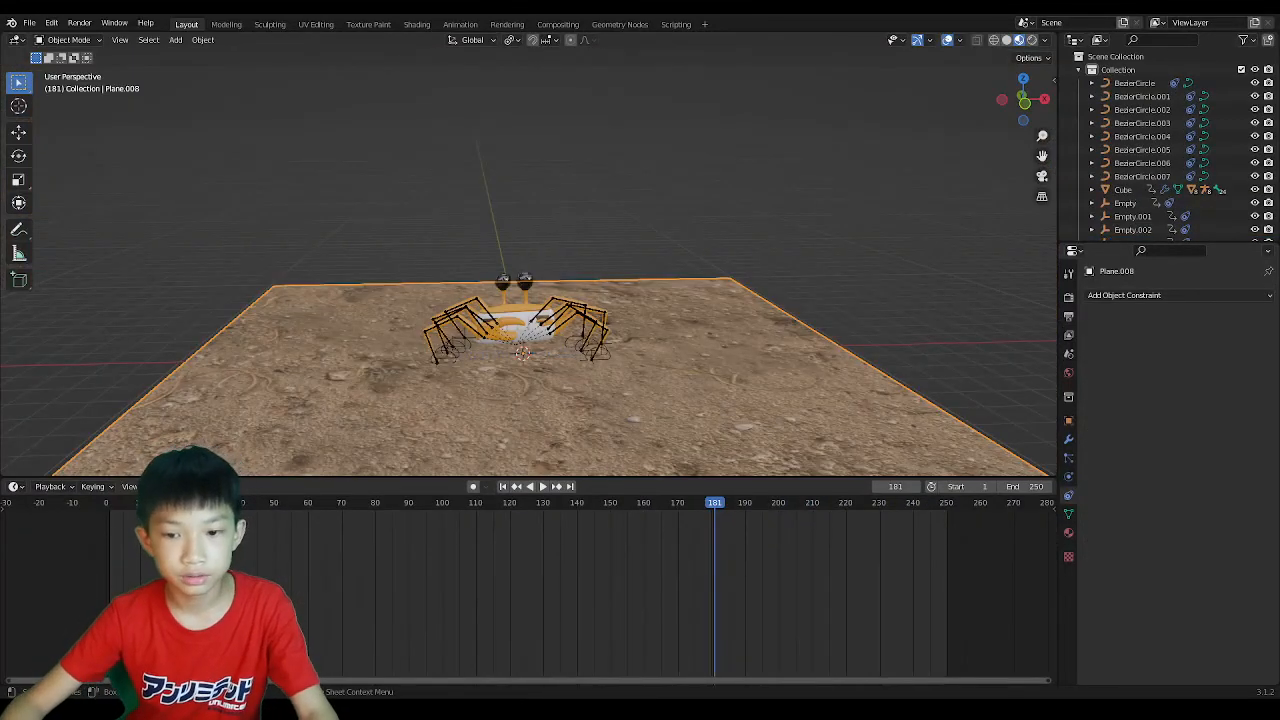
Replace the textured ground plane with a new mesh plane scaled up about 7.4 times under the crab.
{"action": "scroll", "coordinate": [695, 230], "scroll_direction": "down", "scroll_amount": 2}
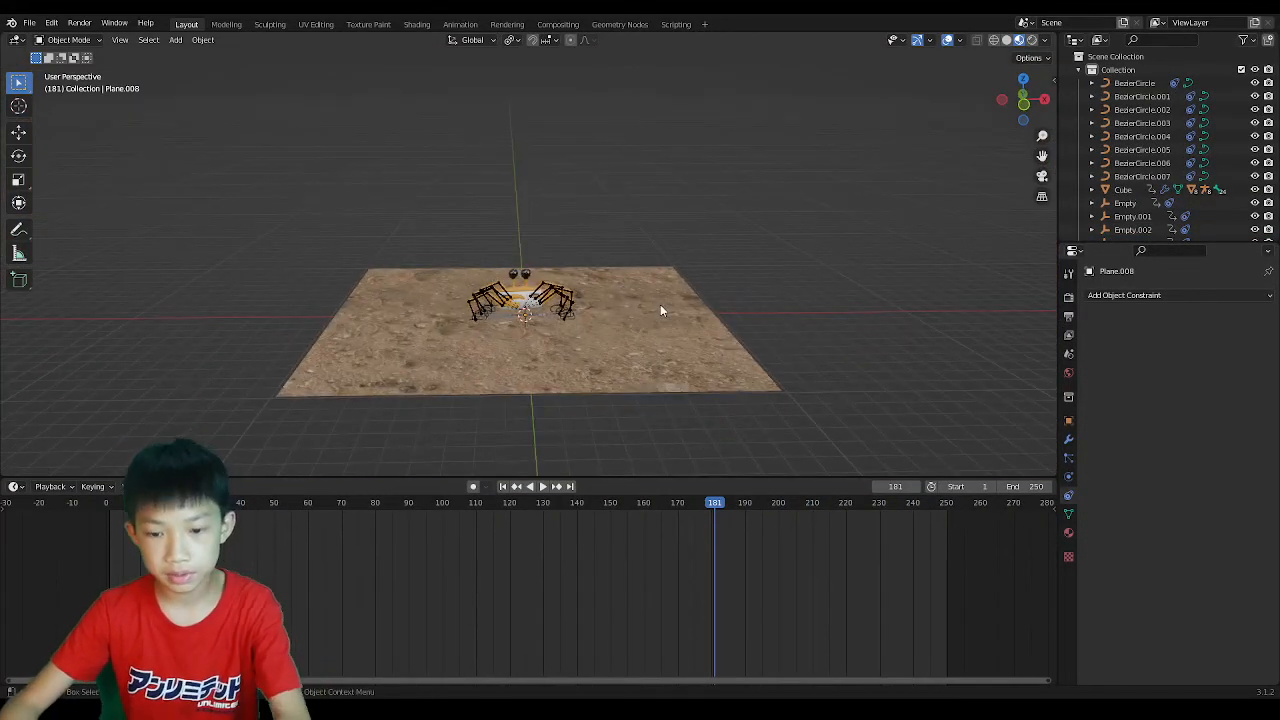
{"action": "key", "text": "Delete"}
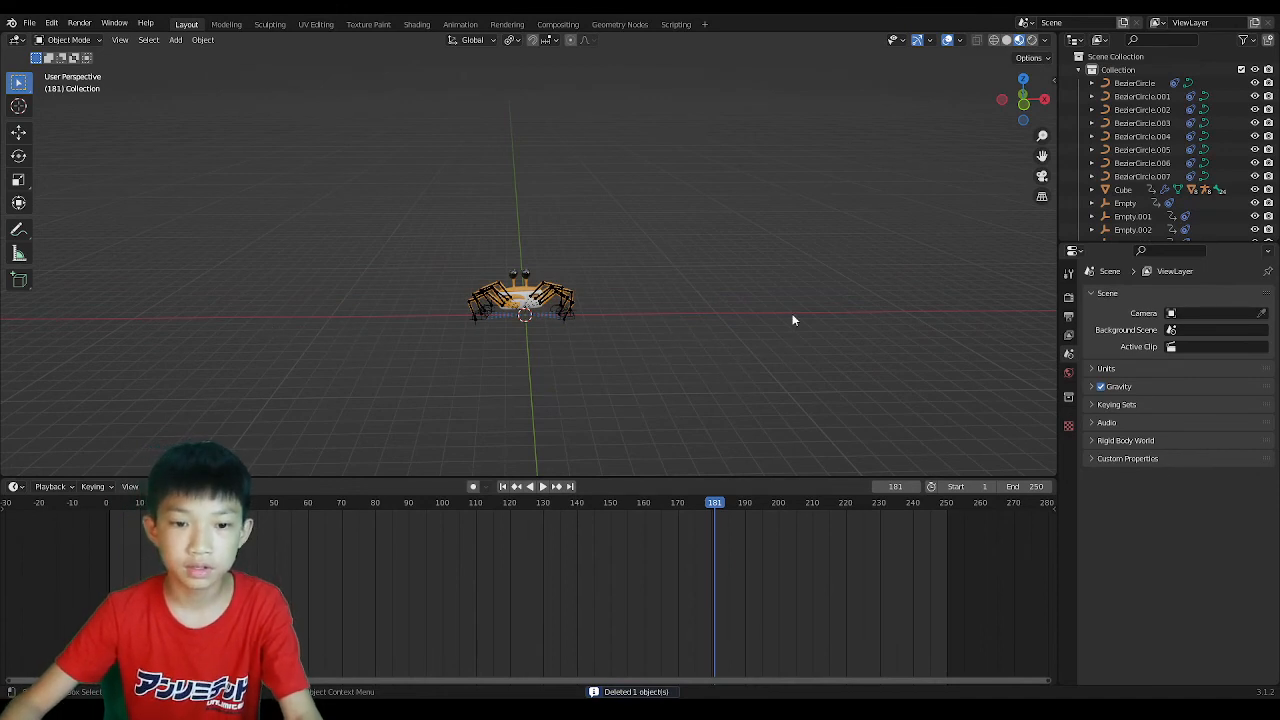
{"action": "key", "text": "shift+a"}
{"action": "left_click", "coordinate": [525, 292]}
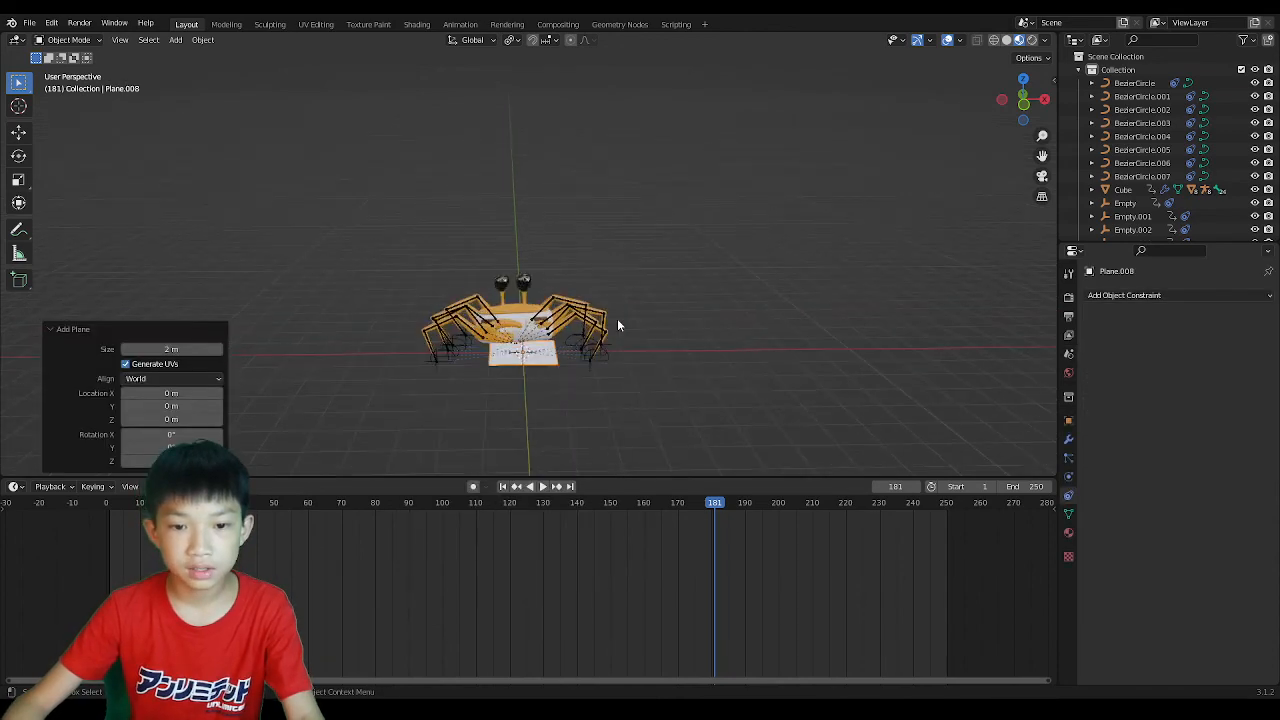
{"action": "key", "text": "s"}
{"action": "left_click", "coordinate": [77, 290]}
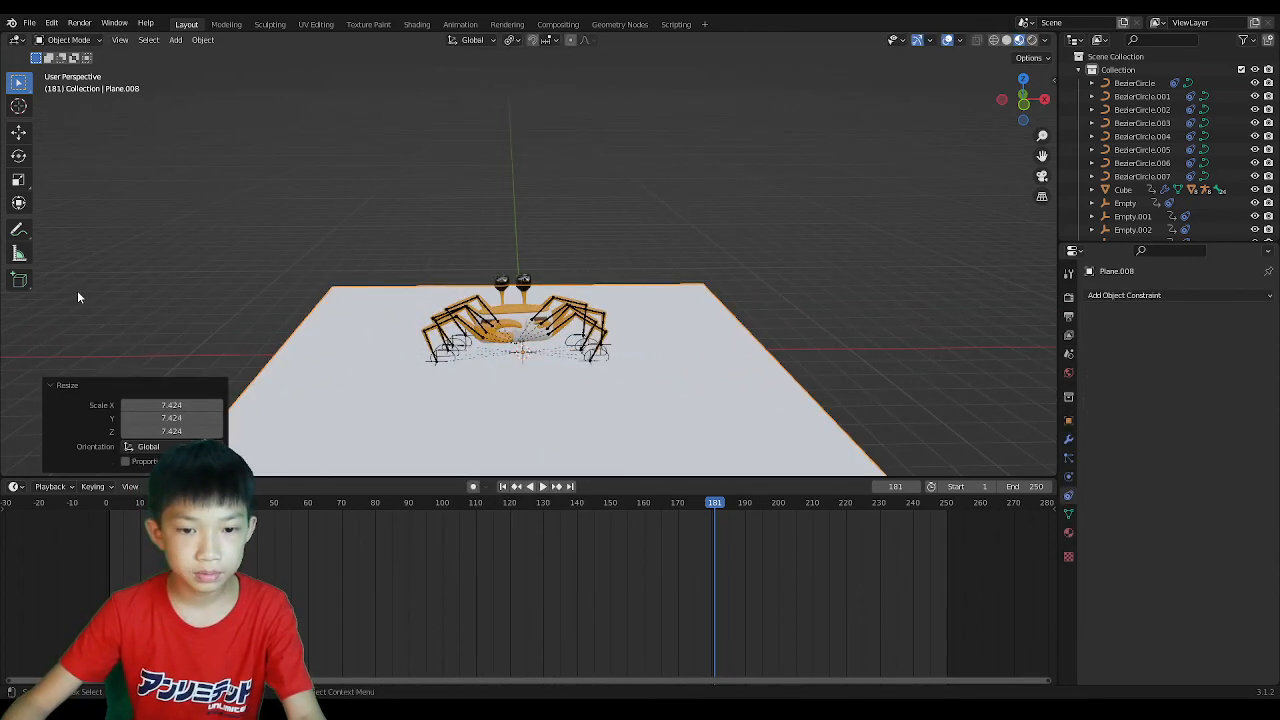
{"action": "left_click", "coordinate": [192, 280]}
{"action": "scroll", "coordinate": [274, 201], "scroll_direction": "down", "scroll_amount": 2}
{"action": "middle_click_drag", "start_coordinate": [275, 201], "coordinate": [355, 125]}
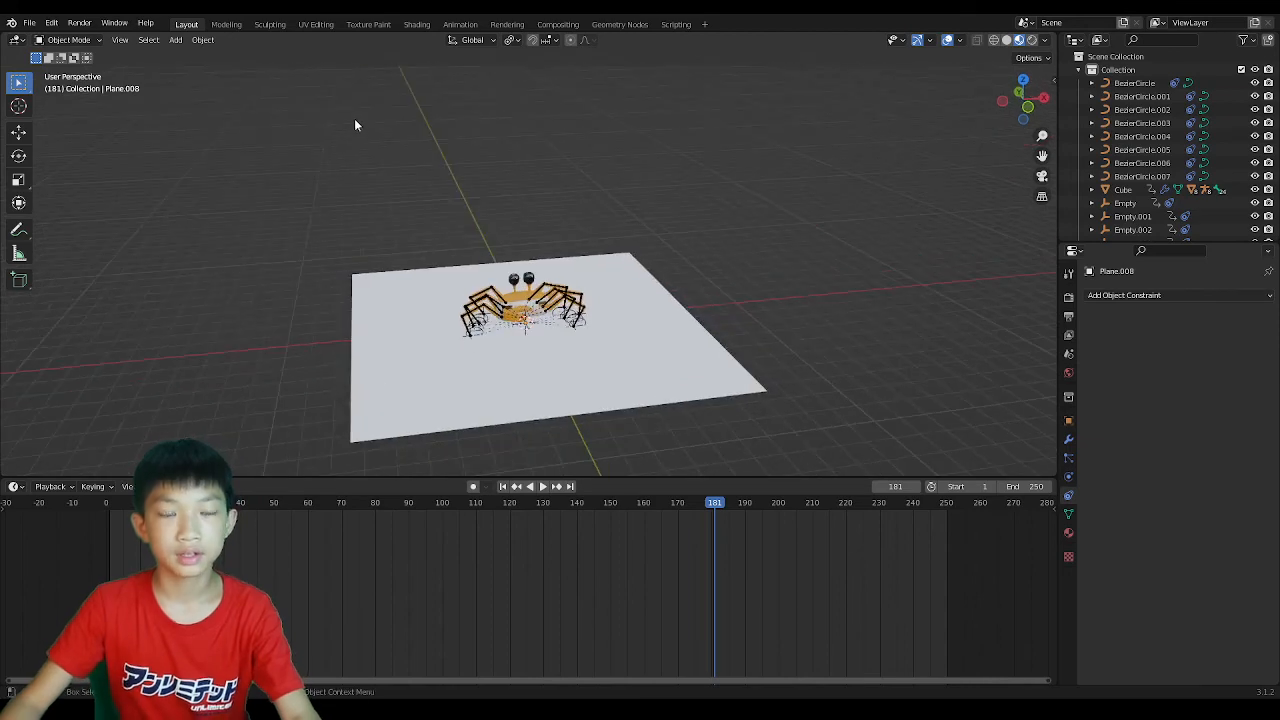
Switch to the Shading workspace and create a new material on the ground plane.
{"action": "left_click", "coordinate": [418, 25]}
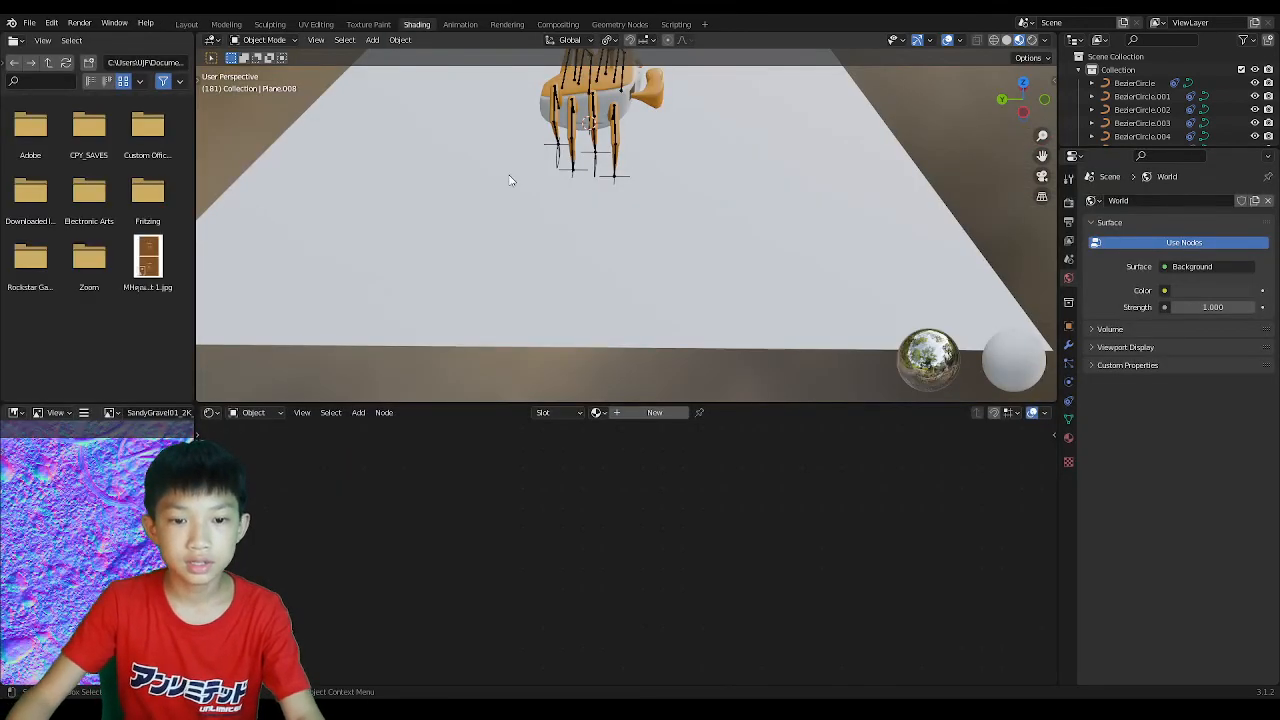
{"action": "left_click", "coordinate": [458, 257]}
{"action": "left_click", "coordinate": [598, 412]}
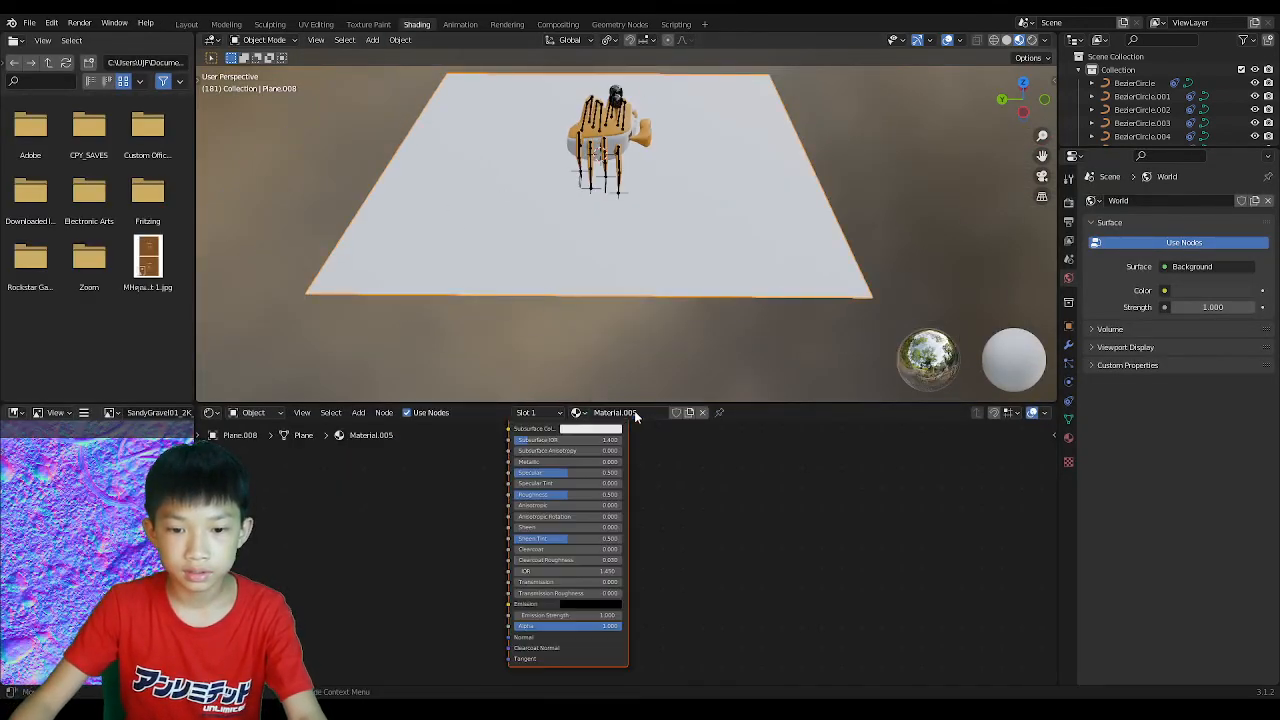
{"action": "left_click", "coordinate": [671, 518]}
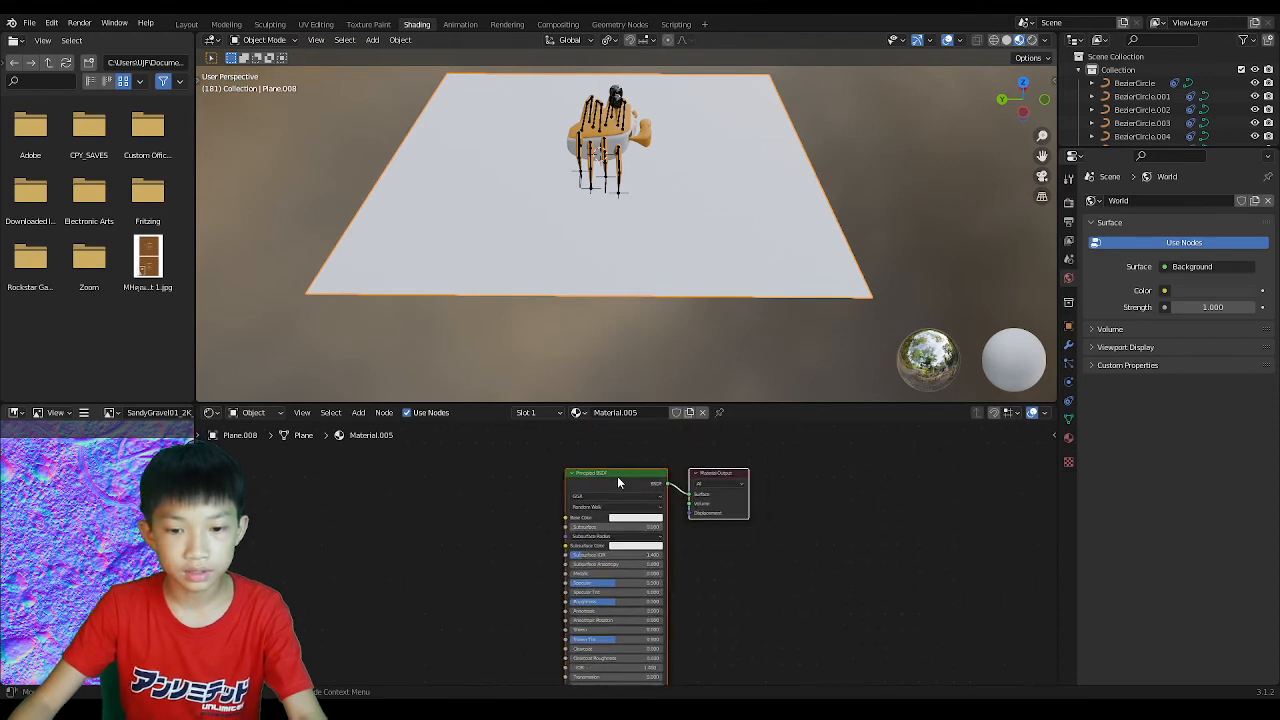
{"action": "left_click", "coordinate": [53, 23]}
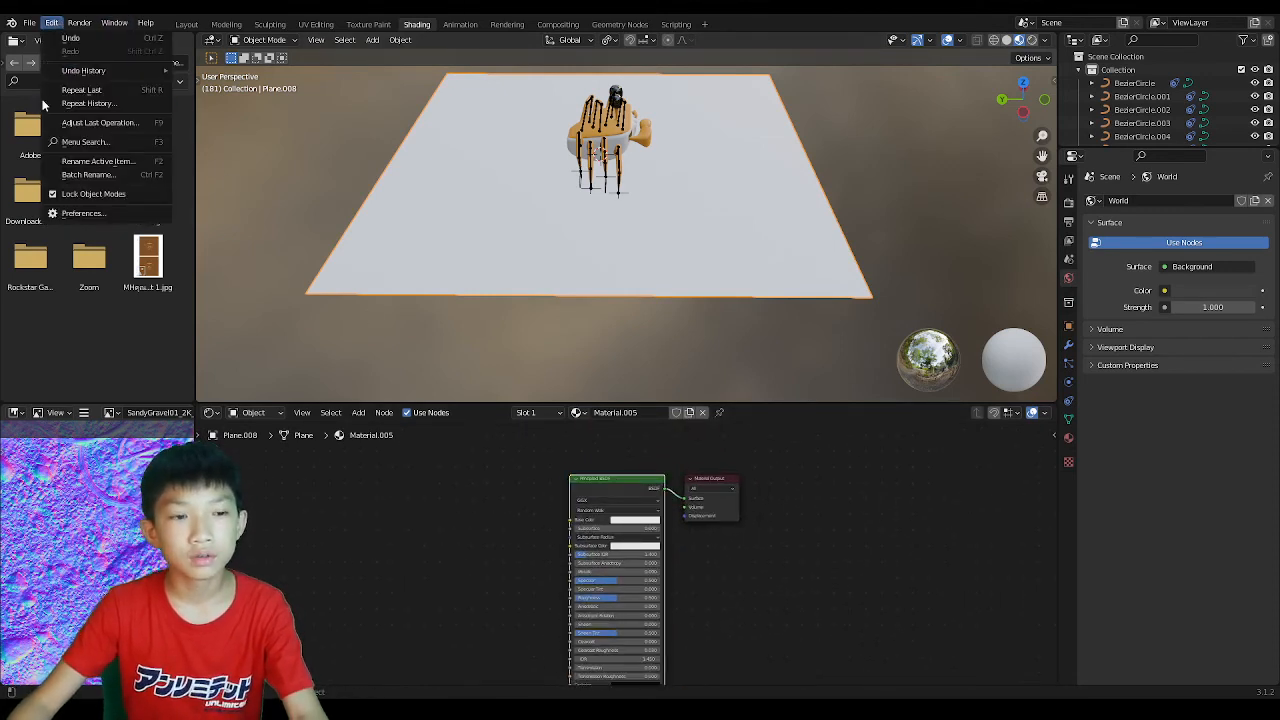
{"action": "left_click", "coordinate": [63, 213]}
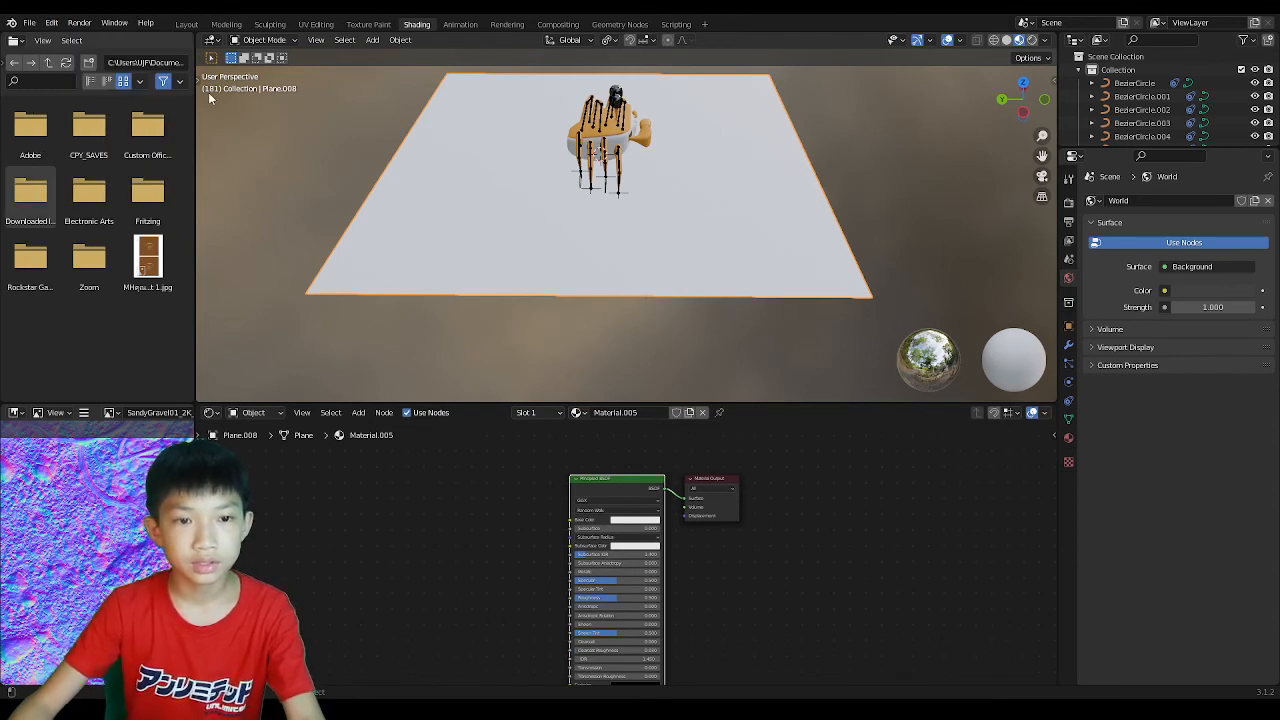
{"action": "left_click", "coordinate": [28, 23]}
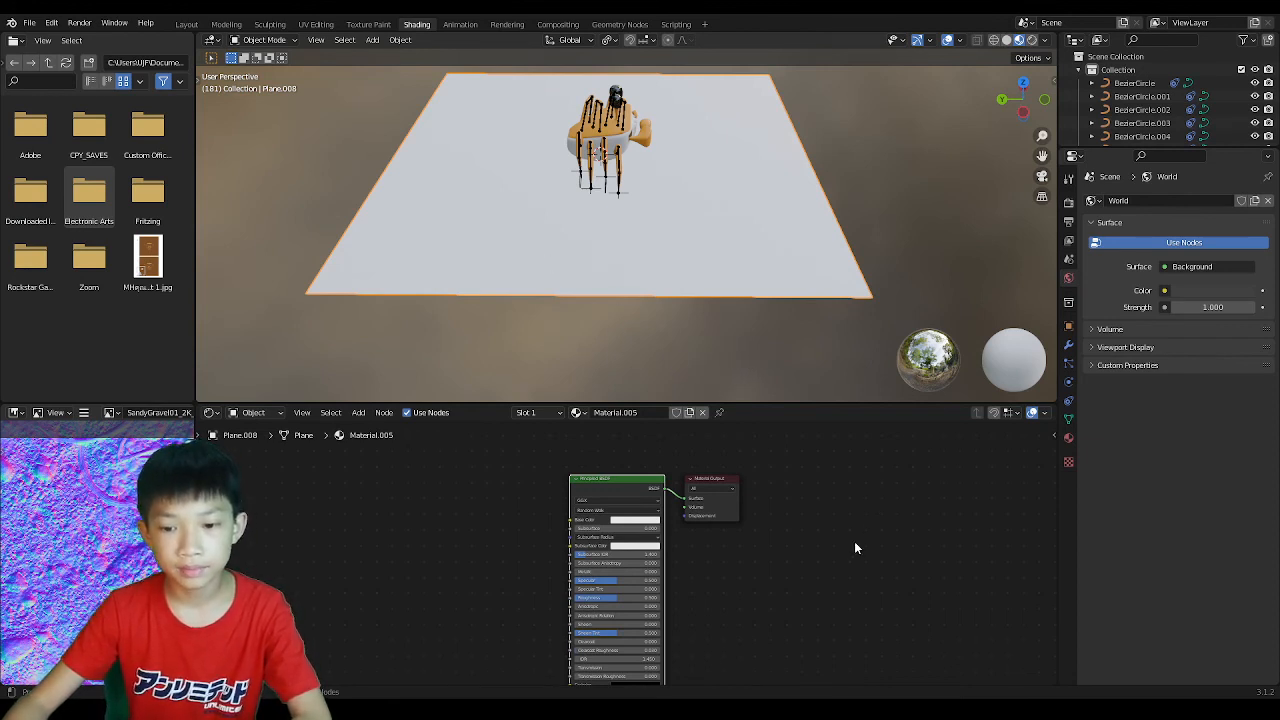
Load the SandyGravel01 texture maps into the ground plane's material and set the Normal Map strength to 10.
{"action": "scroll", "coordinate": [500, 560], "scroll_direction": "down", "scroll_amount": 2}
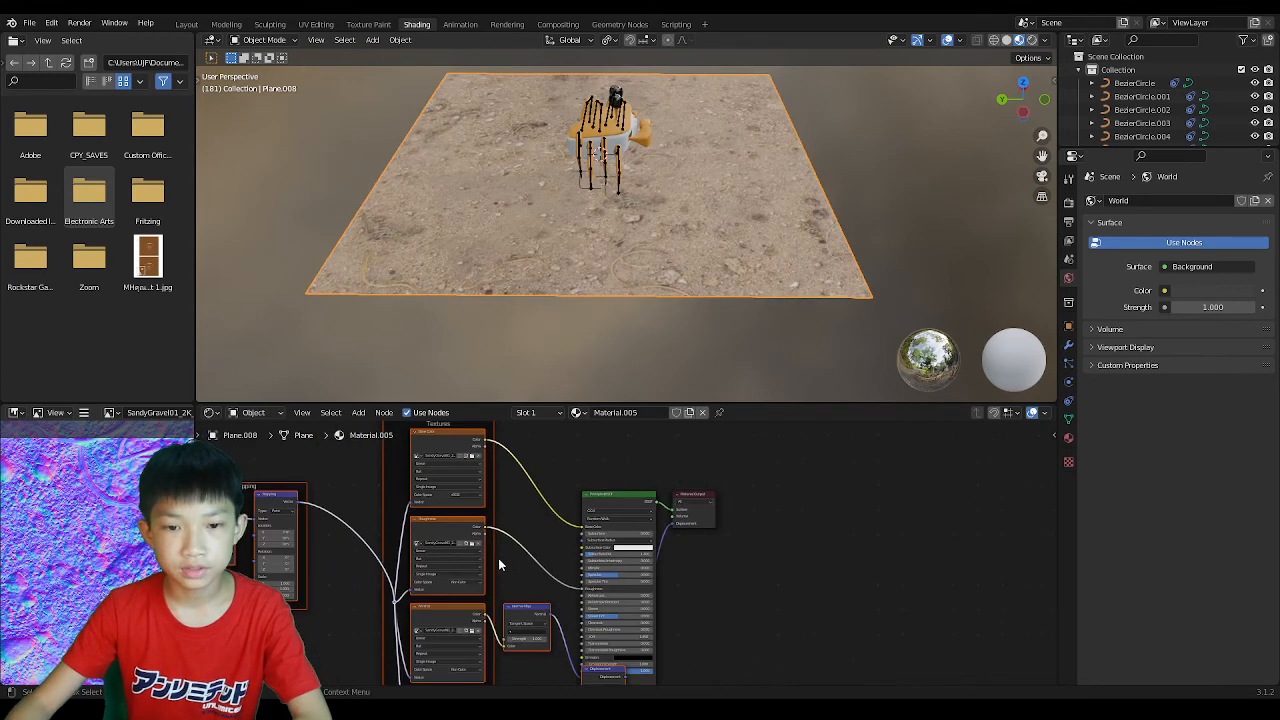
{"action": "scroll", "coordinate": [600, 590], "scroll_direction": "up", "scroll_amount": 5}
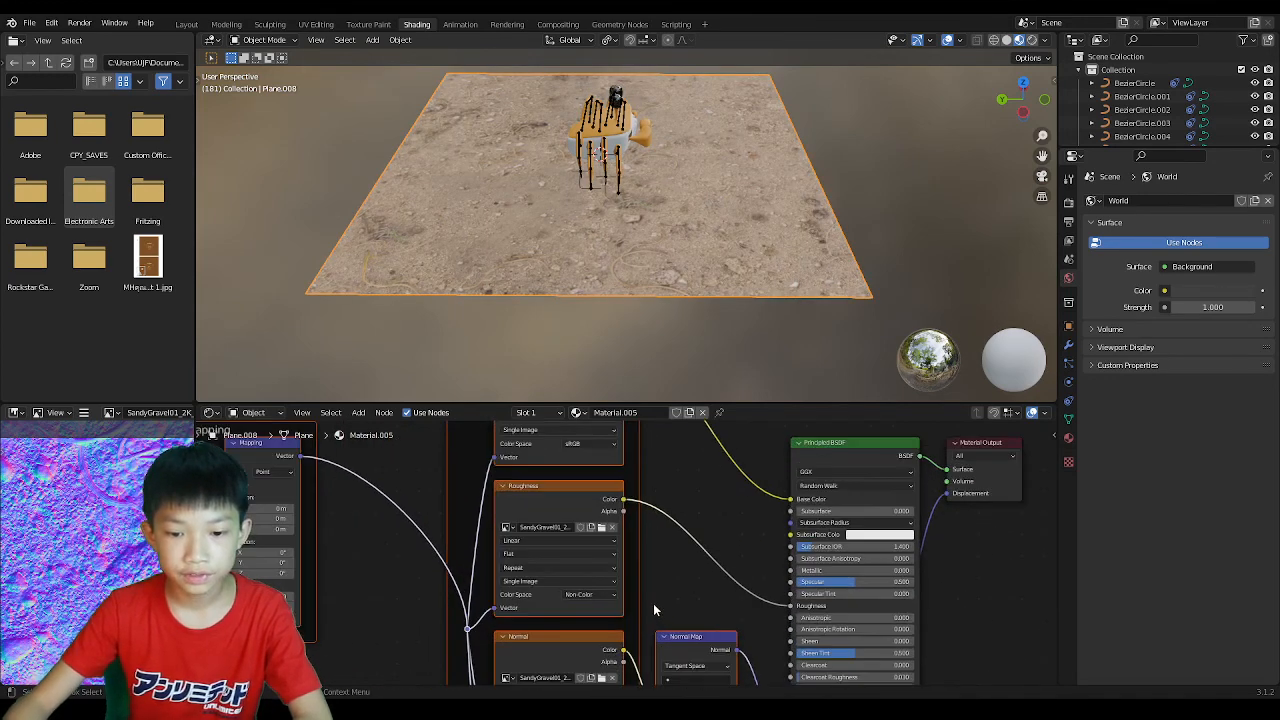
{"action": "scroll", "coordinate": [690, 603], "scroll_direction": "up", "scroll_amount": 4}
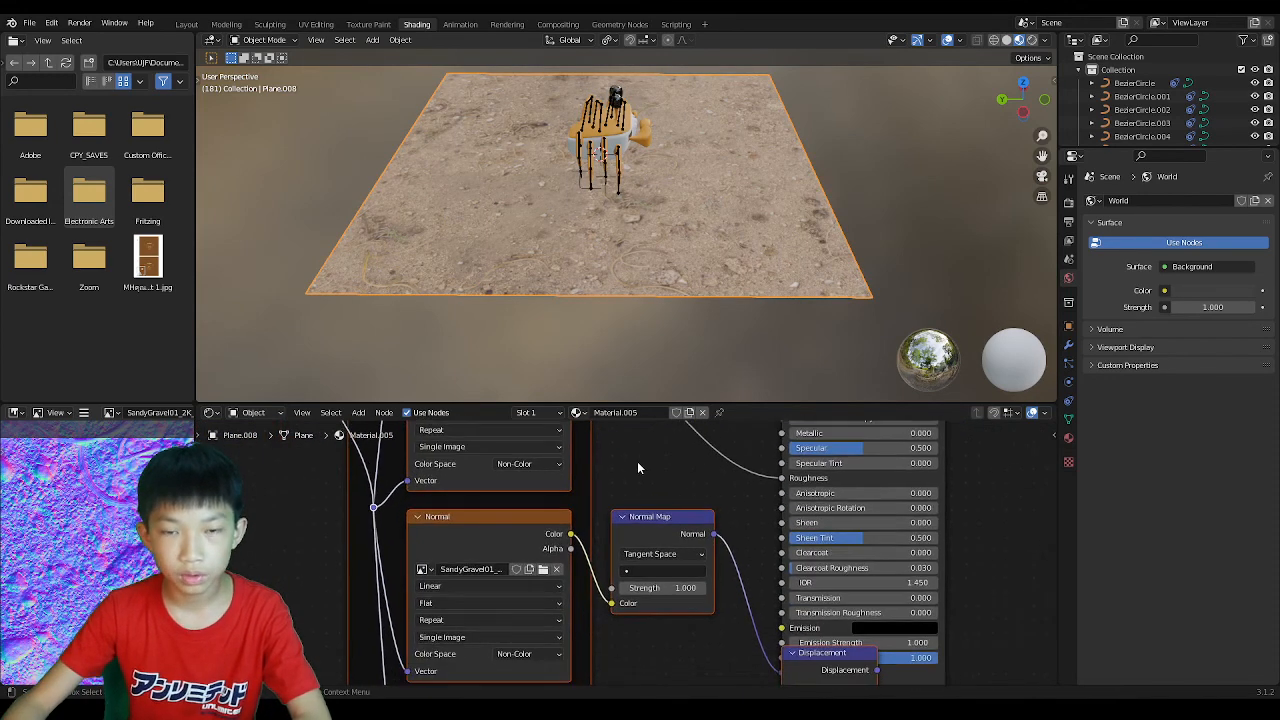
{"action": "left_click_drag", "start_coordinate": [638, 600], "coordinate": [900, 600]}
{"action": "scroll", "coordinate": [585, 246], "scroll_direction": "down", "scroll_amount": 1}
{"action": "middle_click_drag", "start_coordinate": [584, 244], "coordinate": [436, 220]}
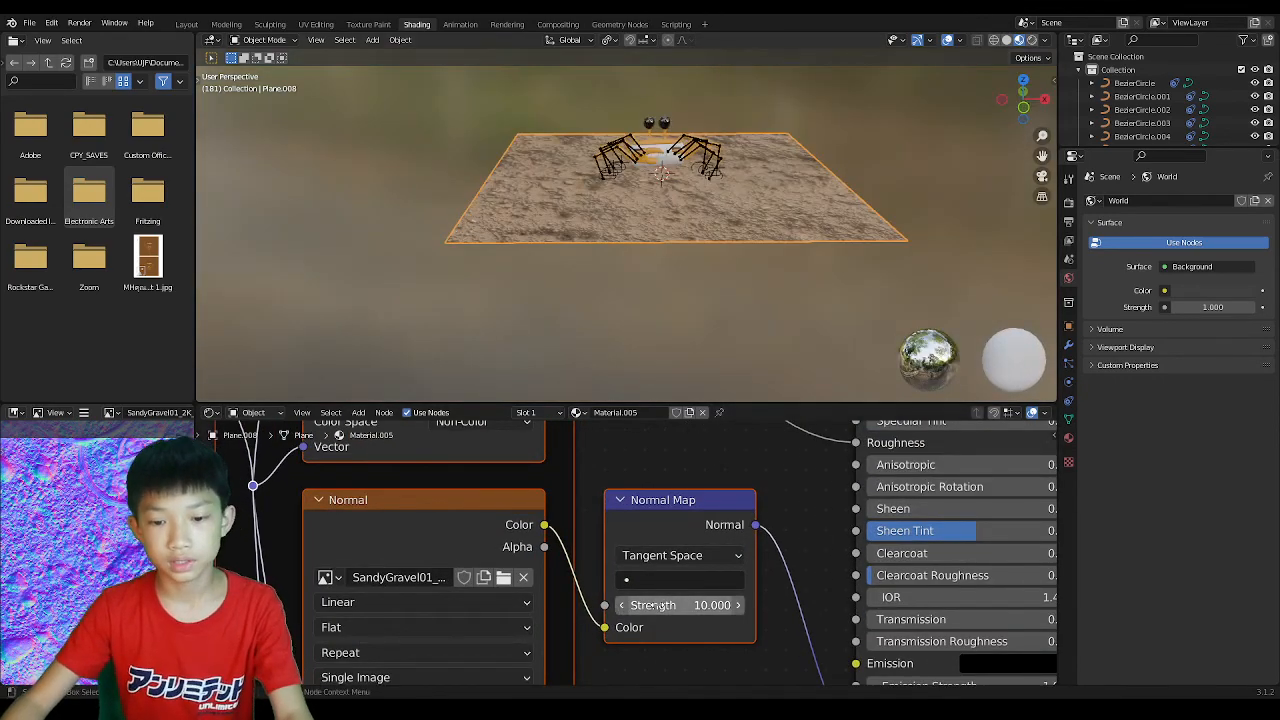
Return to the Layout workspace and play the crab's animation on the textured ground.
{"action": "left_click", "coordinate": [186, 24]}
{"action": "scroll", "coordinate": [824, 274], "scroll_direction": "up", "scroll_amount": 2}
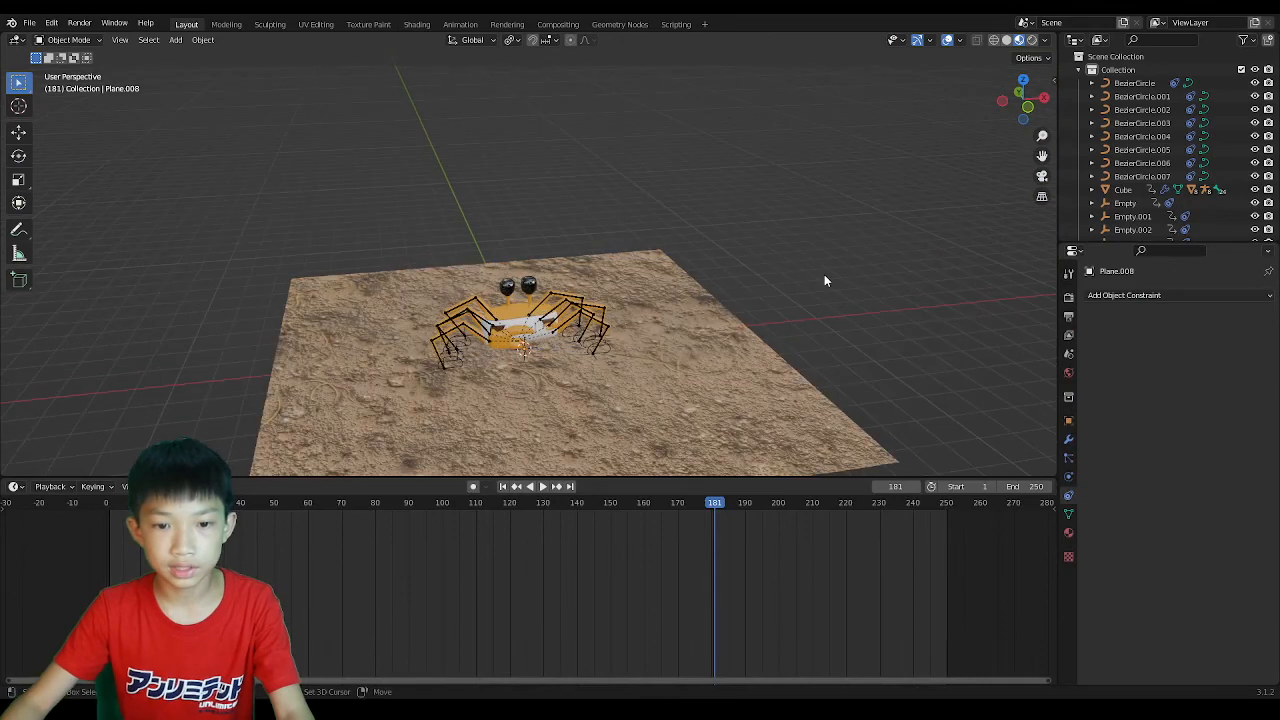
{"action": "mouse_move", "coordinate": [824, 274]}
{"action": "middle_mouse_down", "text": "shift"}
{"action": "mouse_move", "coordinate": [900, 193]}
{"action": "mouse_move", "coordinate": [454, 296]}
{"action": "middle_mouse_up", "text": "shift"}
{"action": "scroll", "coordinate": [737, 226], "scroll_direction": "up", "scroll_amount": 4}
{"action": "scroll", "coordinate": [714, 259], "scroll_direction": "down", "scroll_amount": 3}
{"action": "key", "text": "space"}
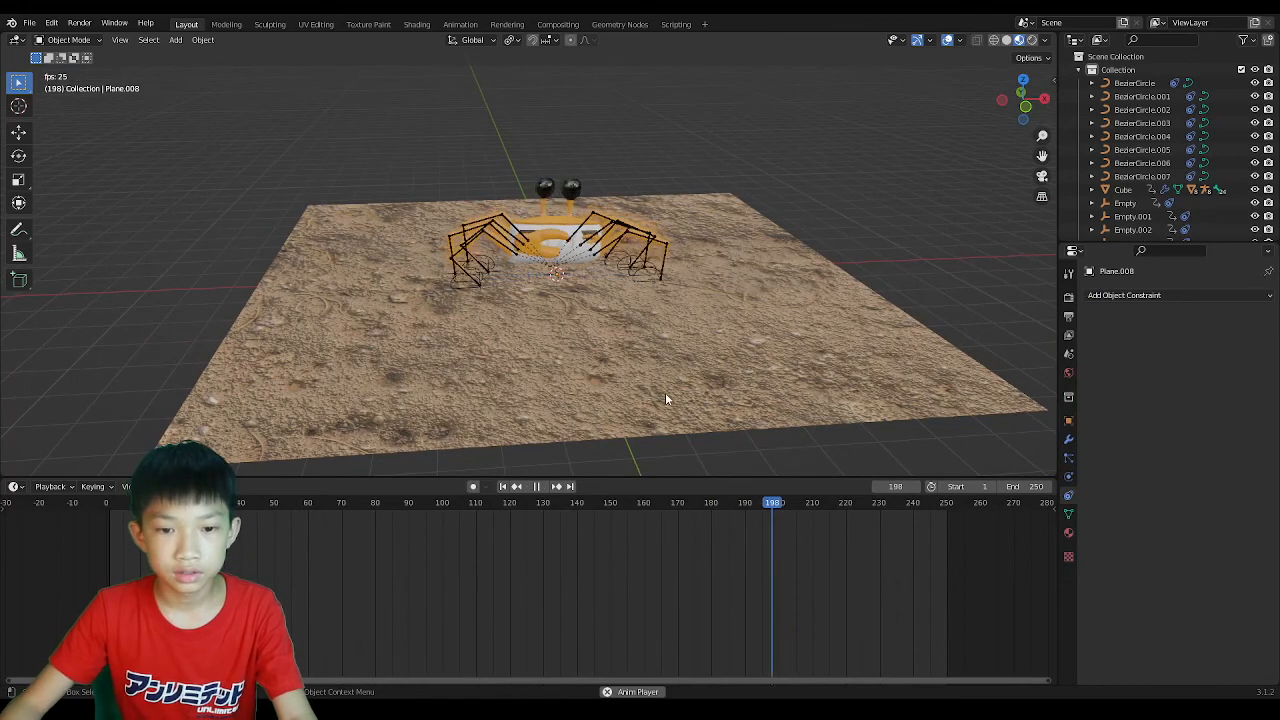
{"action": "key", "text": "space"}
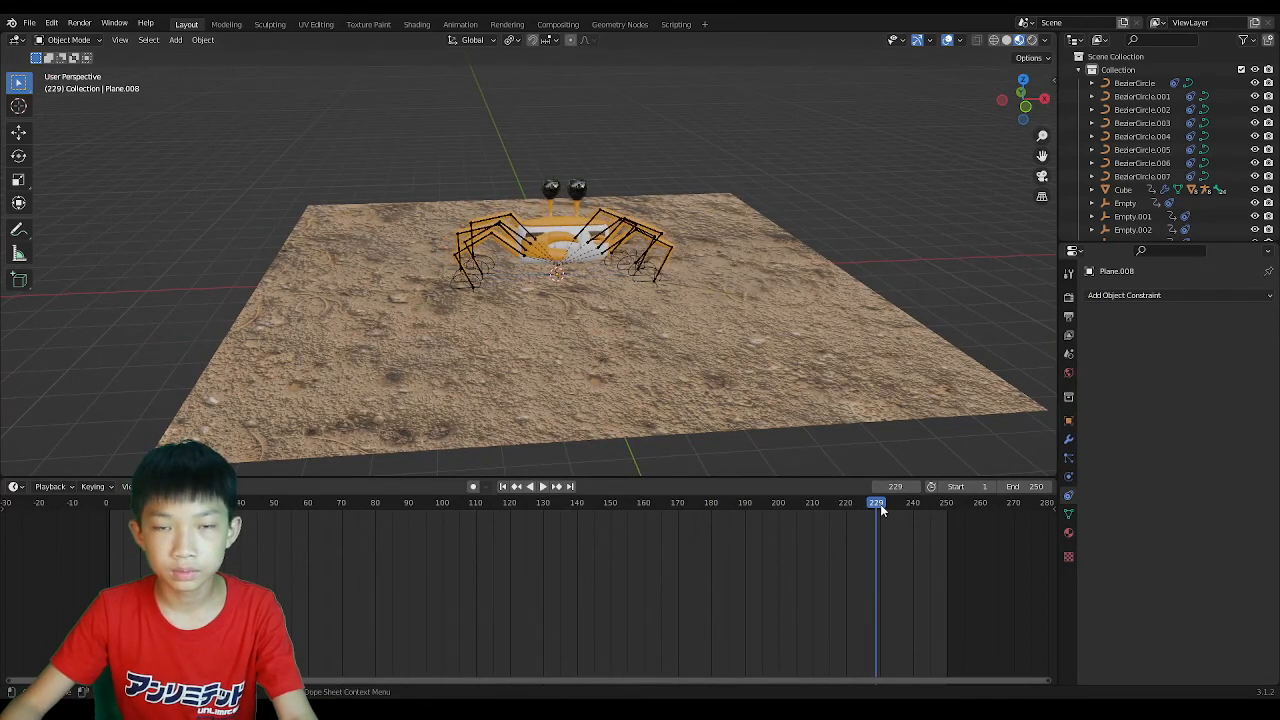
Rewind the timeline to the start and replay the crab's animation up close to examine its leg and body motion.
{"action": "left_click_drag", "start_coordinate": [880, 504], "coordinate": [91, 520]}
{"action": "scroll", "coordinate": [604, 129], "scroll_direction": "up", "scroll_amount": 3}
{"action": "middle_click_drag", "start_coordinate": [604, 129], "coordinate": [618, 172]}
{"action": "key", "text": "space"}
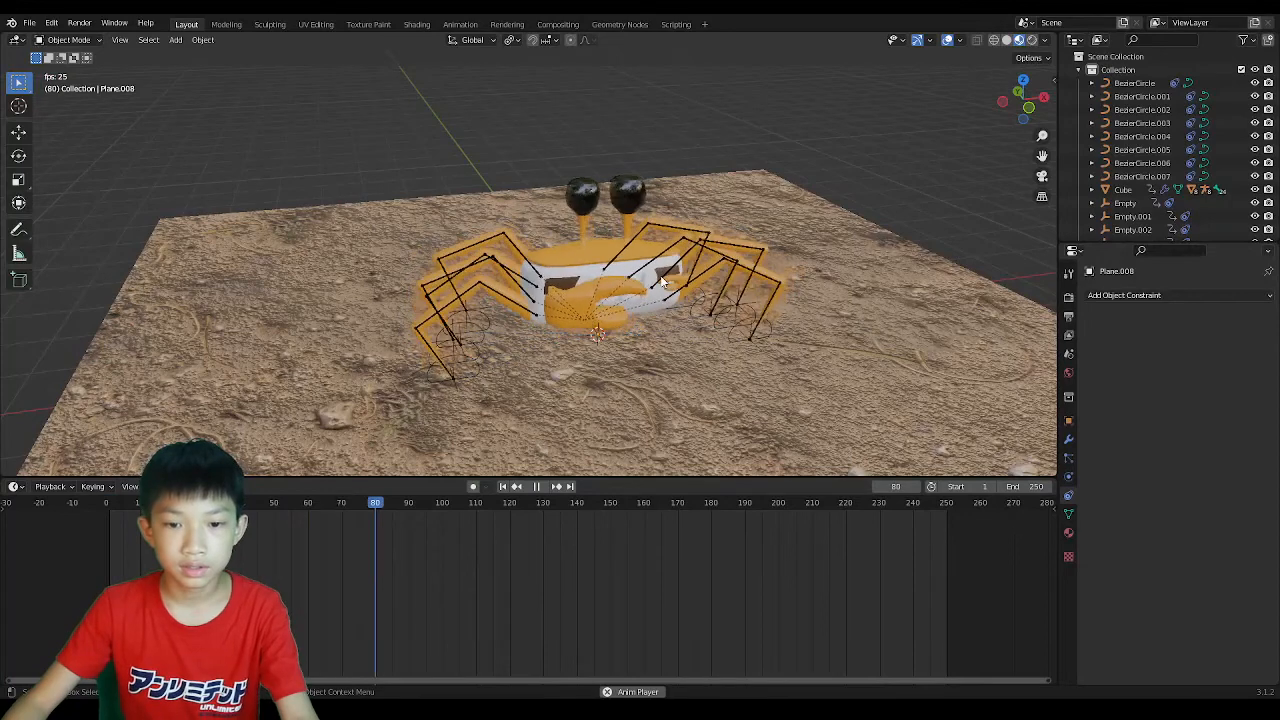
{"action": "key", "text": "space"}
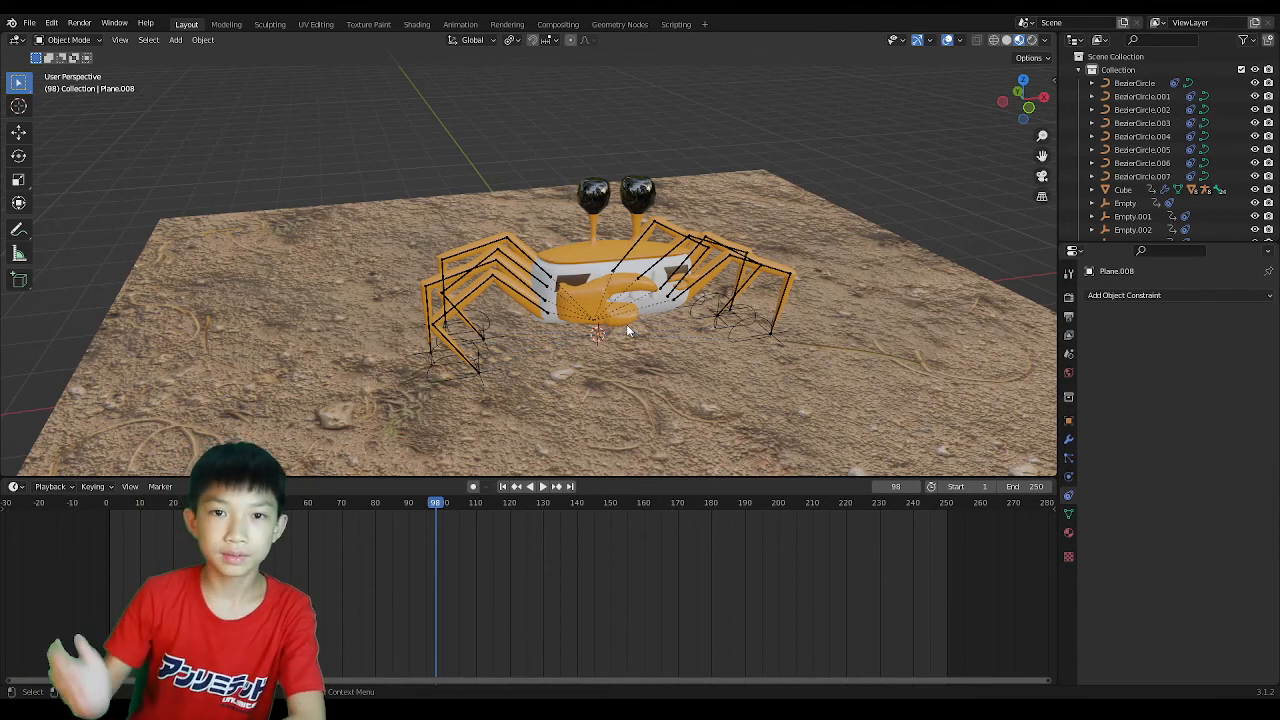
{"action": "key", "text": "space"}
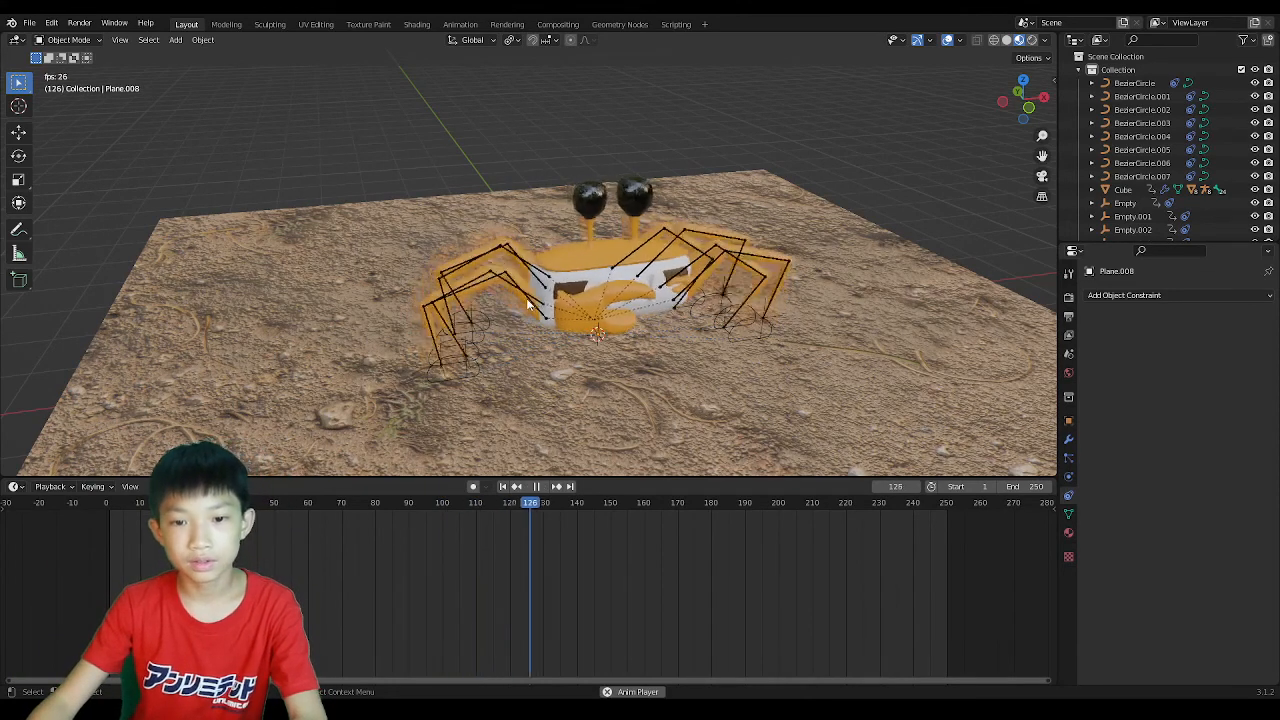
{"action": "key", "text": "space"}
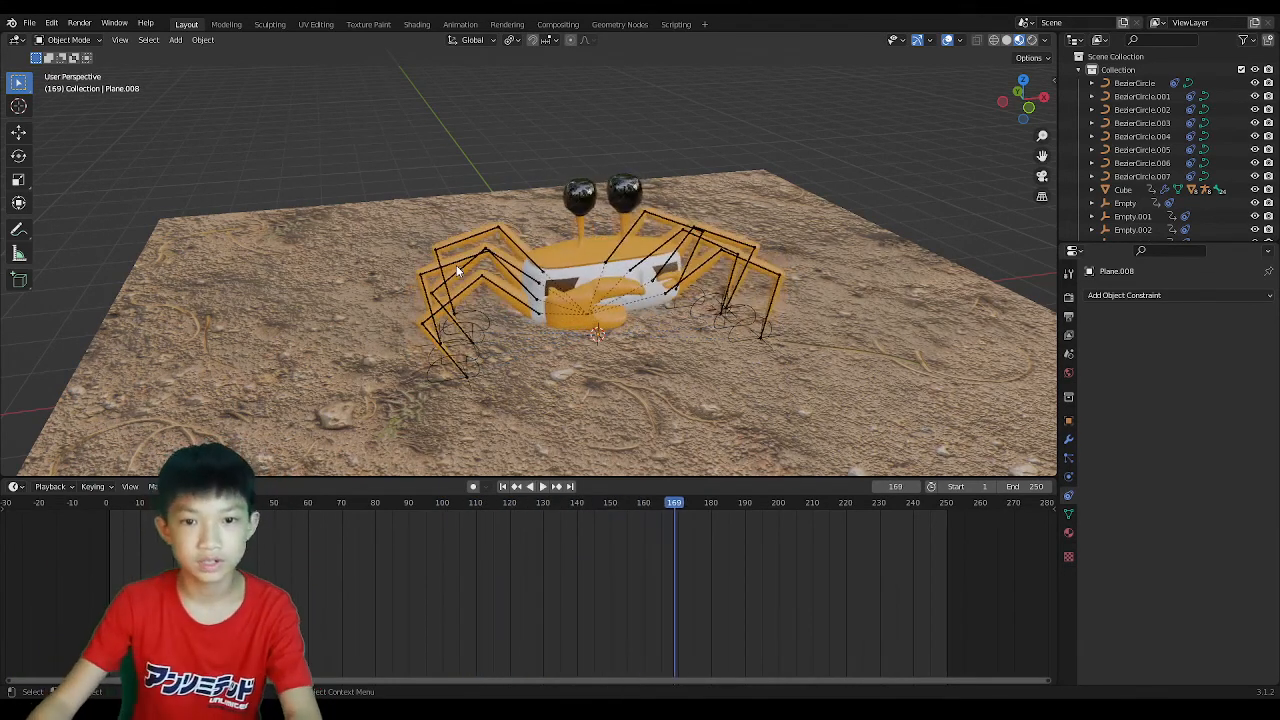
Split the 3D viewport side by side and turn the new area into a Graph Editor.
{"action": "left_click", "coordinate": [580, 222]}
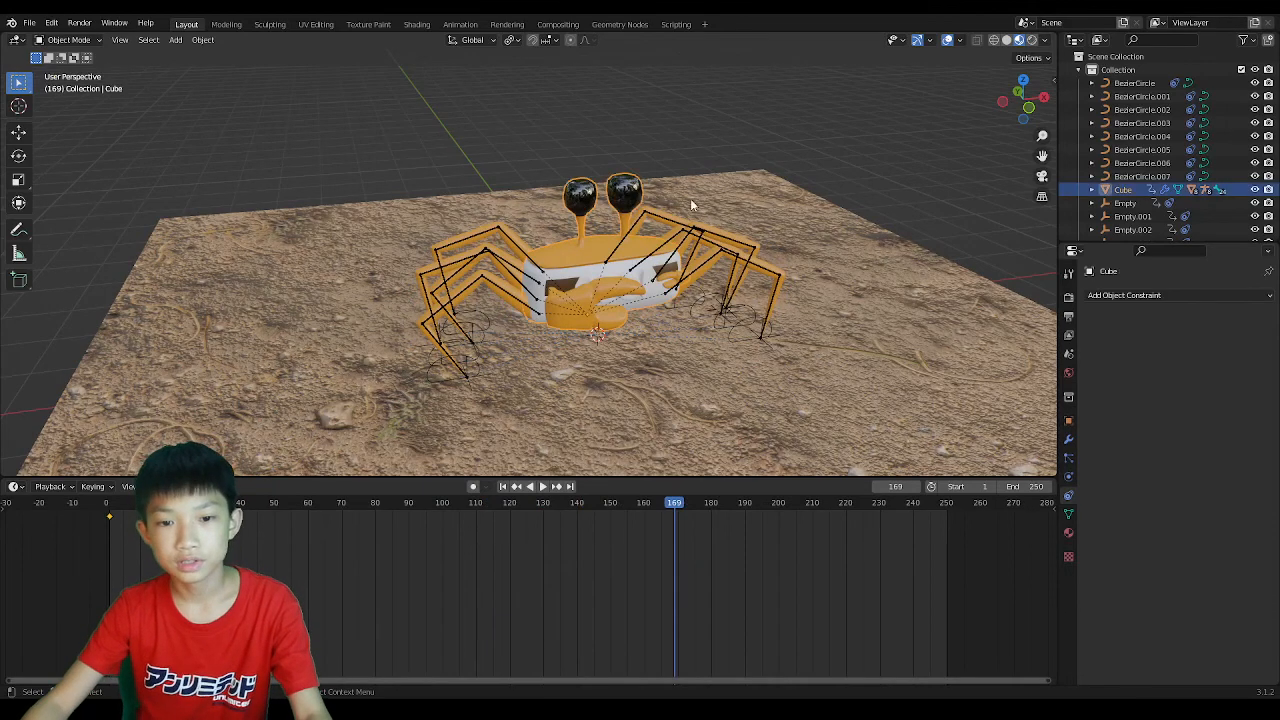
{"action": "left_click", "coordinate": [982, 135]}
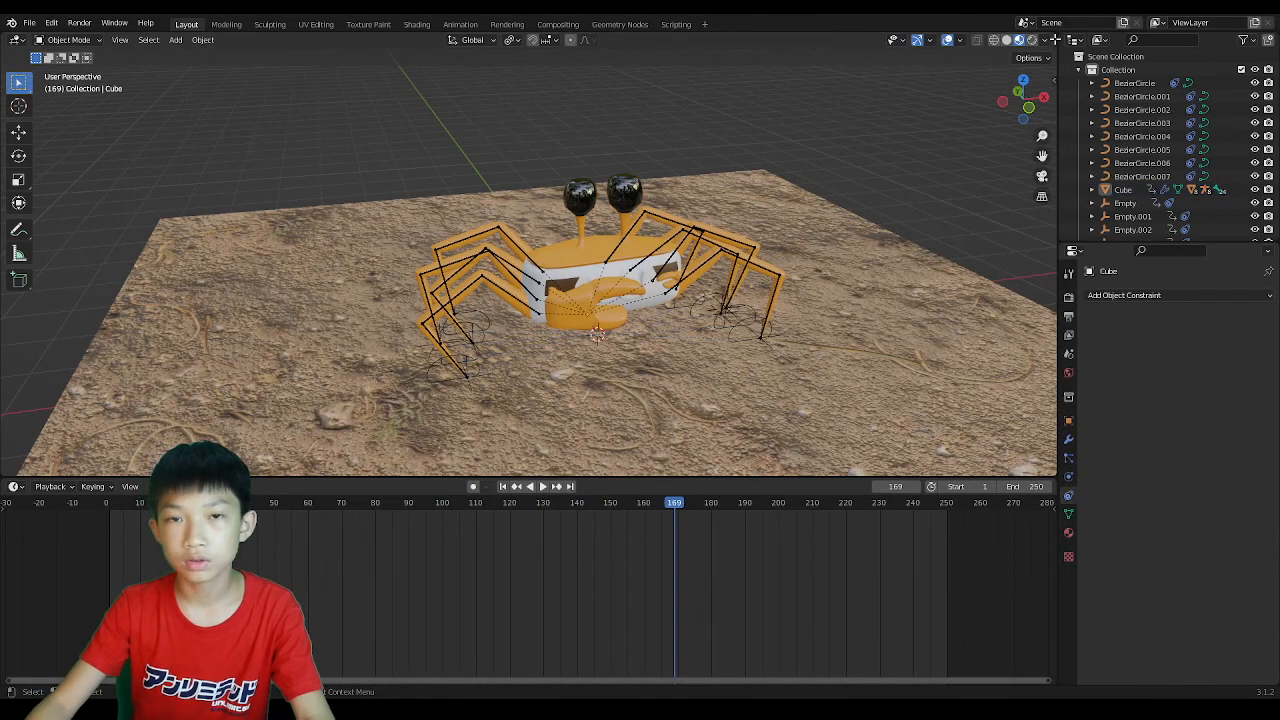
{"action": "left_click_drag", "start_coordinate": [1046, 40], "coordinate": [512, 112]}
{"action": "left_click", "coordinate": [530, 41]}
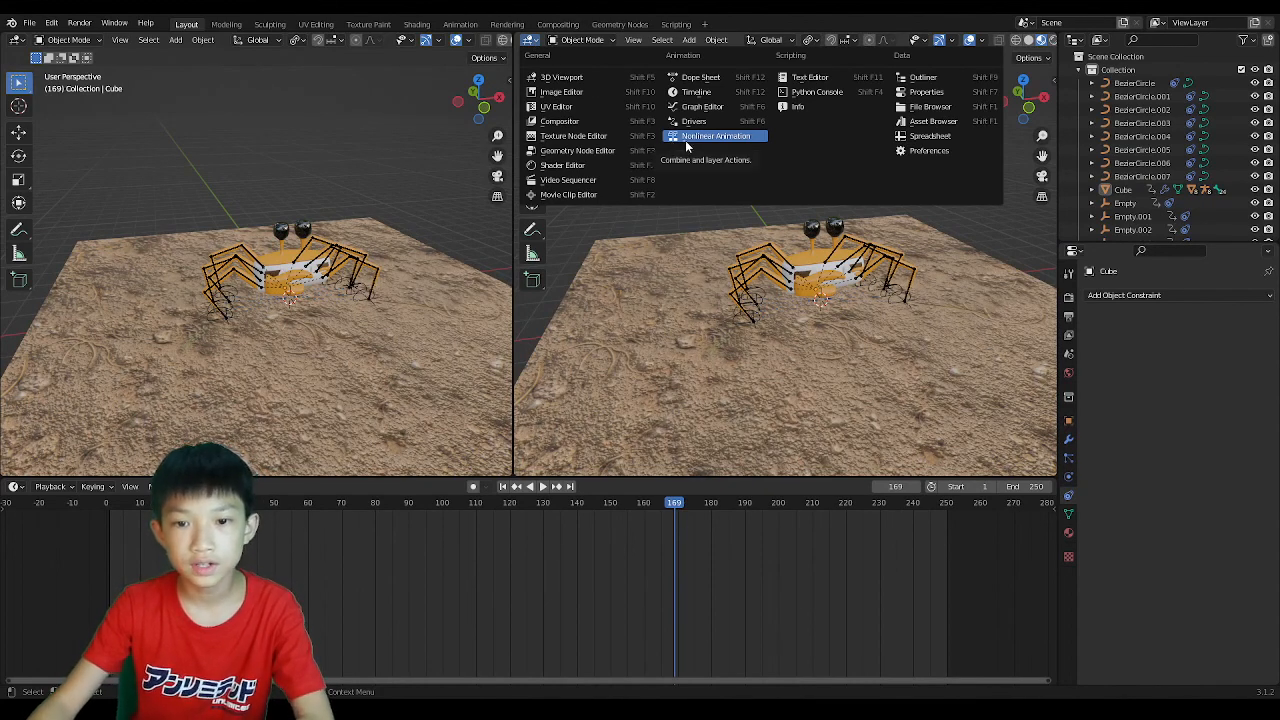
{"action": "left_click", "coordinate": [692, 106]}
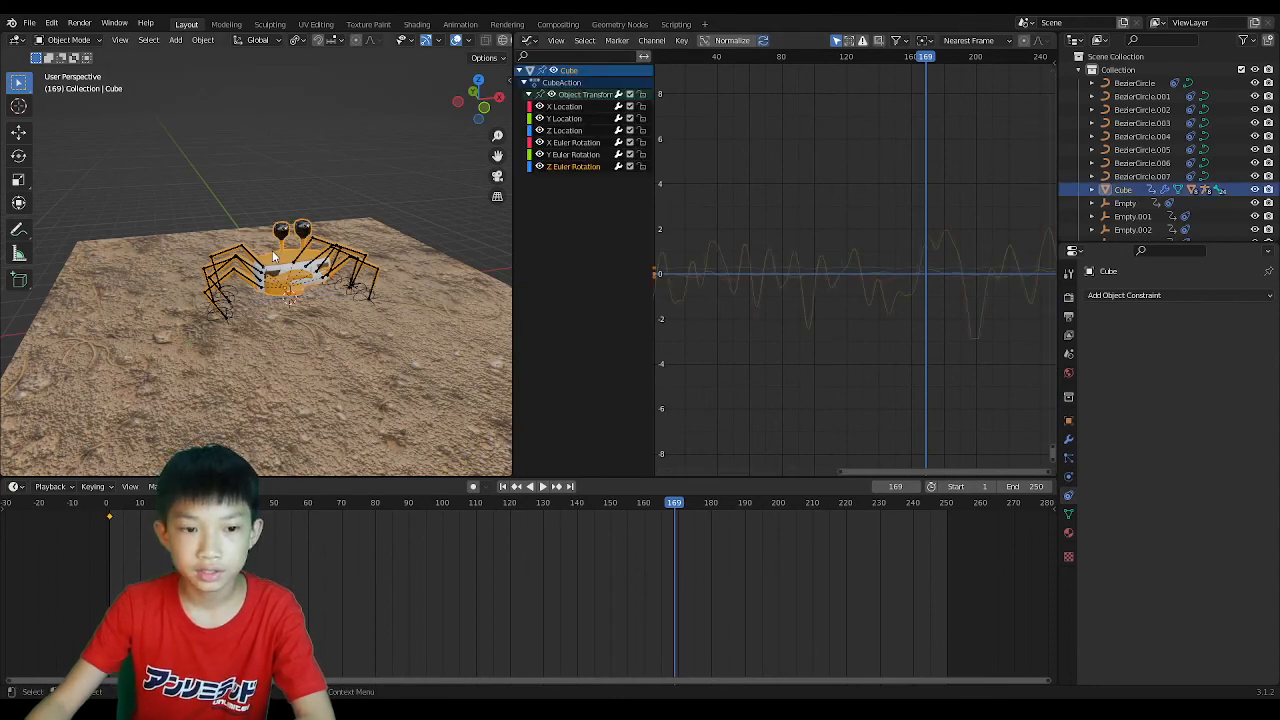
Add a Built-In Function modifier to the Z Location curve of the crab's body.
{"action": "left_click", "coordinate": [318, 253]}
{"action": "scroll", "coordinate": [319, 235], "scroll_direction": "up", "scroll_amount": 5}
{"action": "left_click", "coordinate": [568, 131]}
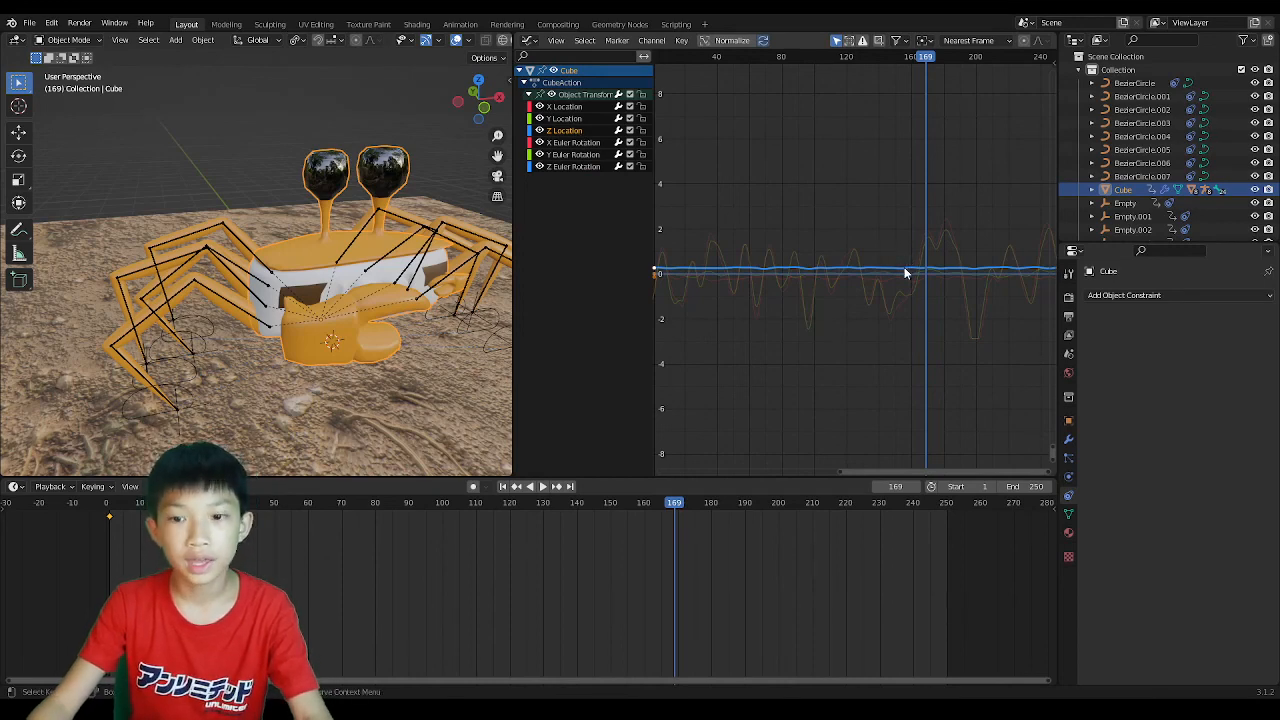
{"action": "key", "text": "n"}
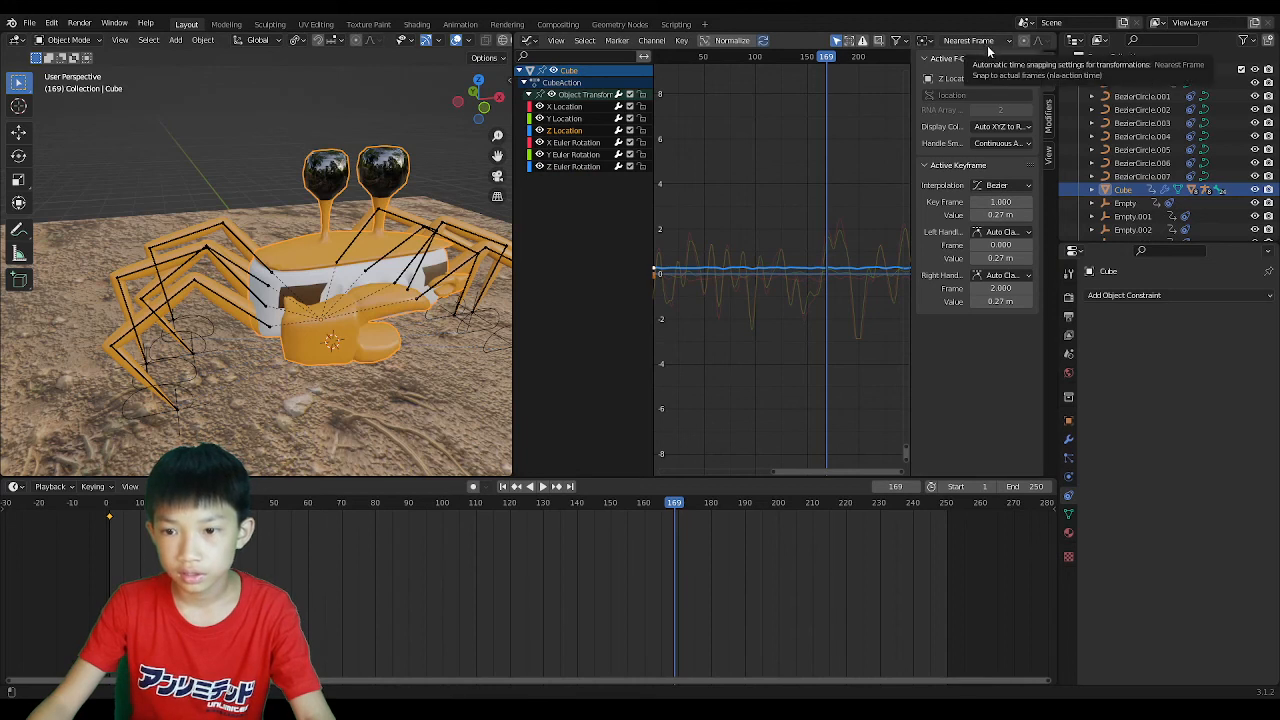
{"action": "left_click", "coordinate": [1048, 134]}
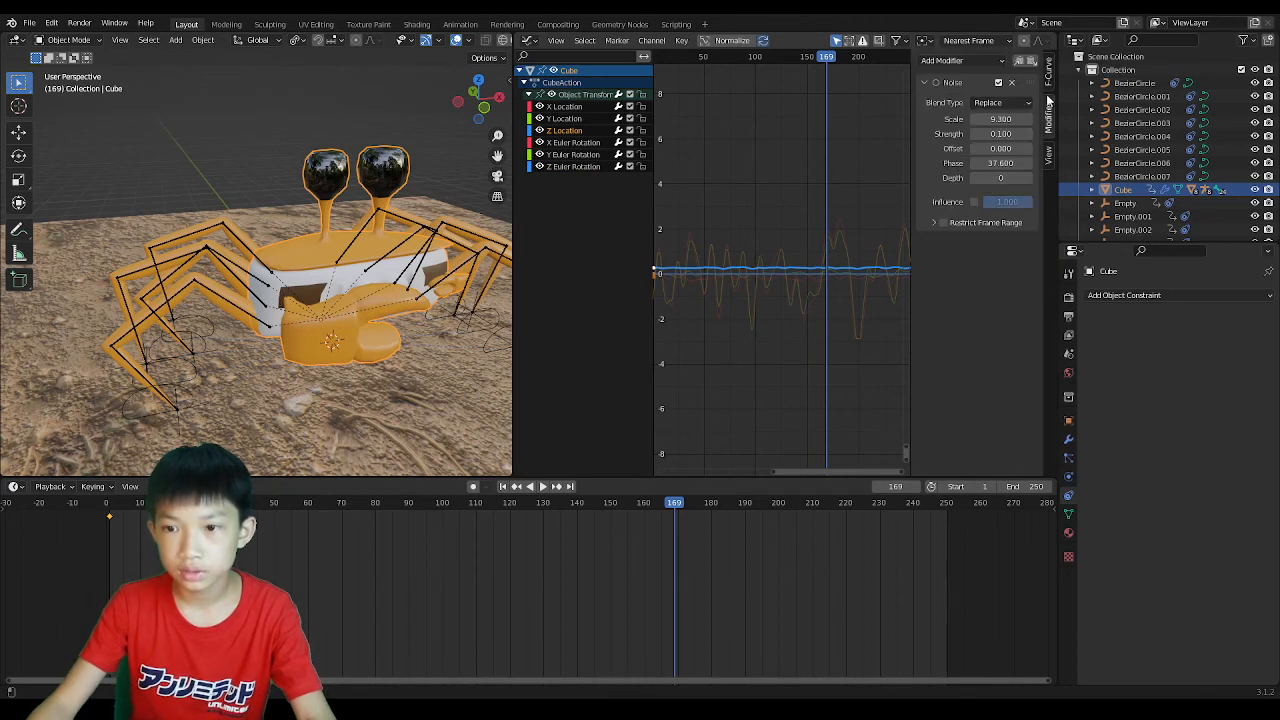
{"action": "left_click", "coordinate": [958, 60]}
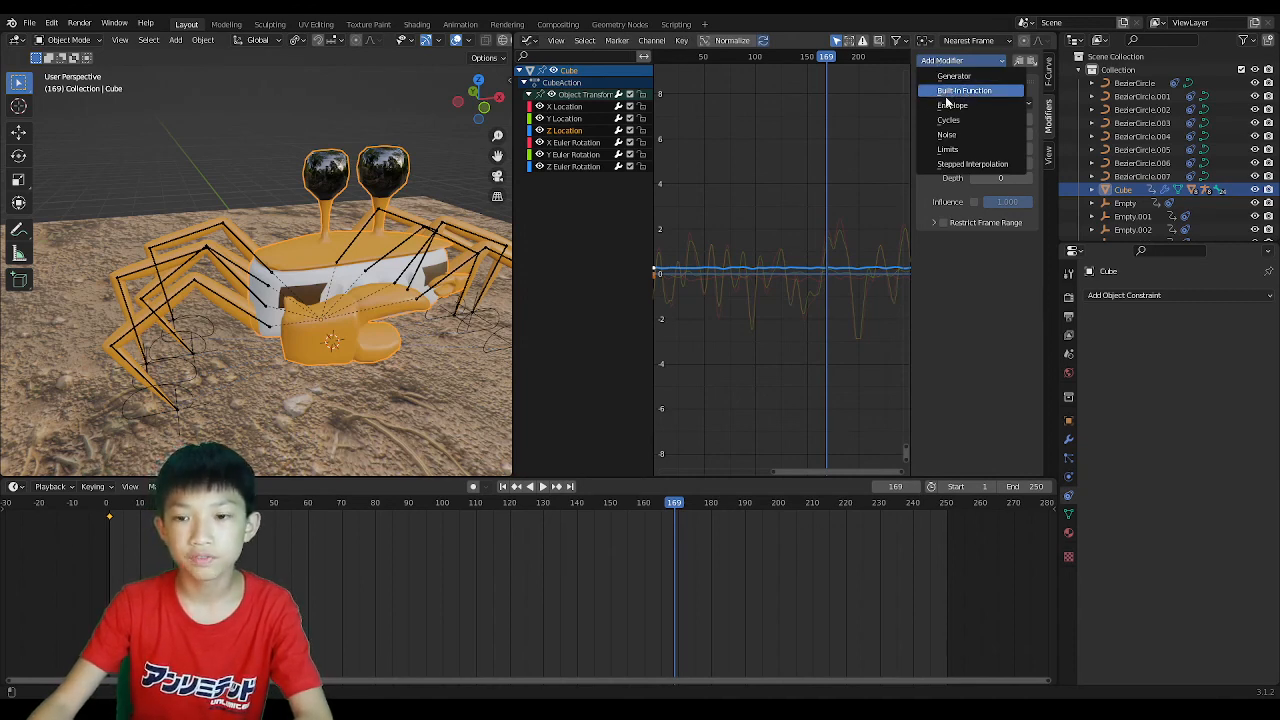
{"action": "left_click", "coordinate": [960, 91]}
Set the sine function's amplitude to -0.2 and phase multiplier to 0.2, previewing the crab's up-and-down motion.
{"action": "key", "text": "space"}
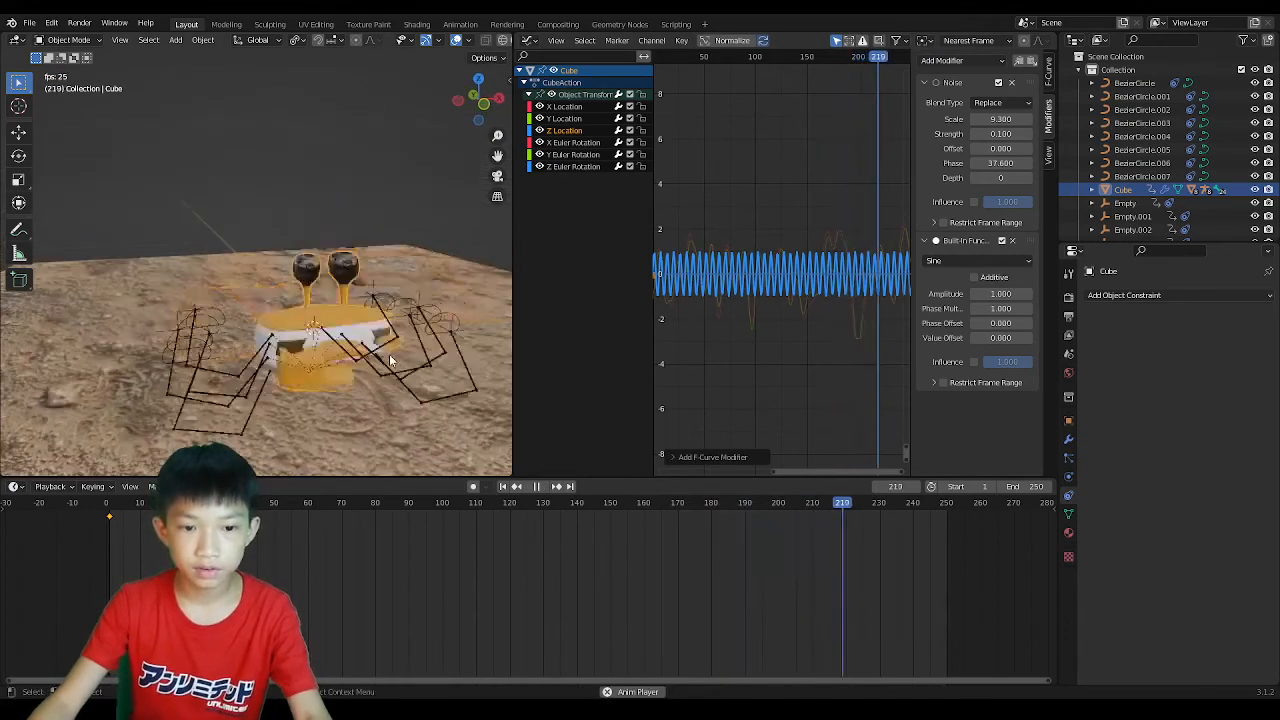
{"action": "key", "text": "space"}
{"action": "left_click_drag", "start_coordinate": [1015, 296], "coordinate": [990, 296]}
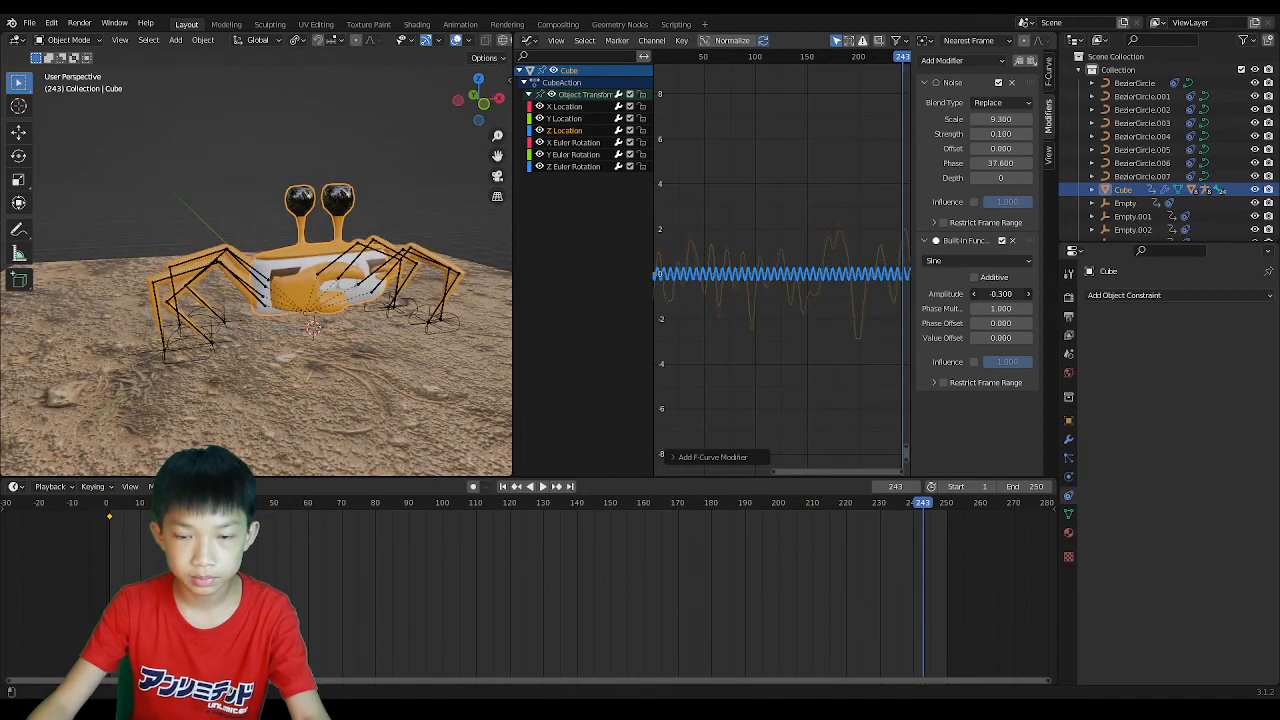
{"action": "key", "text": "space"}
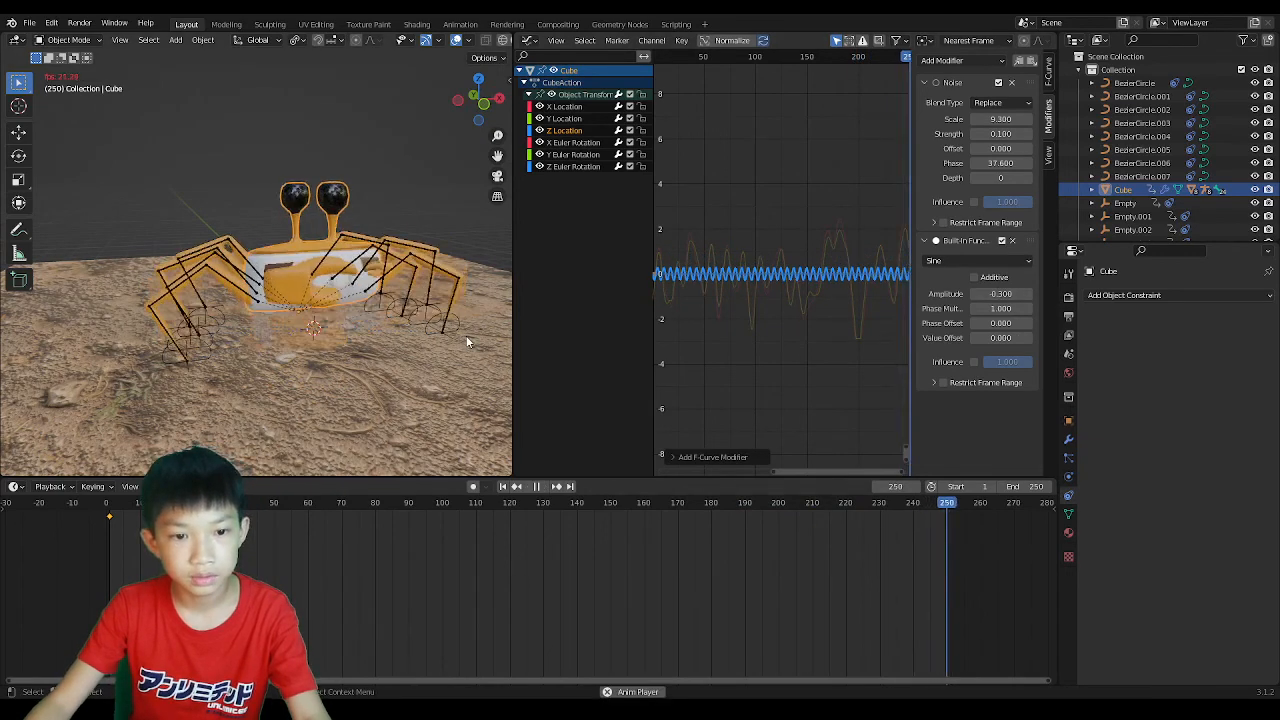
{"action": "middle_click_drag", "start_coordinate": [398, 375], "coordinate": [255, 380]}
{"action": "key", "text": "space"}
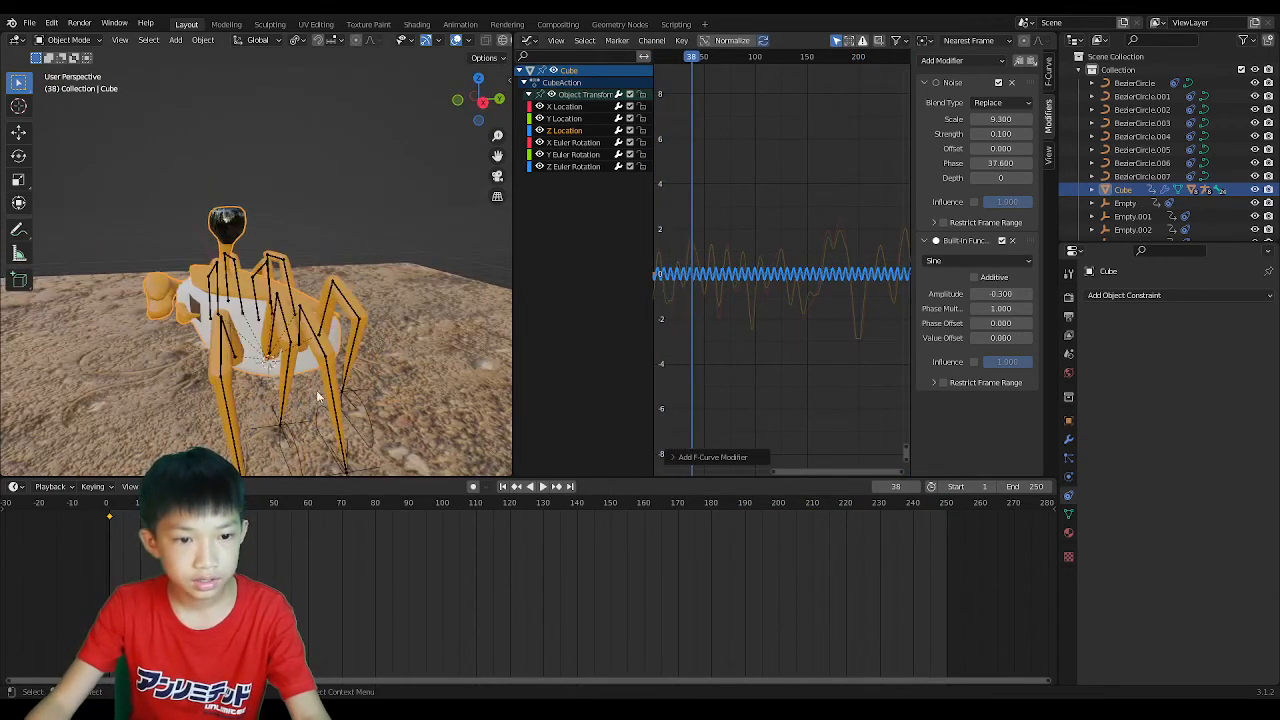
{"action": "mouse_move", "coordinate": [1008, 293]}
{"action": "left_mouse_down"}
{"action": "mouse_move", "coordinate": [975, 293]}
{"action": "mouse_move", "coordinate": [1012, 300]}
{"action": "mouse_move", "coordinate": [974, 310]}
{"action": "mouse_move", "coordinate": [1006, 310]}
{"action": "left_mouse_up"}
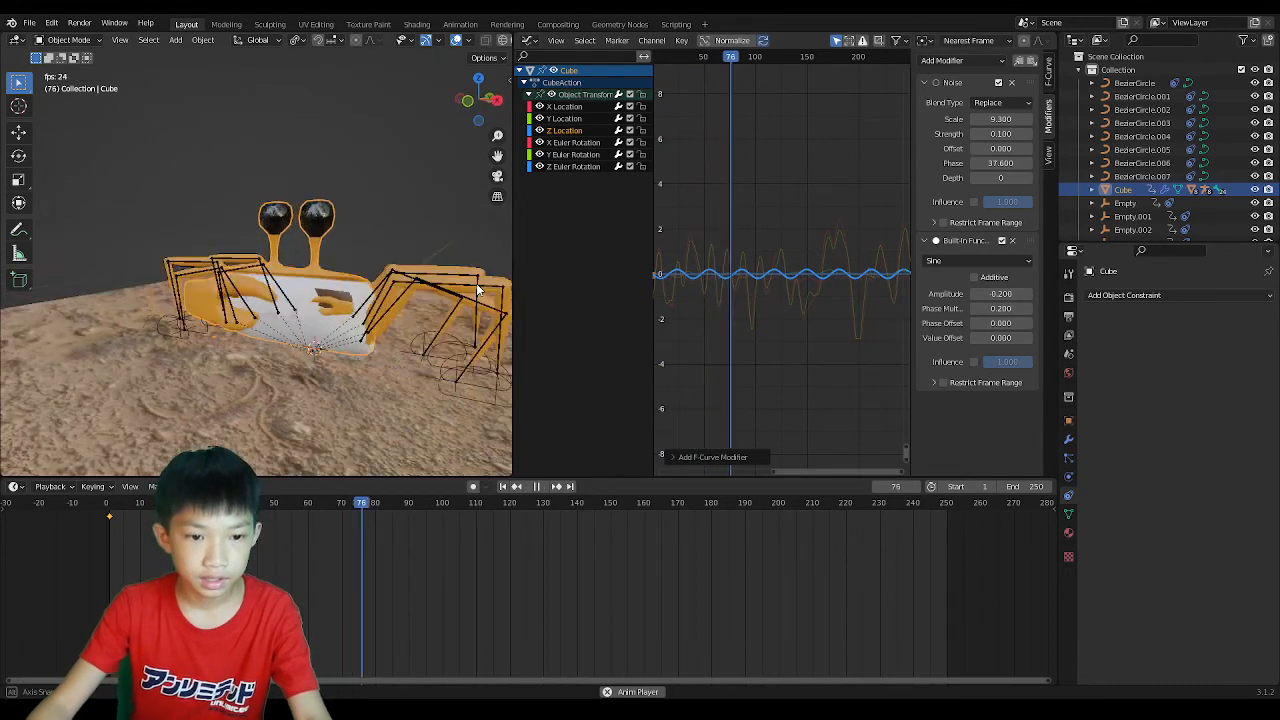
Set the sine function's phase multiplier to -0.4 and amplitude to -0.1, and make the modifier additive.
{"action": "mouse_move", "coordinate": [989, 308]}
{"action": "left_mouse_down"}
{"action": "mouse_move", "coordinate": [1008, 308]}
{"action": "mouse_move", "coordinate": [991, 294]}
{"action": "mouse_move", "coordinate": [1007, 294]}
{"action": "left_mouse_up"}
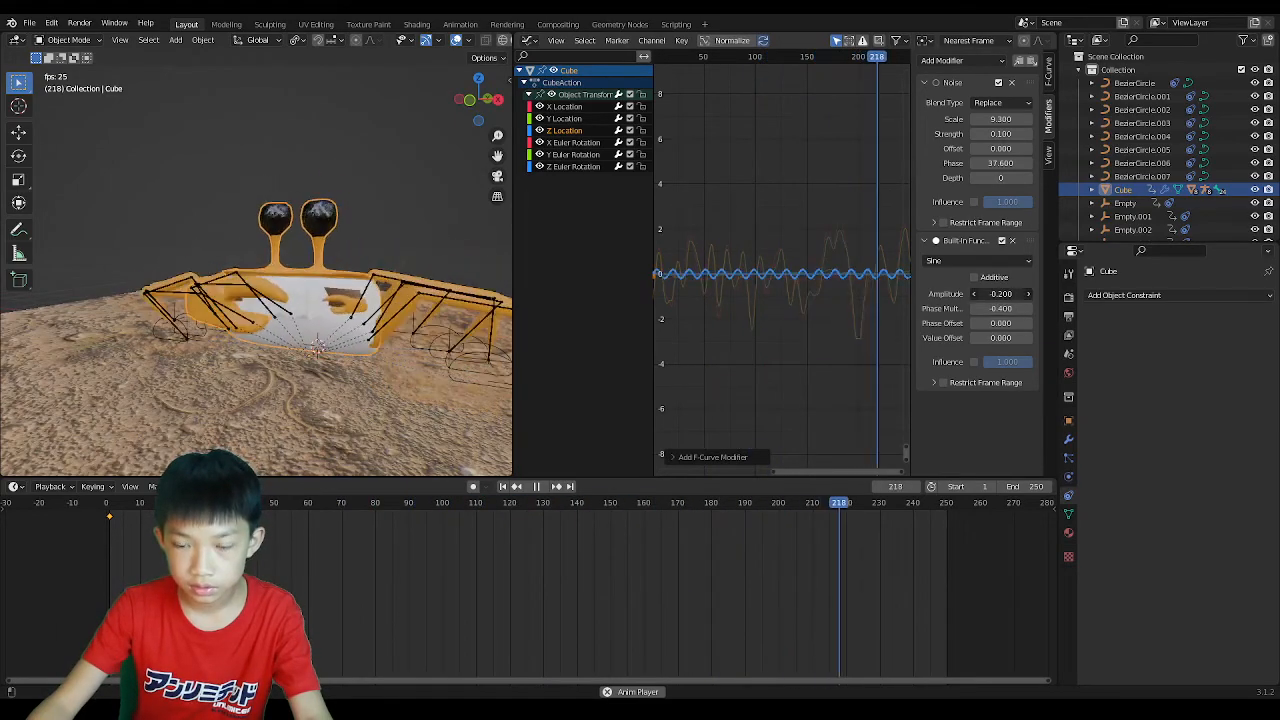
{"action": "left_click", "coordinate": [979, 278]}
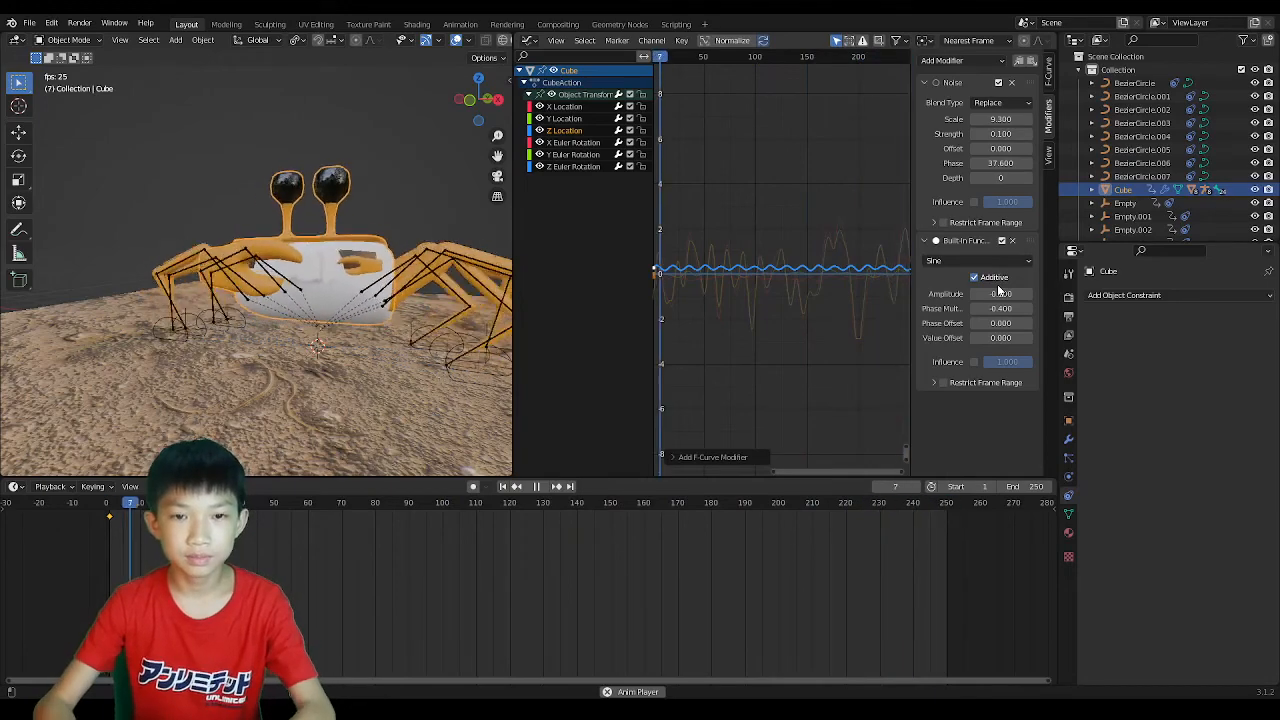
{"action": "scroll", "coordinate": [393, 267], "scroll_direction": "down", "scroll_amount": 5}
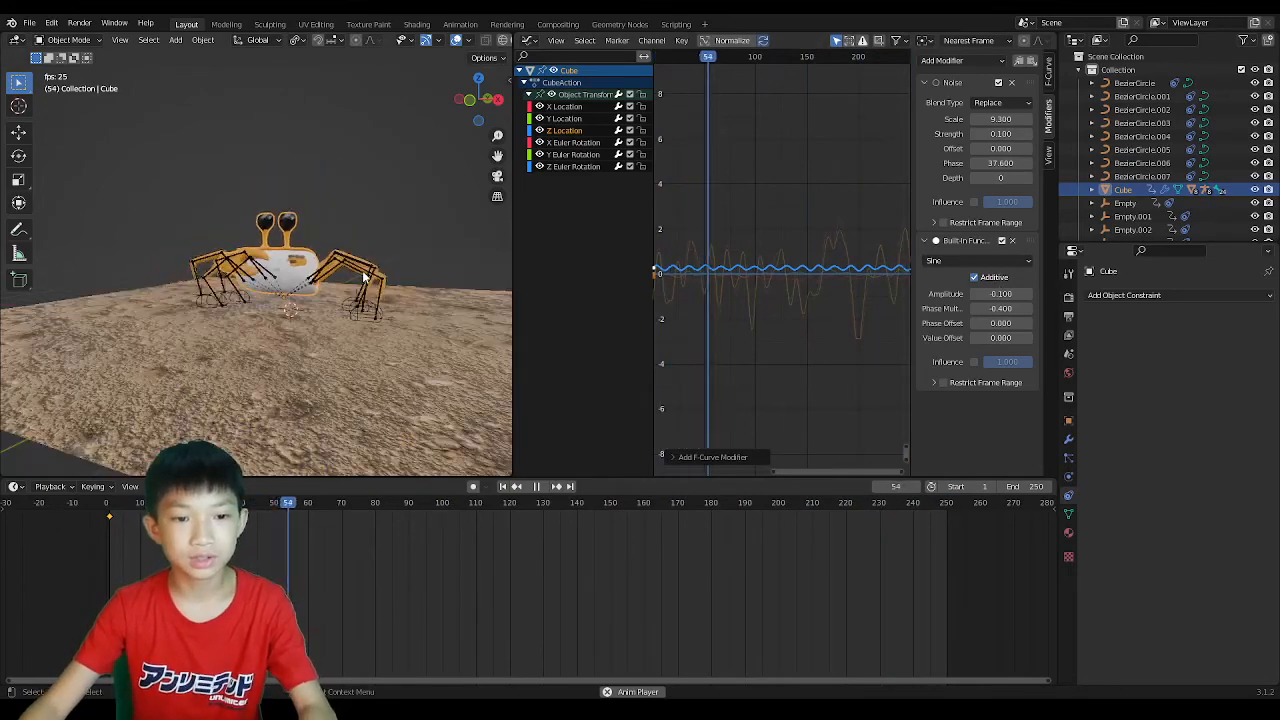
Examine the crab's bobbing motion from several angles during playback, with the body deselected and reselected.
{"action": "left_click", "coordinate": [388, 241]}
{"action": "scroll", "coordinate": [390, 240], "scroll_direction": "up", "scroll_amount": 3}
{"action": "middle_click_drag", "start_coordinate": [436, 200], "coordinate": [393, 238]}
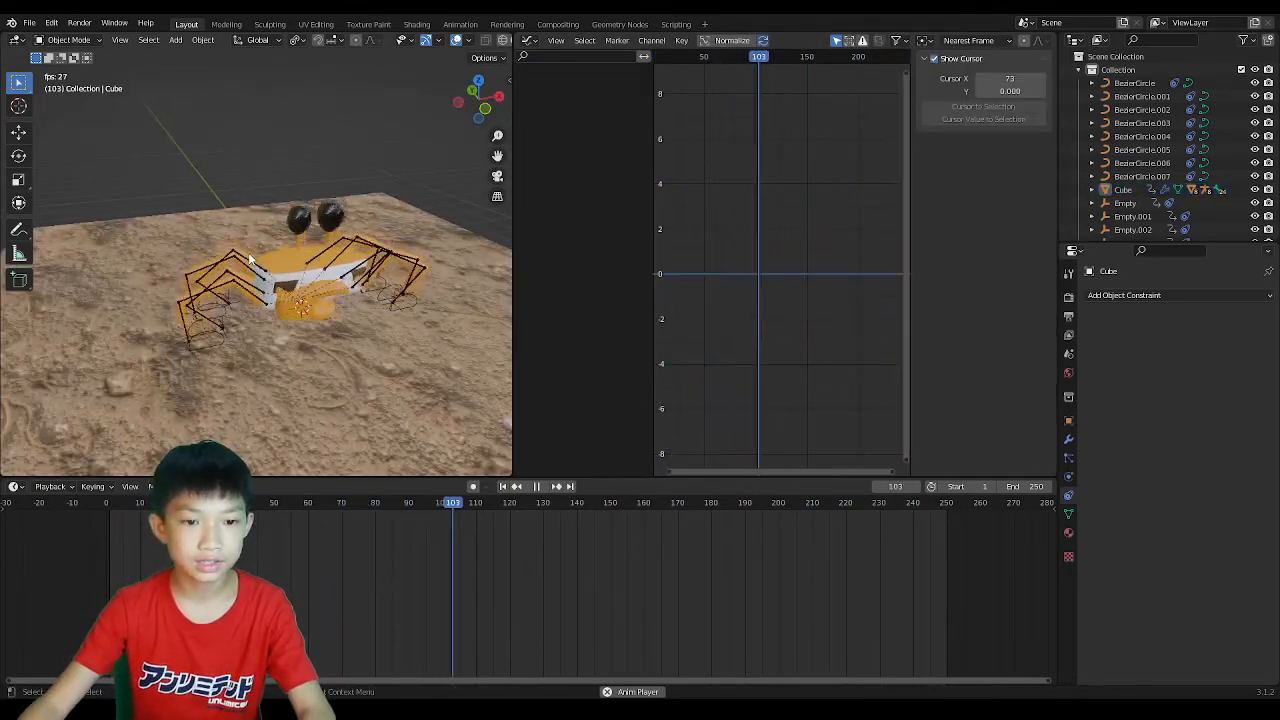
{"action": "middle_click_drag", "start_coordinate": [220, 298], "coordinate": [240, 256]}
{"action": "scroll", "coordinate": [240, 256], "scroll_direction": "up", "scroll_amount": 3}
{"action": "left_click", "coordinate": [358, 290]}
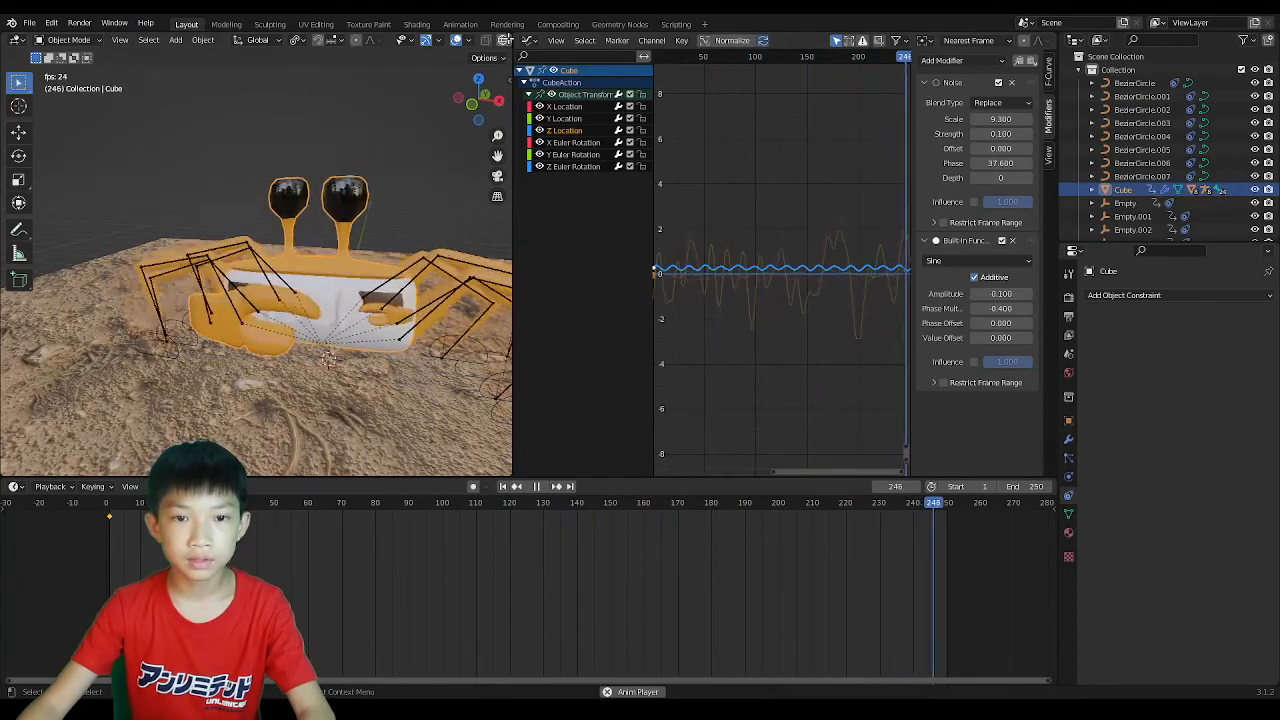
Close the Graph Editor by merging its area into the 3D viewport, and review the crab's animation in the enlarged view.
{"action": "left_click_drag", "start_coordinate": [510, 39], "coordinate": [535, 176]}
{"action": "scroll", "coordinate": [592, 235], "scroll_direction": "down", "scroll_amount": 9}
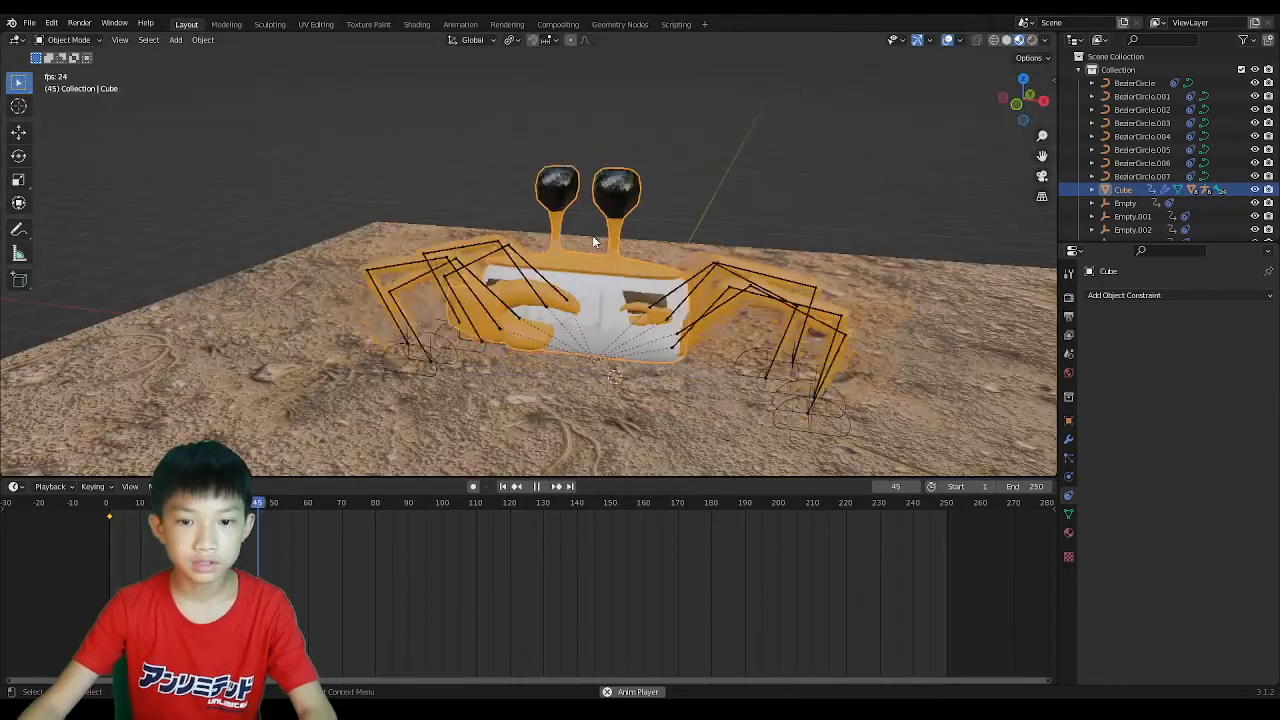
{"action": "middle_click_drag", "start_coordinate": [570, 255], "coordinate": [678, 302]}
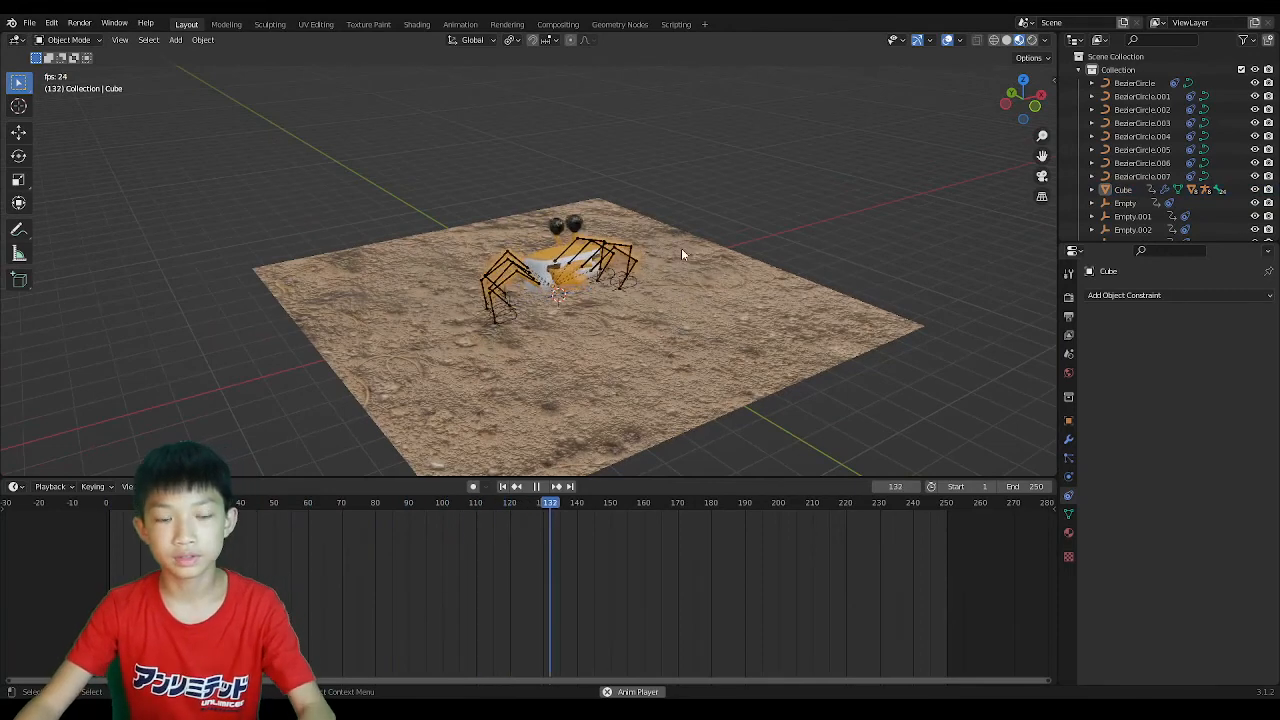
{"action": "scroll", "coordinate": [682, 251], "scroll_direction": "up", "scroll_amount": 3}
{"action": "middle_click_drag", "start_coordinate": [682, 251], "coordinate": [639, 265]}
{"action": "scroll", "coordinate": [639, 268], "scroll_direction": "down", "scroll_amount": 1}
{"action": "scroll", "coordinate": [639, 268], "scroll_direction": "up", "scroll_amount": 4}
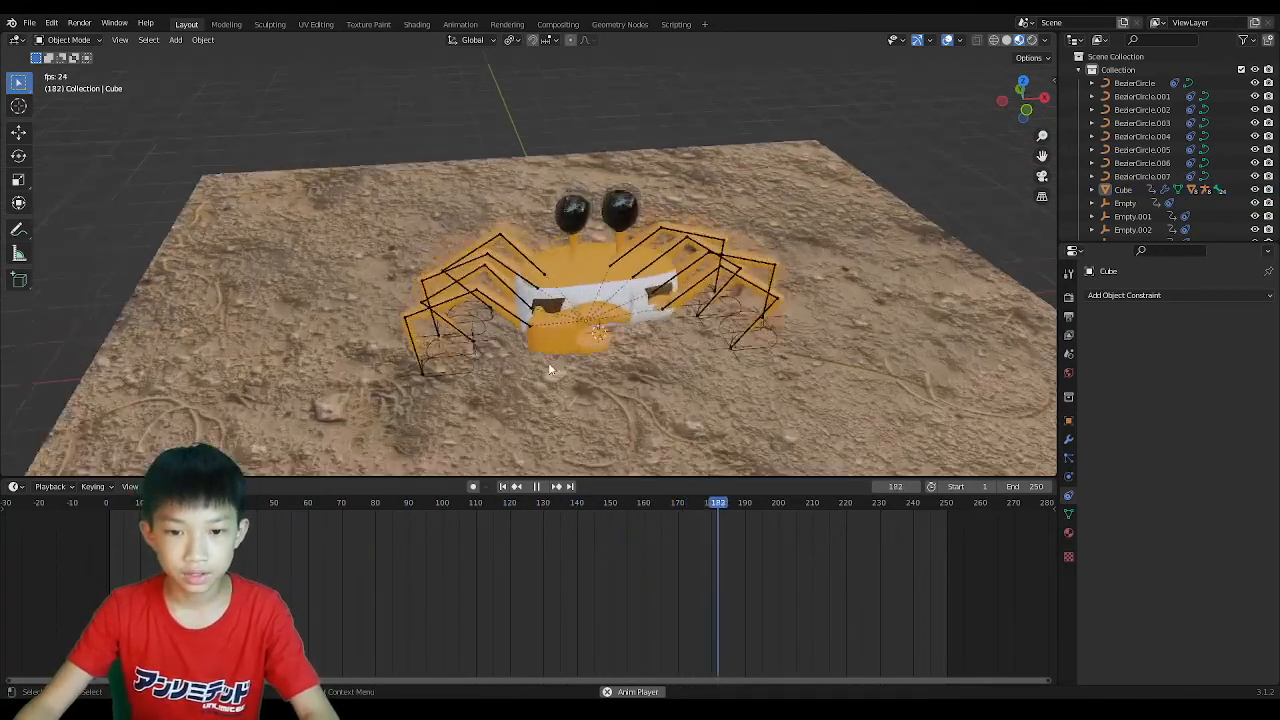
{"action": "key", "text": "space"}
{"action": "key", "text": "space"}
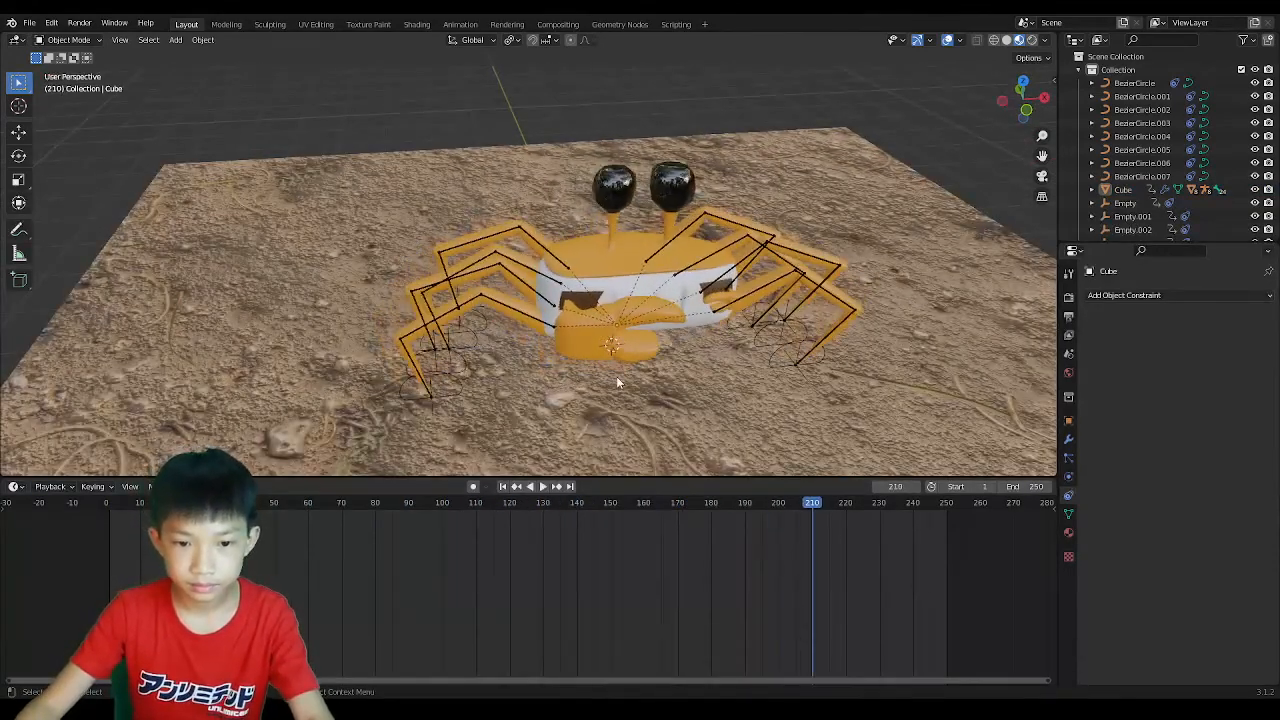
Play the crab's animation with the viewport overlays hidden, and restore the overlays once it has been checked.
{"action": "left_click", "coordinate": [948, 40]}
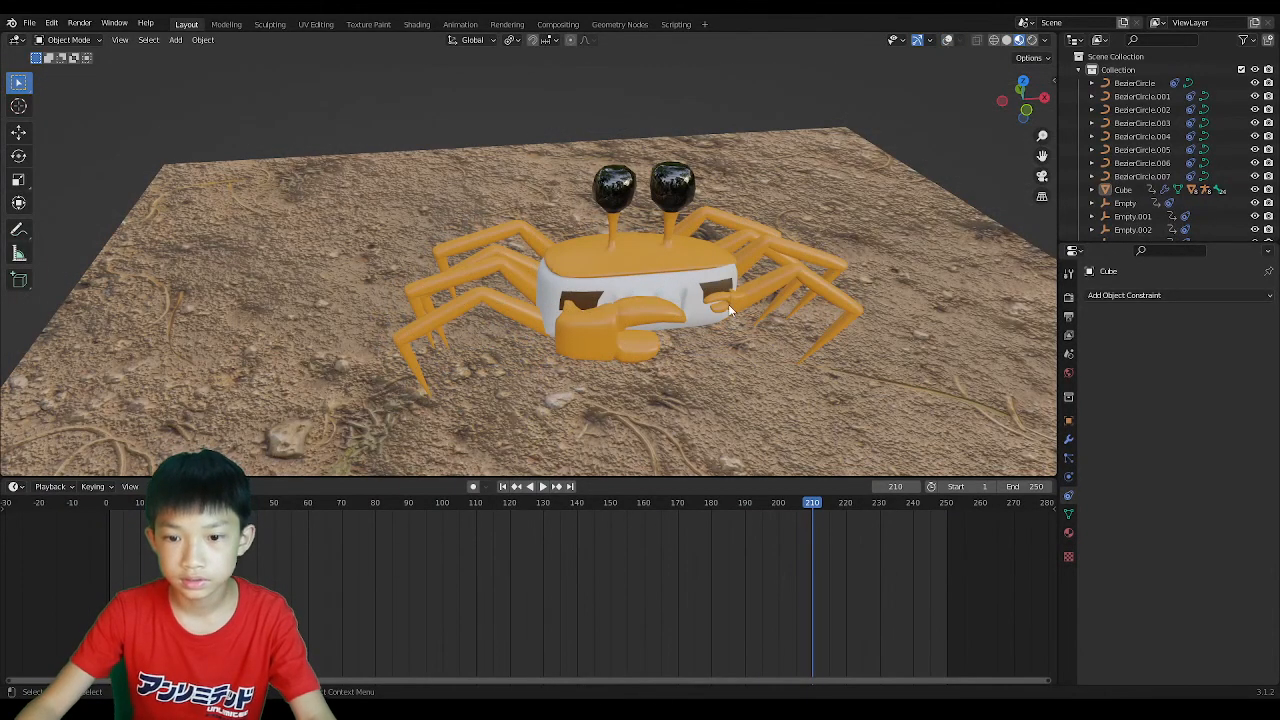
{"action": "key", "text": "space"}
{"action": "middle_click_drag", "start_coordinate": [705, 323], "coordinate": [706, 292]}
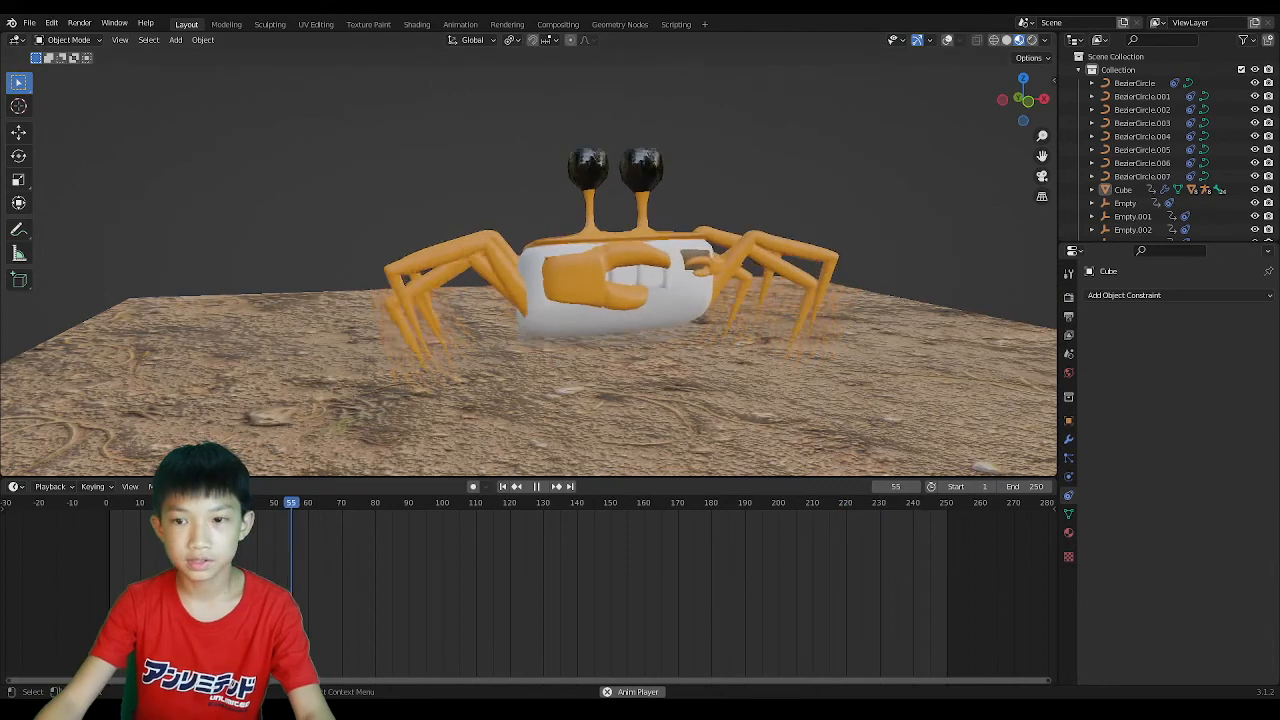
{"action": "left_click", "coordinate": [948, 40]}
{"action": "key", "text": "space"}
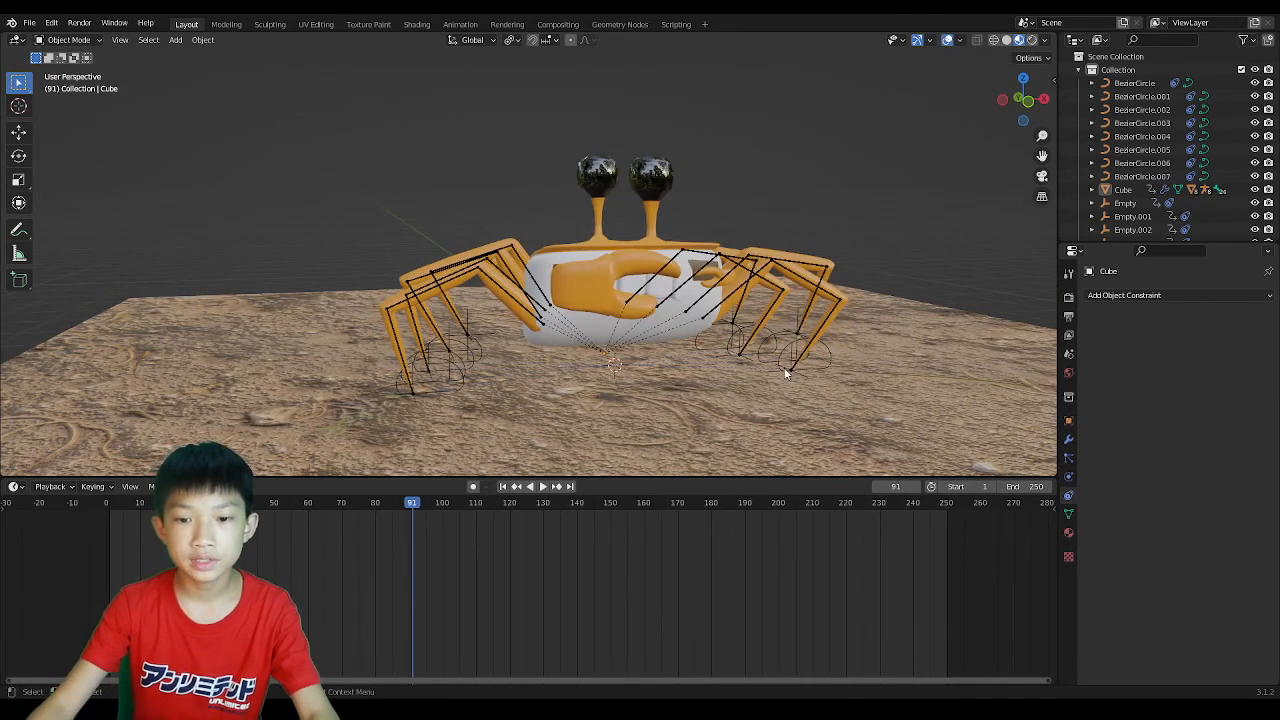
Try rotating the leg control circle BezierCircle.001 about -143° around the global Z axis.
{"action": "left_click", "coordinate": [760, 342]}
{"action": "middle_click_drag", "start_coordinate": [767, 345], "coordinate": [717, 383]}
{"action": "scroll", "coordinate": [717, 383], "scroll_direction": "down", "scroll_amount": 2}
{"action": "key", "text": "r"}
{"action": "key", "text": "z"}
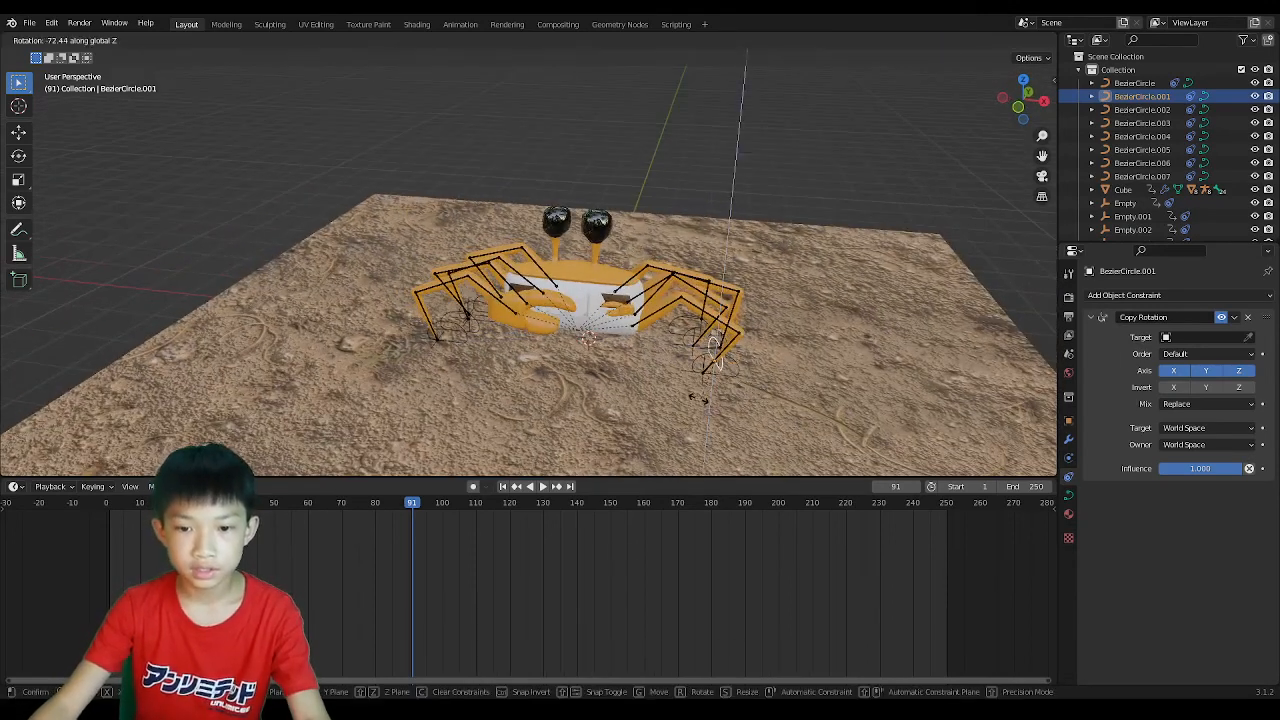
{"action": "left_click", "coordinate": [620, 362]}
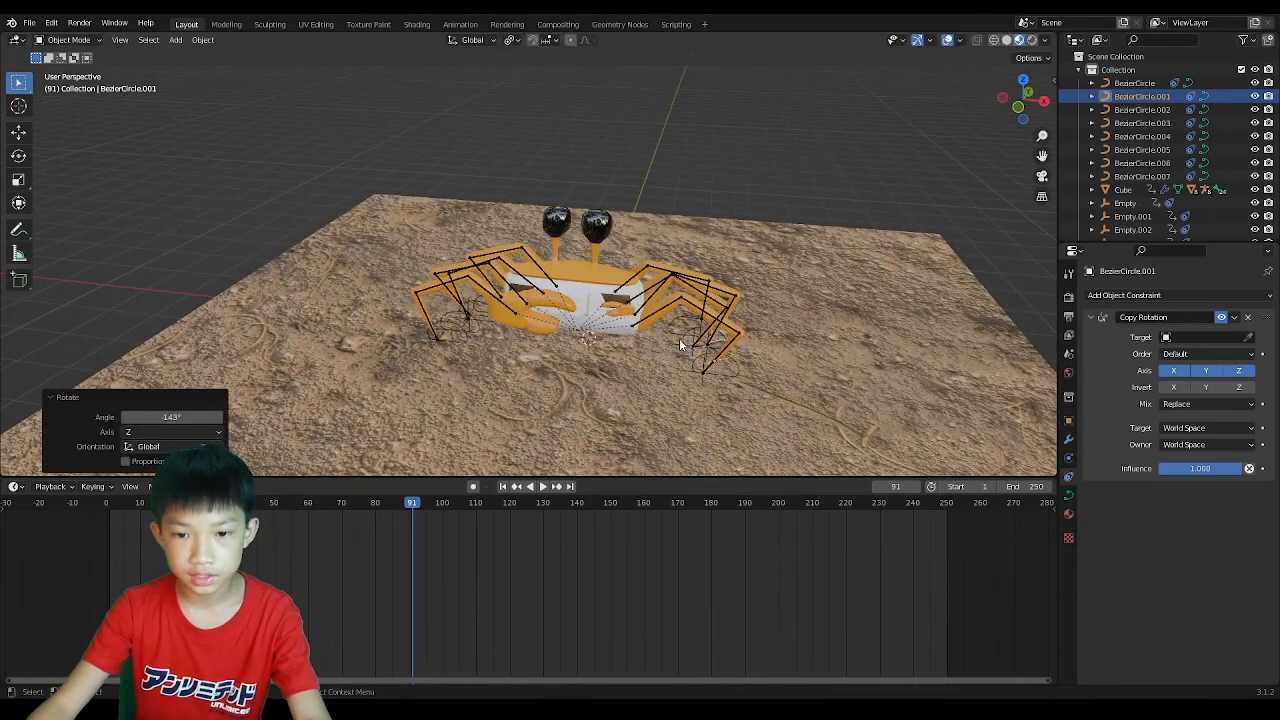
Play the animation to check the leg's new stepping direction, and undo the control circle's rotation.
{"action": "key", "text": "space"}
{"action": "middle_click_drag", "start_coordinate": [725, 350], "coordinate": [620, 330]}
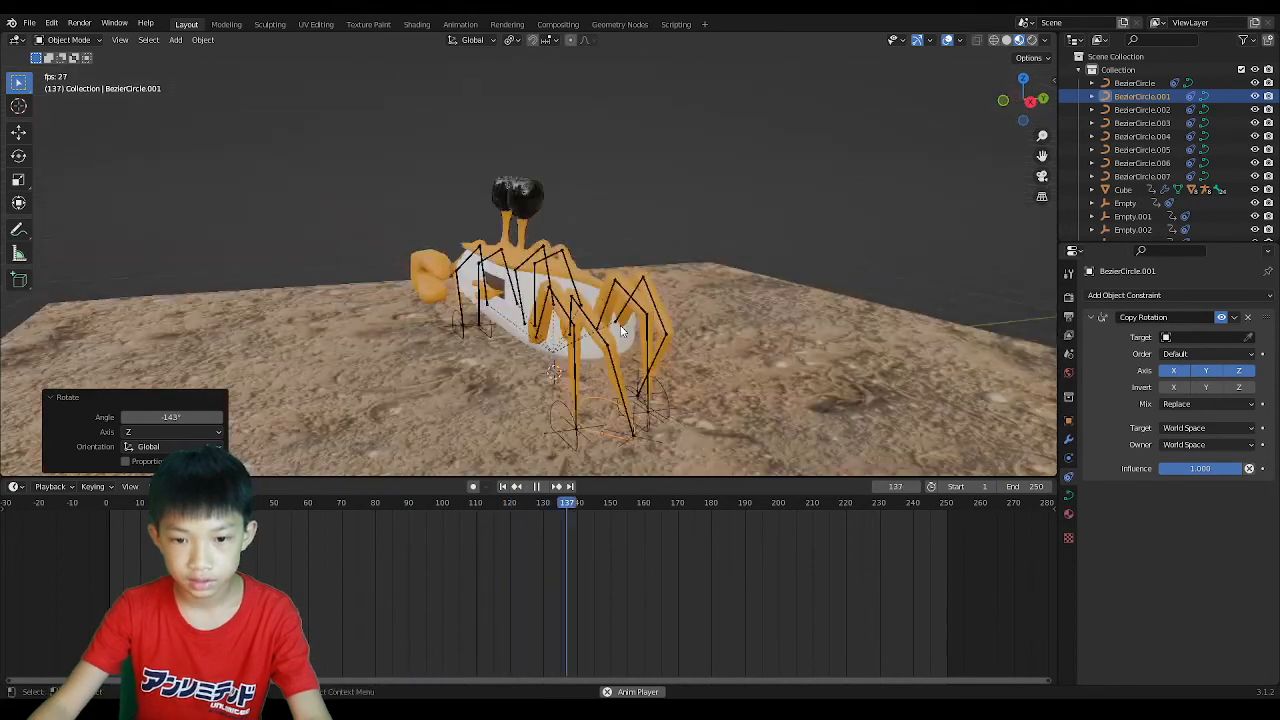
{"action": "key", "text": "space"}
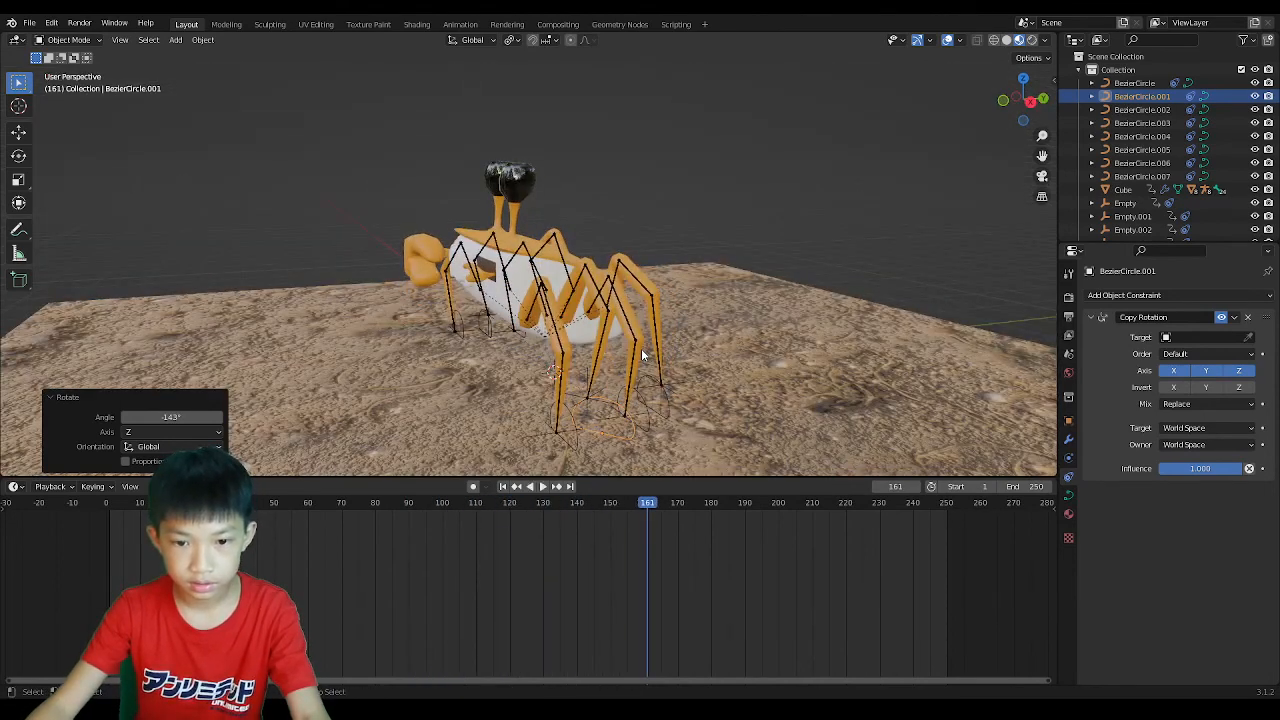
{"action": "key", "text": "ctrl+z"}
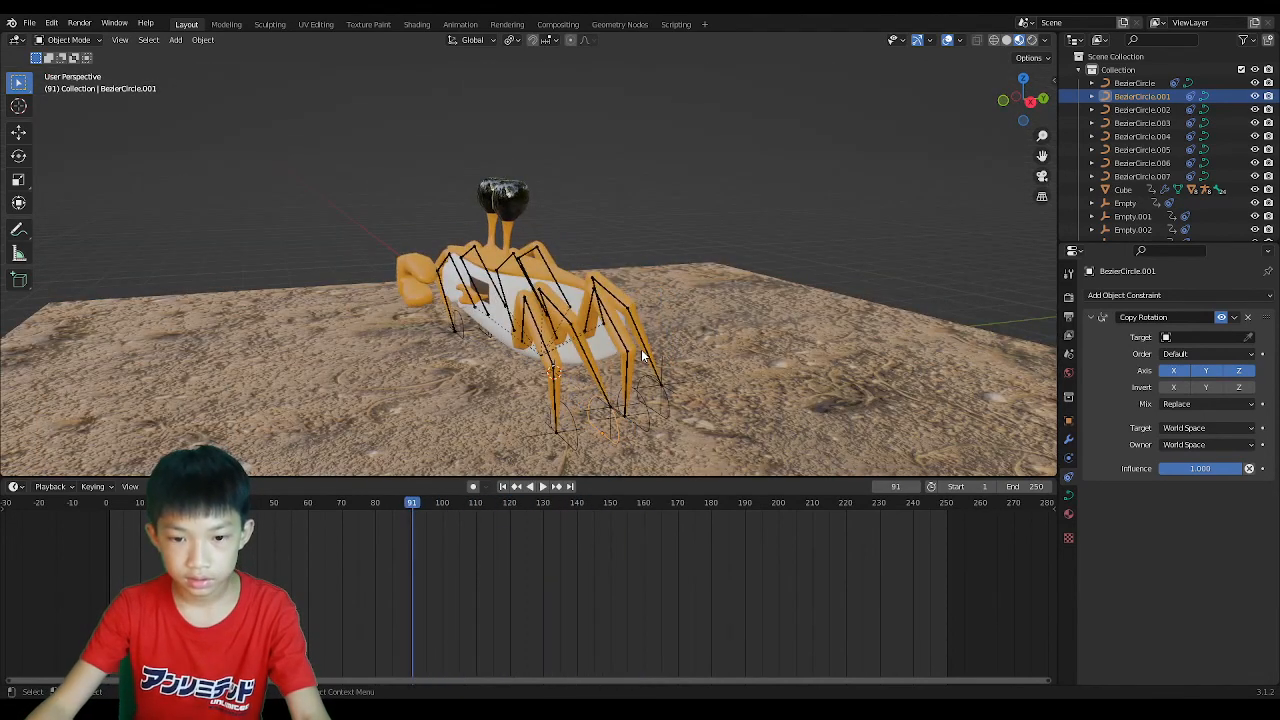
Add the remaining leg control circles to the selection so that all eight on both sides of the crab are selected.
{"action": "left_click", "coordinate": [577, 436], "text": "shift"}
{"action": "left_click", "coordinate": [647, 418], "text": "shift"}
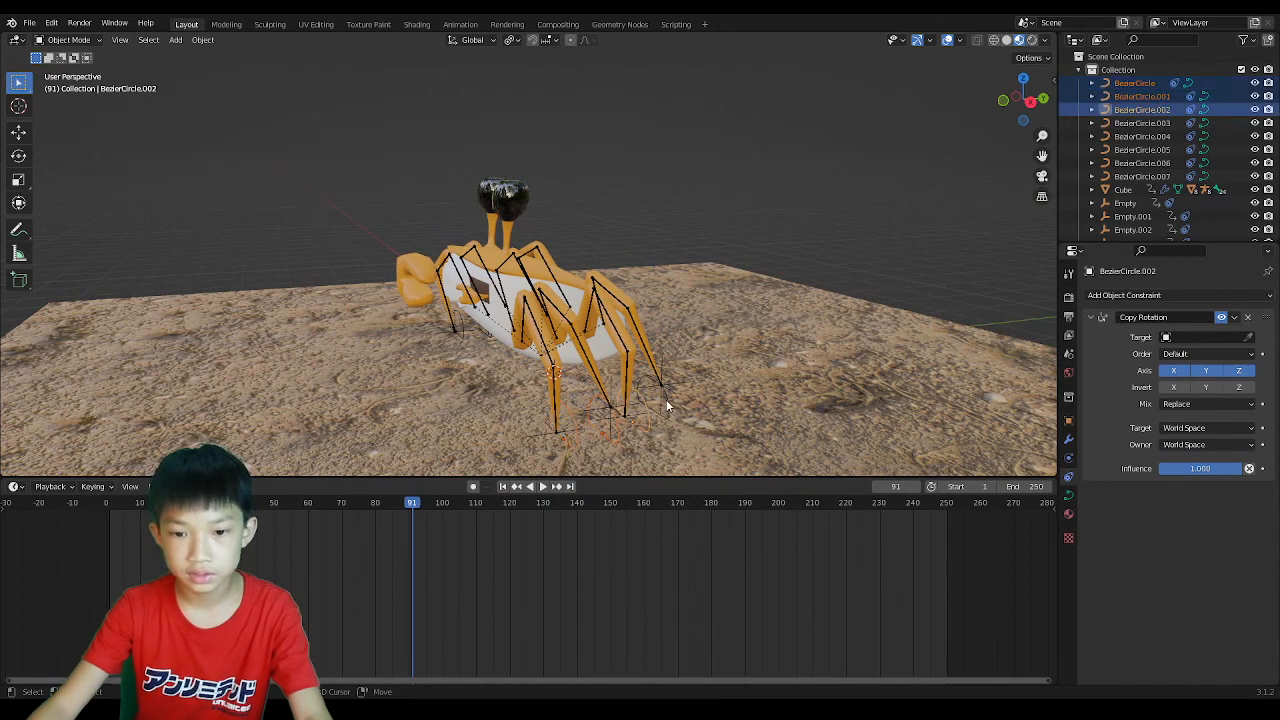
{"action": "left_click", "coordinate": [666, 399], "text": "shift"}
{"action": "middle_click_drag", "start_coordinate": [666, 399], "coordinate": [664, 395]}
{"action": "left_click", "coordinate": [446, 340], "text": "shift"}
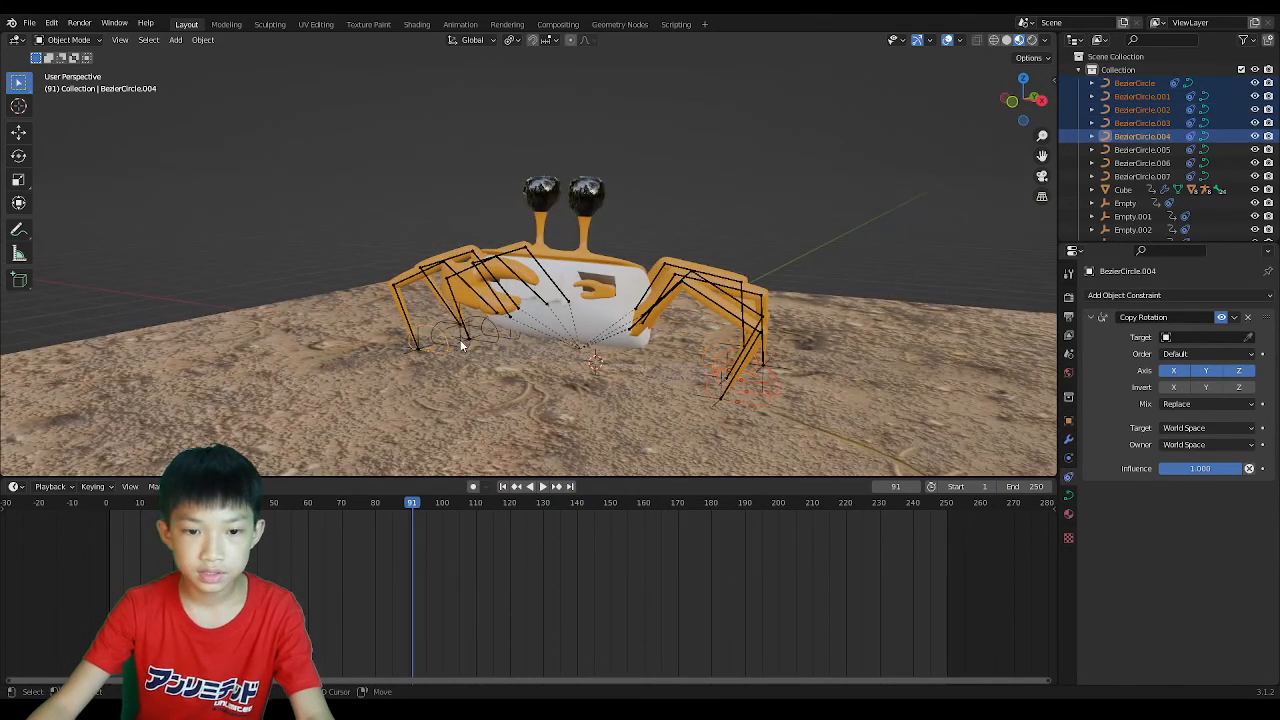
{"action": "left_click", "coordinate": [483, 341], "text": "shift"}
{"action": "key", "text": "ctrl+z"}
{"action": "middle_click_drag", "start_coordinate": [483, 340], "coordinate": [487, 357]}
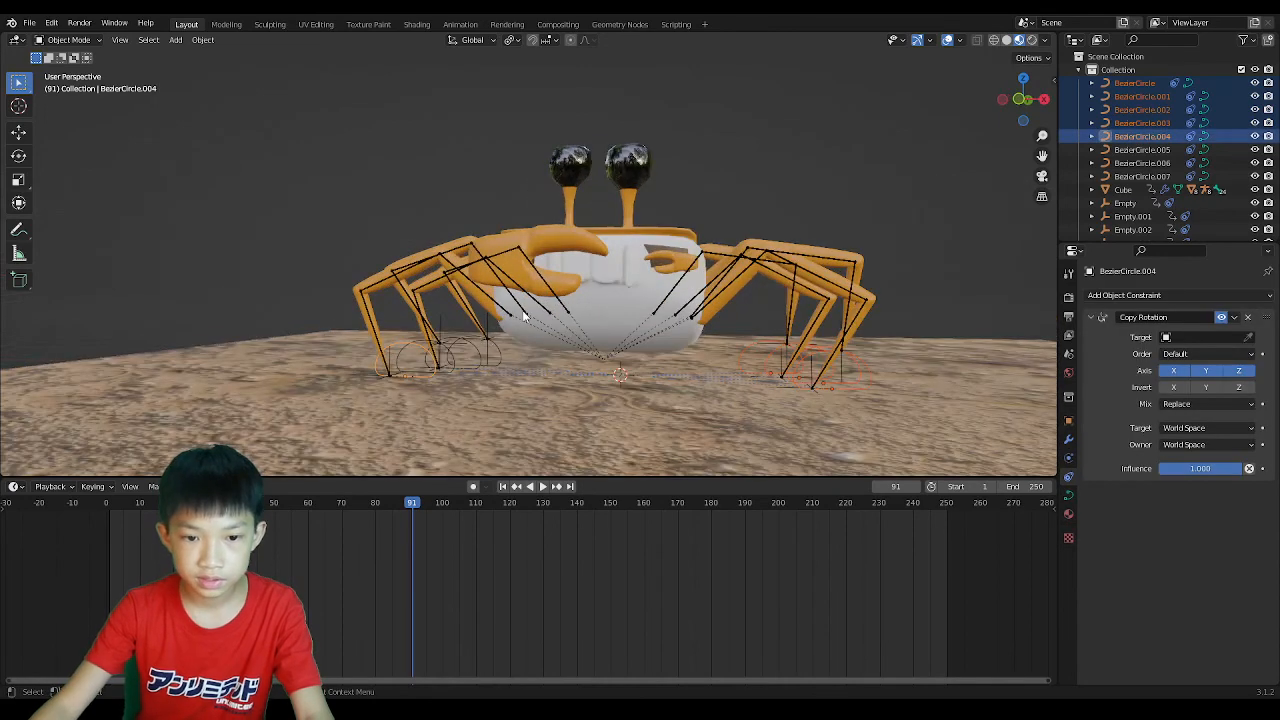
{"action": "left_click", "coordinate": [495, 358], "text": "shift"}
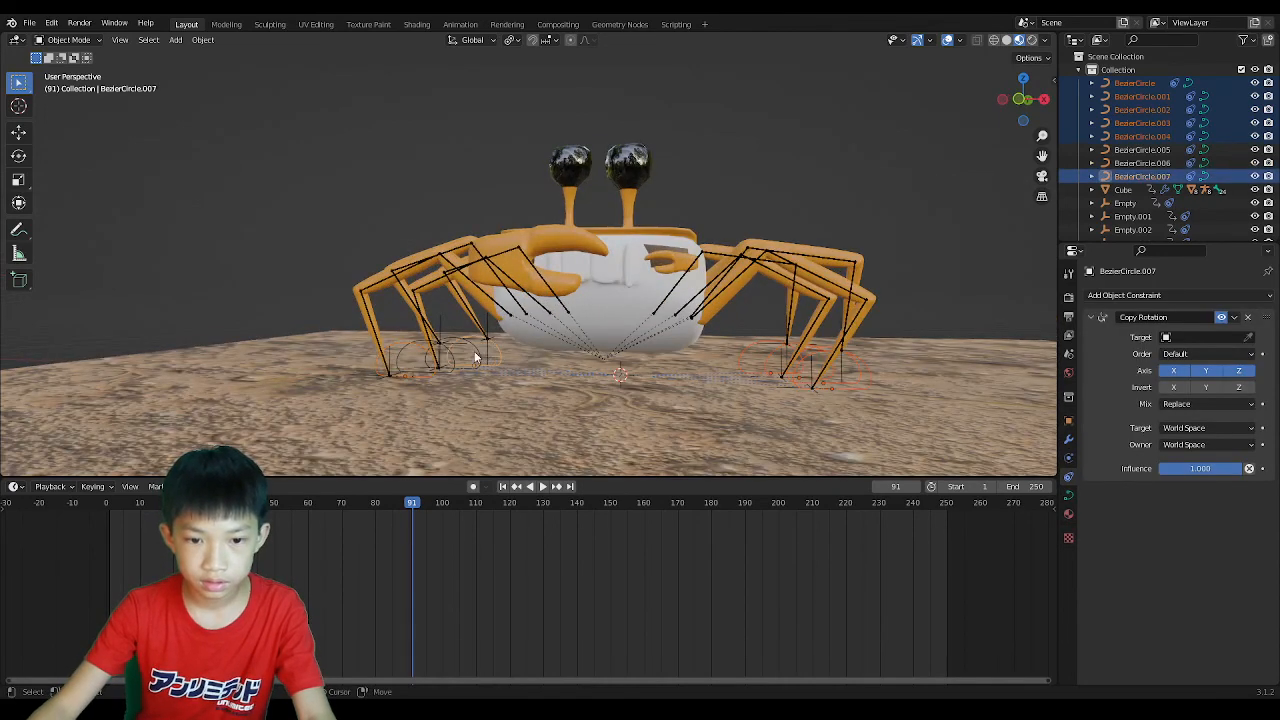
{"action": "left_click", "coordinate": [455, 360], "text": "shift"}
{"action": "left_click", "coordinate": [470, 352], "text": "shift"}
{"action": "middle_click_drag", "start_coordinate": [491, 343], "coordinate": [541, 388]}
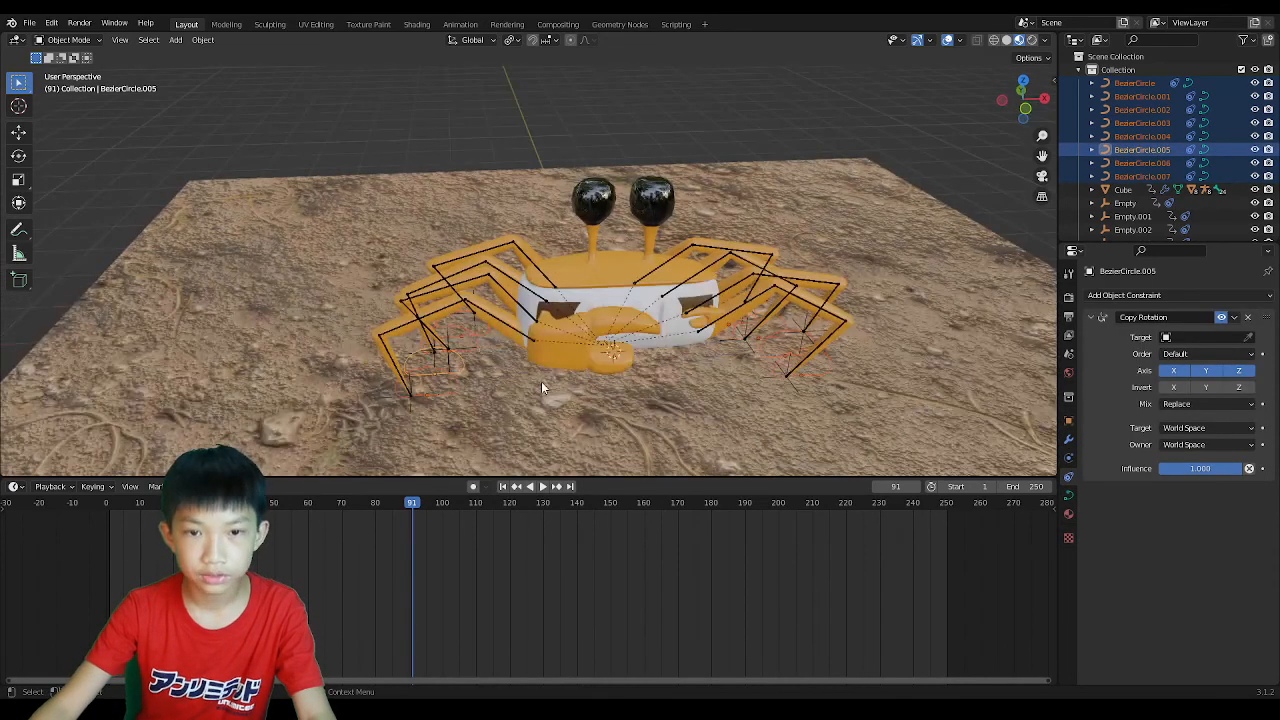
Try rotating all eight leg control circles around global Z about their individual origins during playback, and cancel the rotation.
{"action": "left_click", "coordinate": [516, 41]}
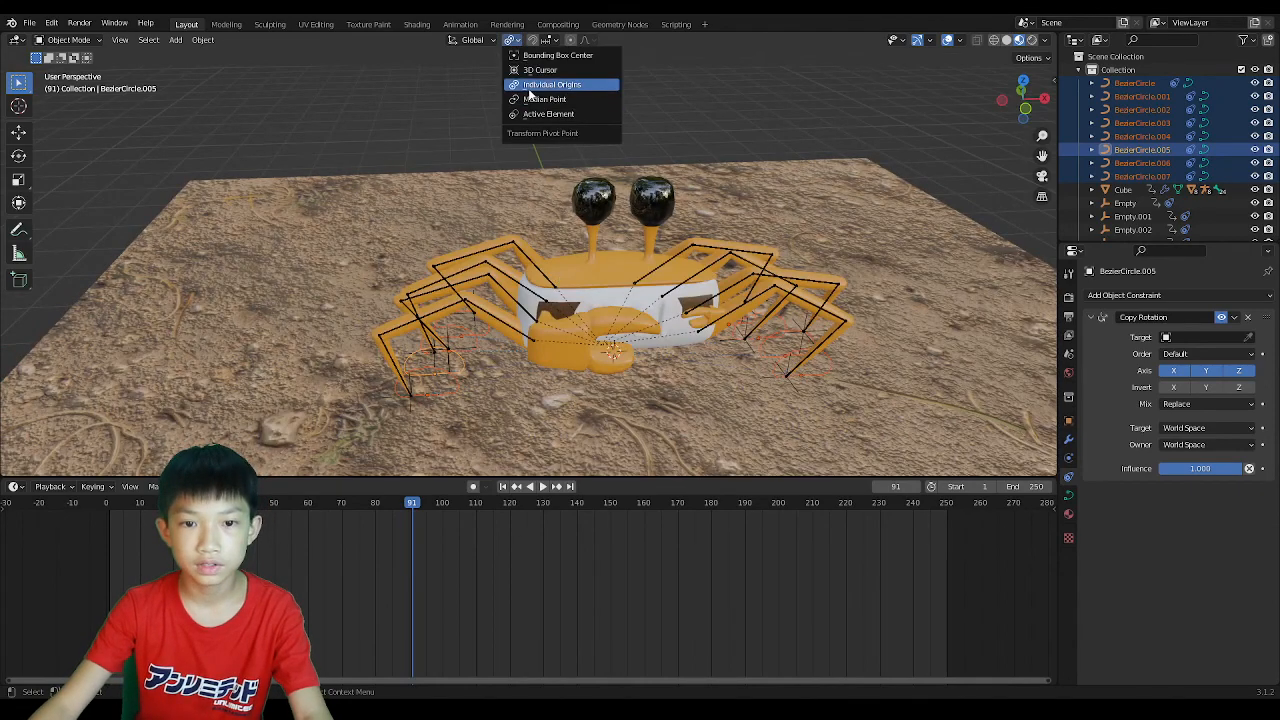
{"action": "scroll", "coordinate": [620, 285], "scroll_direction": "down", "scroll_amount": 2}
{"action": "key", "text": "space"}
{"action": "middle_click_drag", "start_coordinate": [600, 329], "coordinate": [732, 342]}
{"action": "key", "text": "r"}
{"action": "key", "text": "z"}
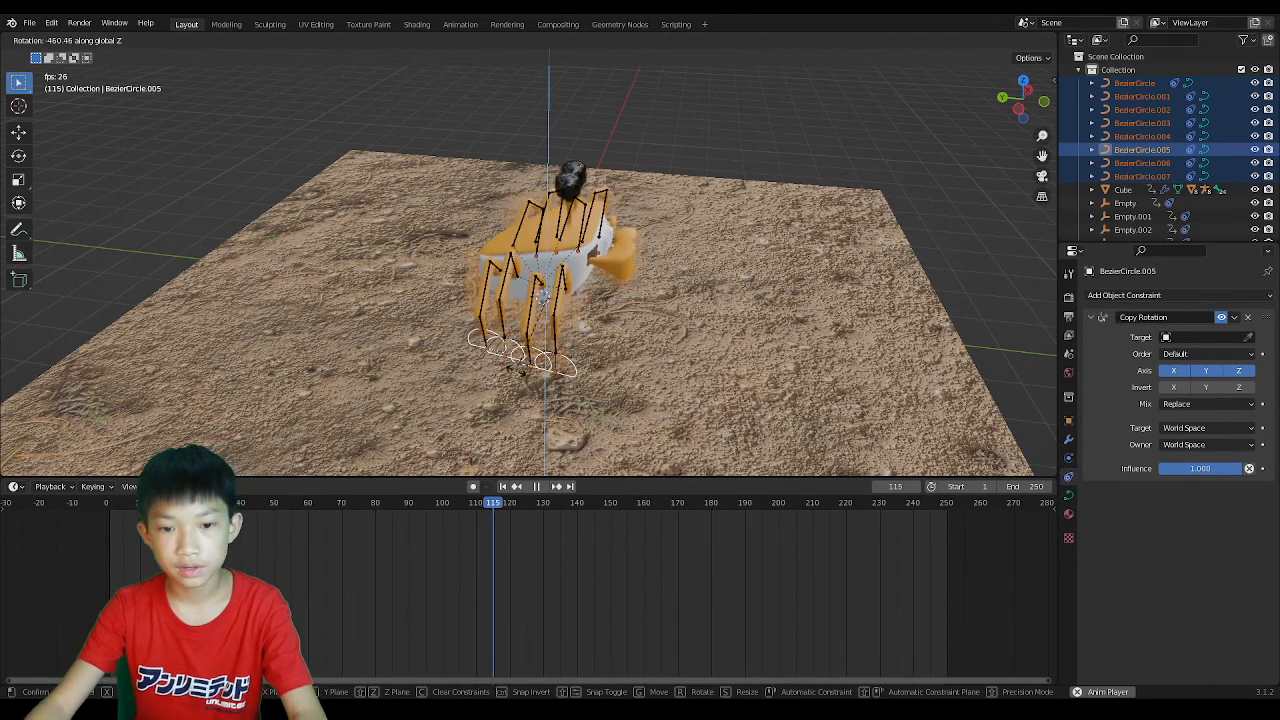
{"action": "right_click", "coordinate": [551, 360]}
{"action": "scroll", "coordinate": [611, 343], "scroll_direction": "down", "scroll_amount": 1}
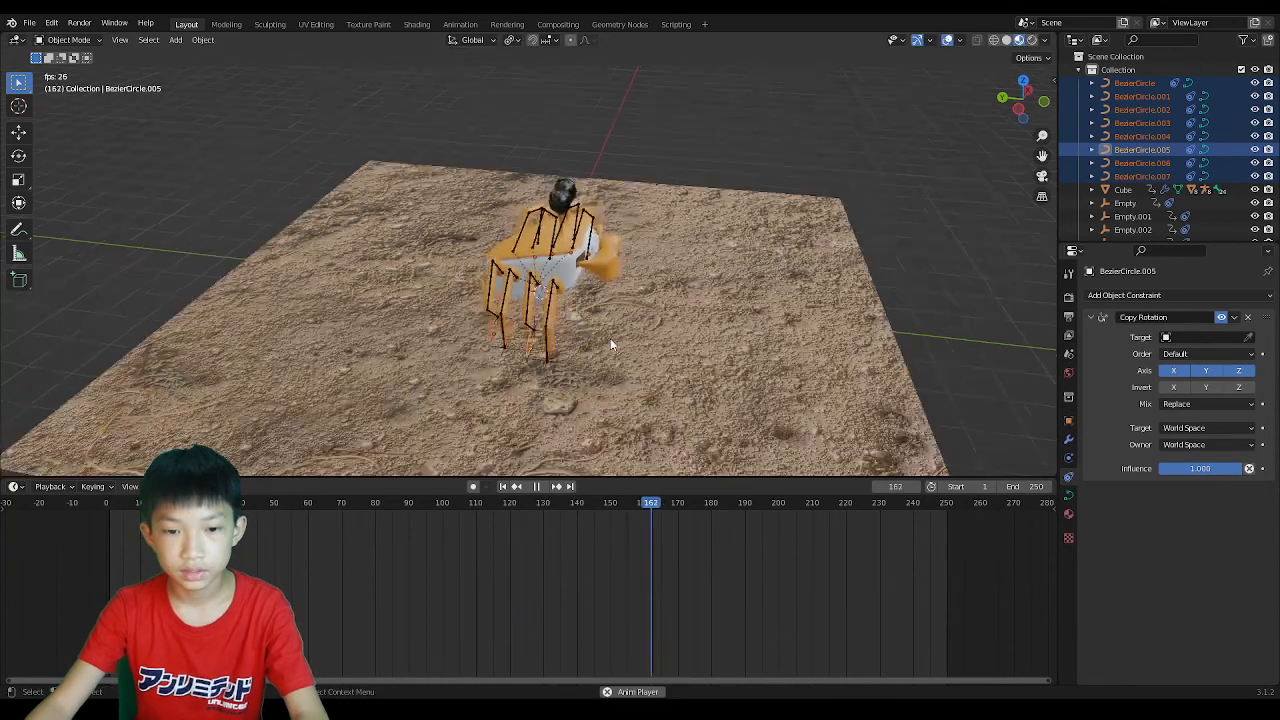
{"action": "middle_click_drag", "start_coordinate": [610, 338], "coordinate": [498, 330]}
{"action": "key", "text": "space"}
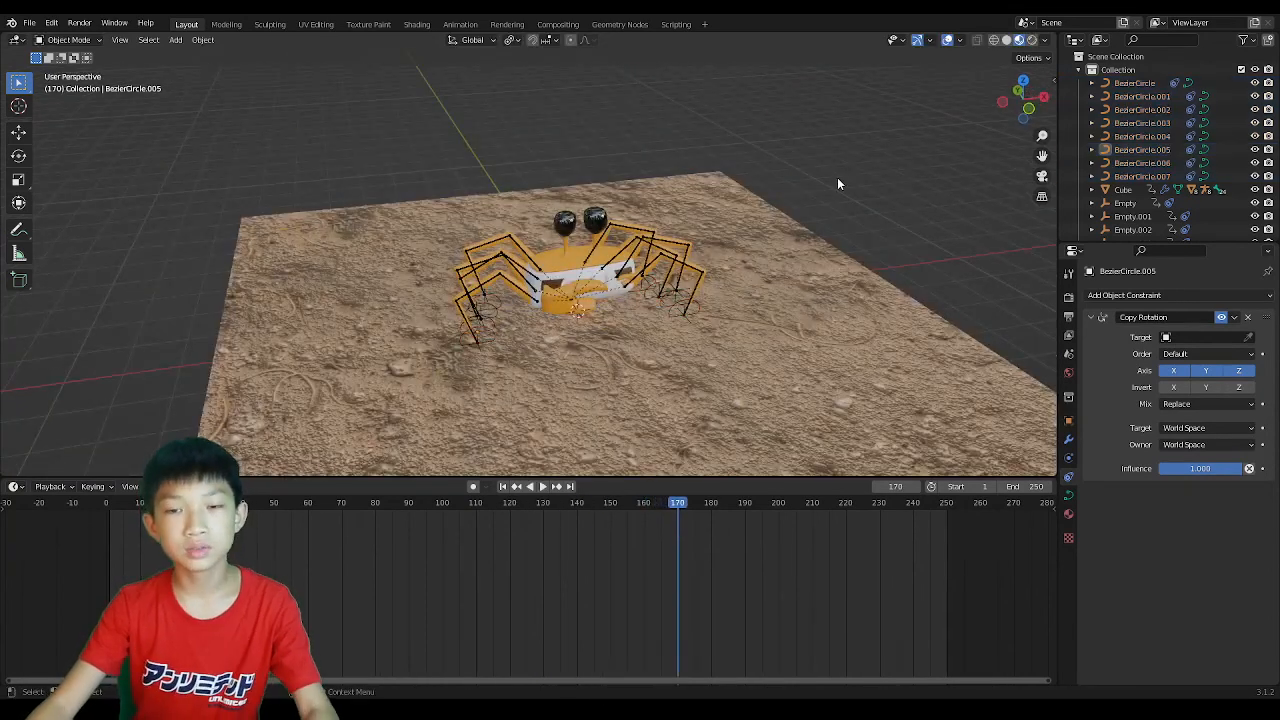
{"action": "middle_click_drag", "start_coordinate": [513, 259], "coordinate": [649, 385]}
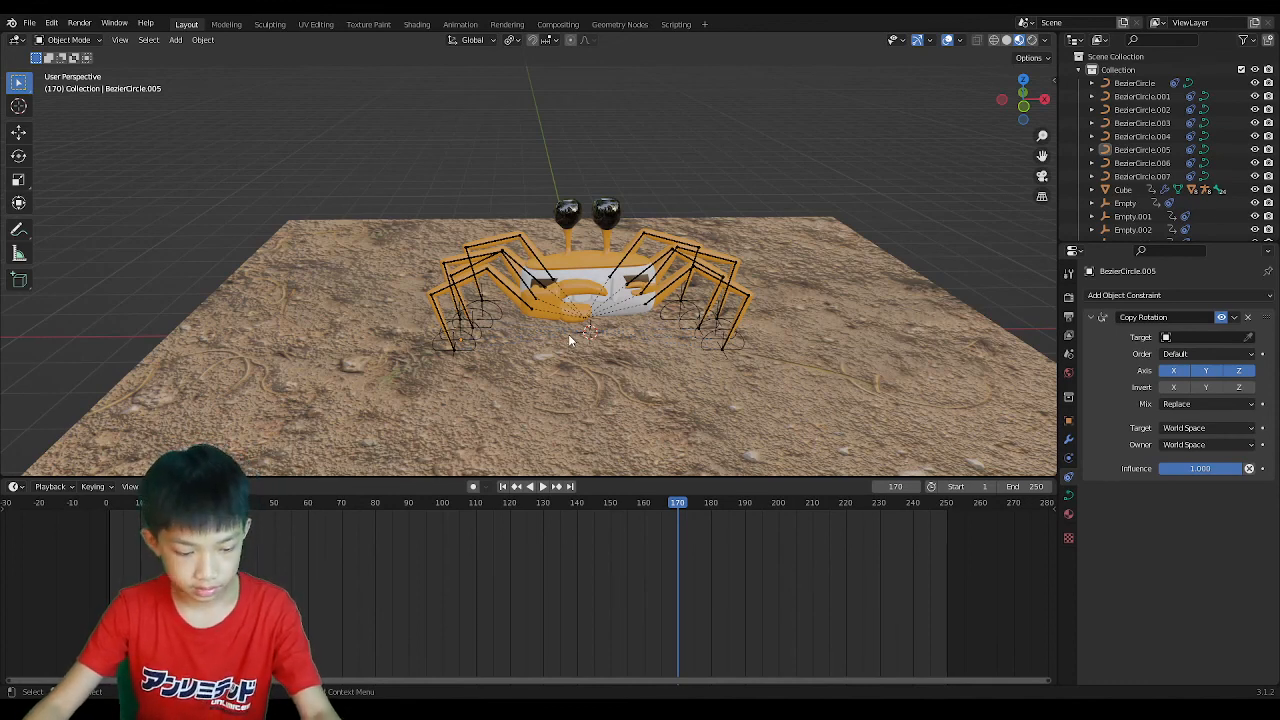
{"action": "key", "text": "shift+a"}
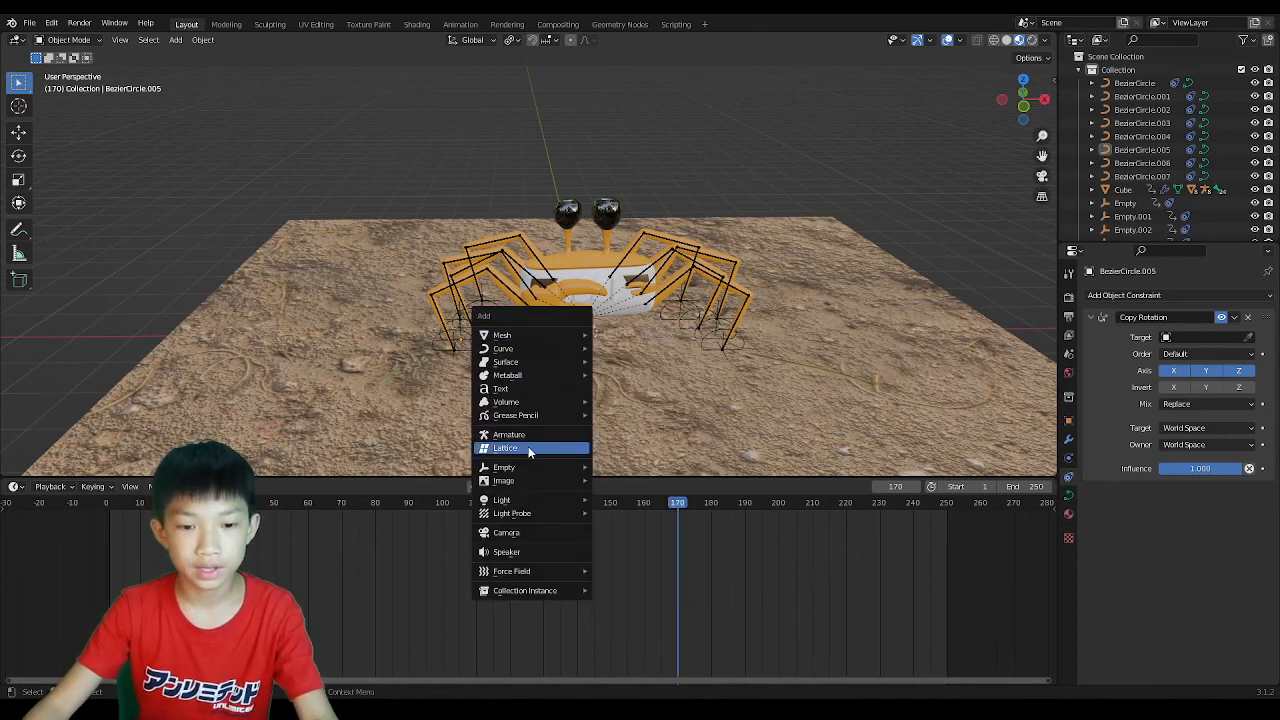
{"action": "mouse_move", "coordinate": [526, 469]}
{"action": "left_click", "coordinate": [635, 529]}
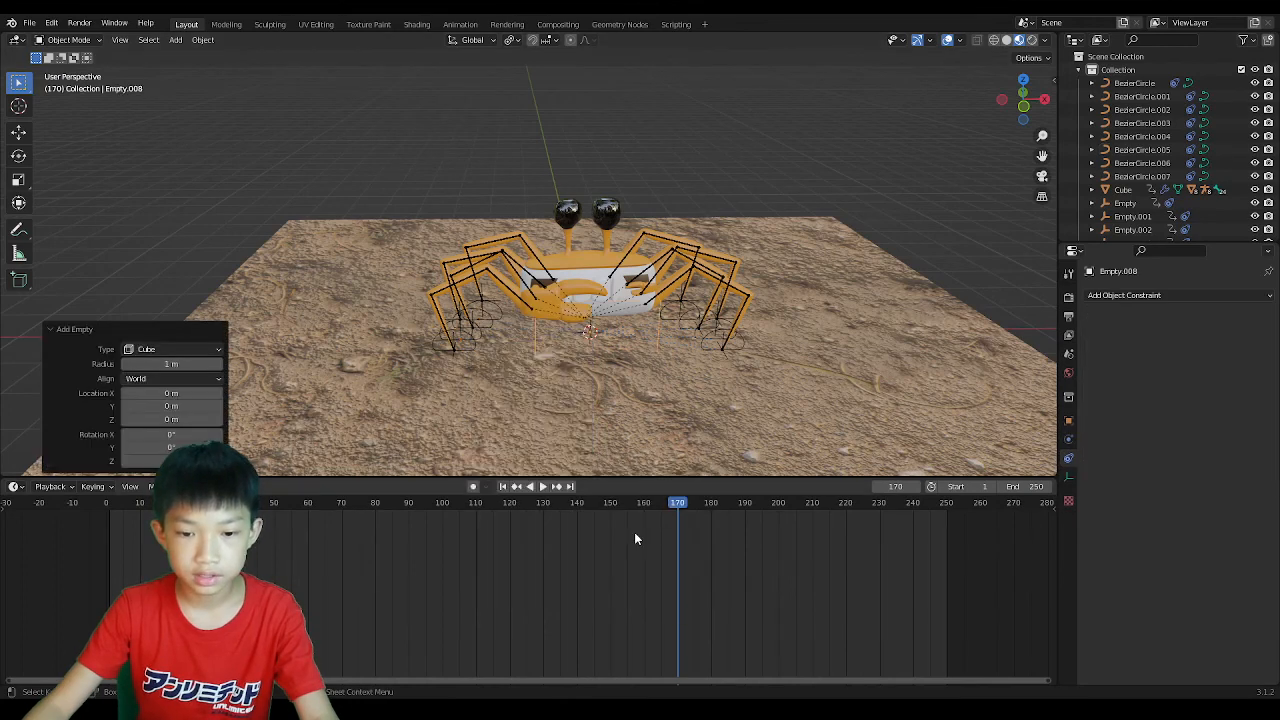
{"action": "key", "text": "Delete"}
Add a sphere empty at the world origin and scale it by about 3.623 so it surrounds the crab.
{"action": "key", "text": "shift+a"}
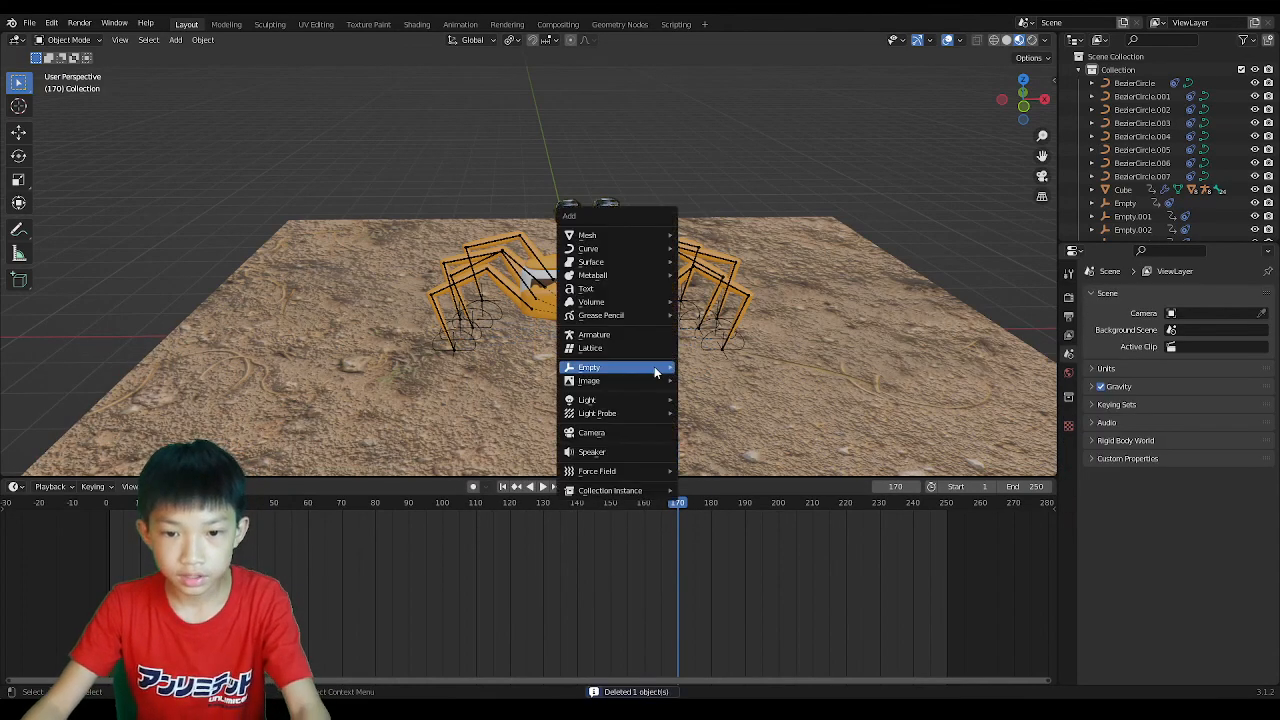
{"action": "mouse_move", "coordinate": [654, 367]}
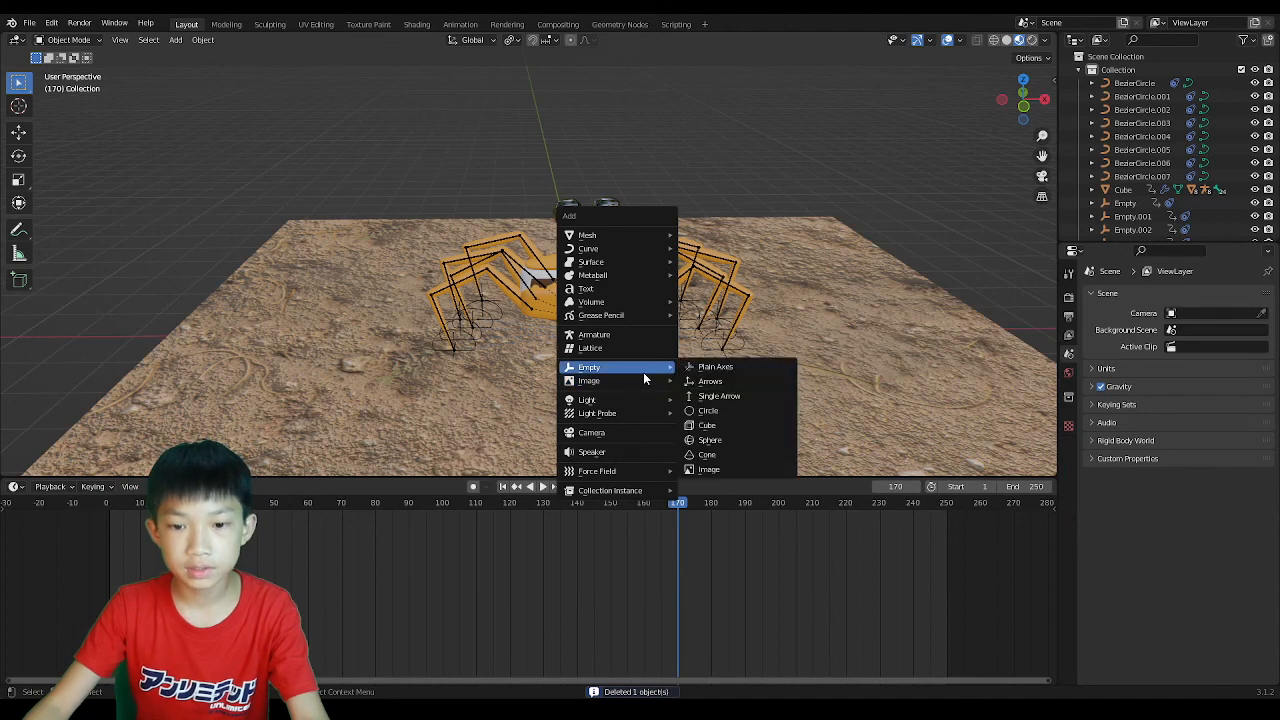
{"action": "left_click", "coordinate": [703, 441]}
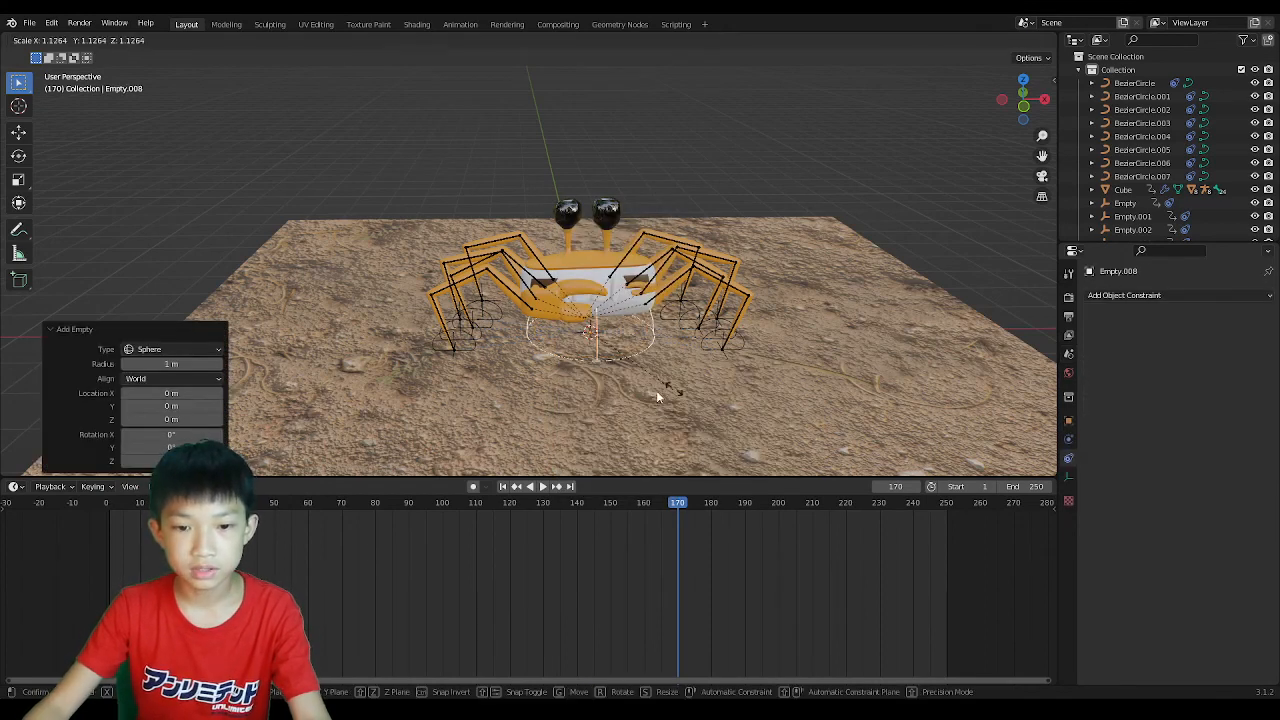
{"action": "key", "text": "s"}
{"action": "left_click", "coordinate": [913, 374]}
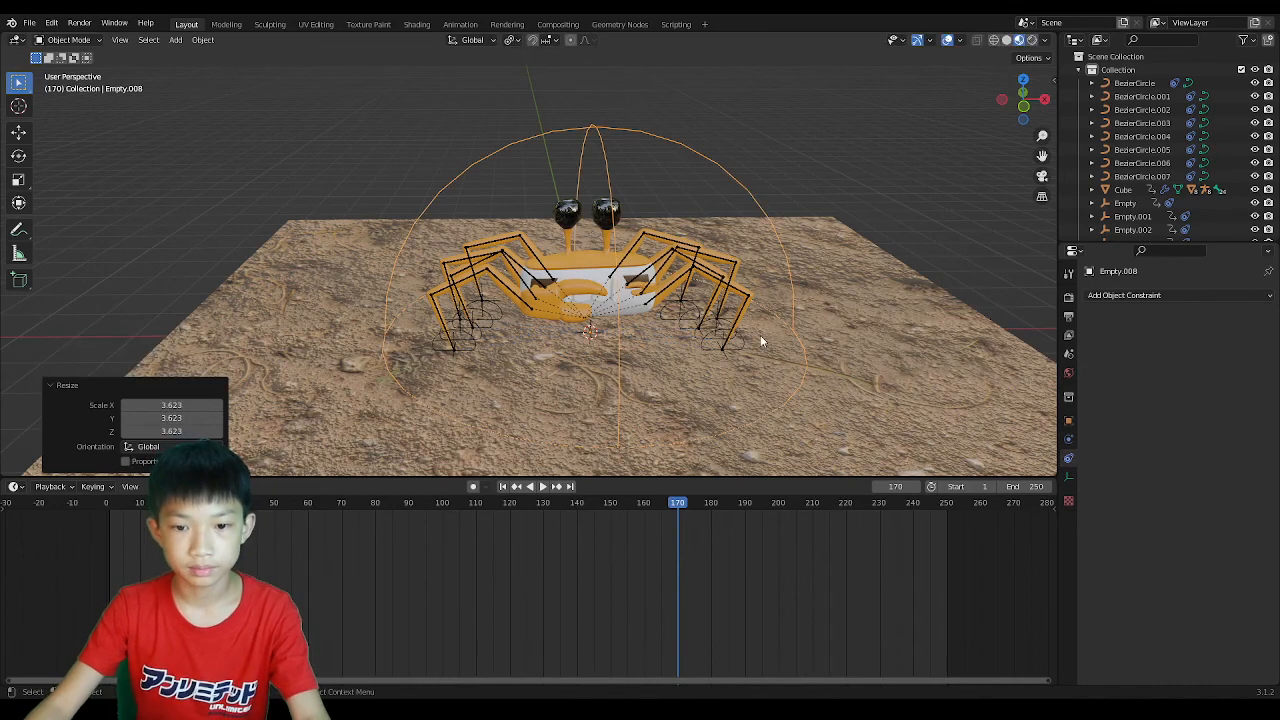
{"action": "mouse_move", "coordinate": [760, 335]}
{"action": "middle_mouse_down"}
{"action": "mouse_move", "coordinate": [687, 308]}
{"action": "mouse_move", "coordinate": [774, 318]}
{"action": "middle_mouse_up"}
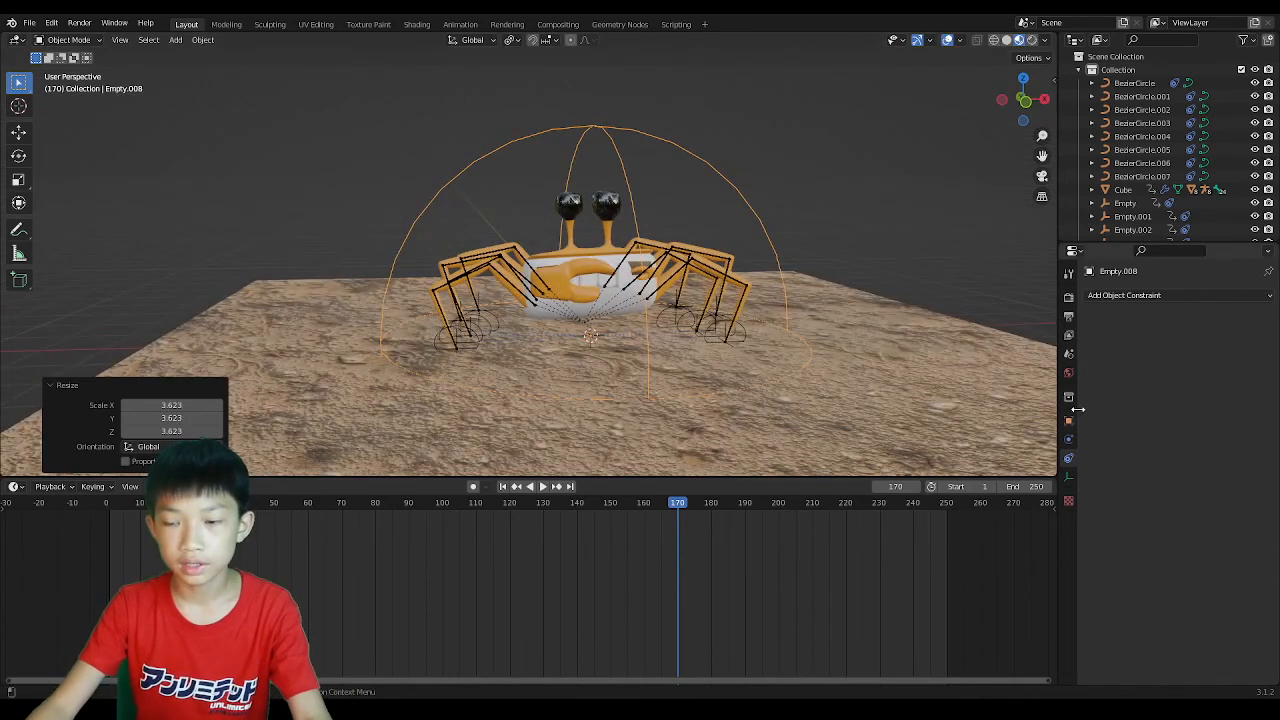
{"action": "left_click", "coordinate": [1118, 296]}
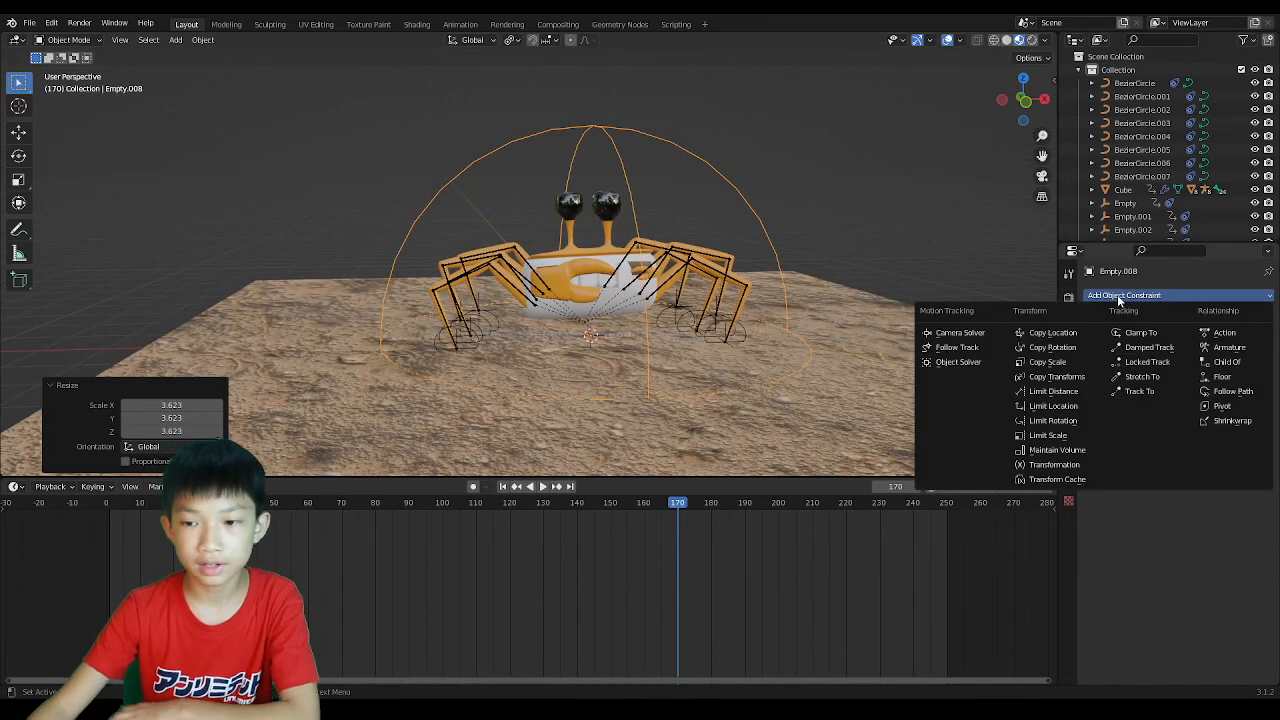
{"action": "left_click", "coordinate": [1039, 349]}
{"action": "scroll", "coordinate": [852, 376], "scroll_direction": "up", "scroll_amount": 2}
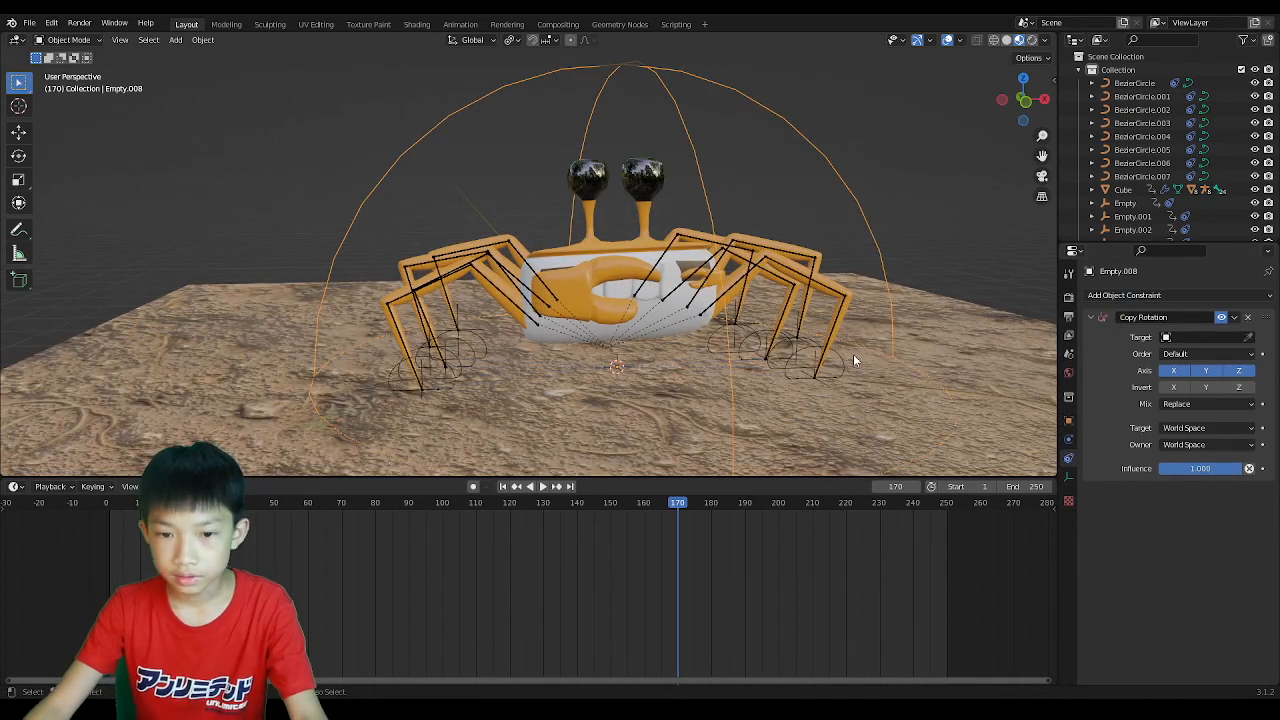
{"action": "key", "text": "ctrl+z"}
Set the sphere empty as the Copy Rotation constraint's target on the front leg control circle on the crab's small-claw side.
{"action": "left_click", "coordinate": [900, 118]}
{"action": "scroll", "coordinate": [880, 290], "scroll_direction": "down", "scroll_amount": 1}
{"action": "middle_click_drag", "start_coordinate": [876, 306], "coordinate": [826, 312]}
{"action": "scroll", "coordinate": [683, 279], "scroll_direction": "up", "scroll_amount": 3}
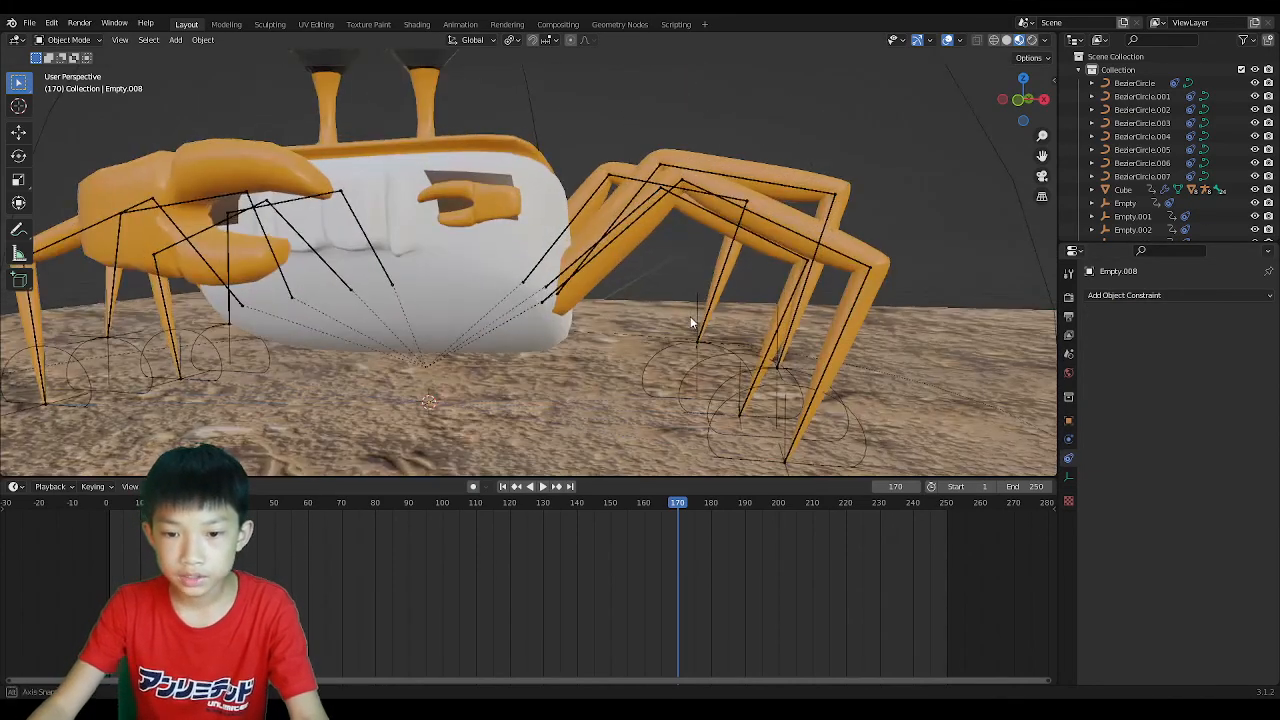
{"action": "middle_click_drag", "start_coordinate": [690, 316], "coordinate": [719, 390]}
{"action": "left_click", "coordinate": [757, 449]}
{"action": "scroll", "coordinate": [955, 371], "scroll_direction": "down", "scroll_amount": 4}
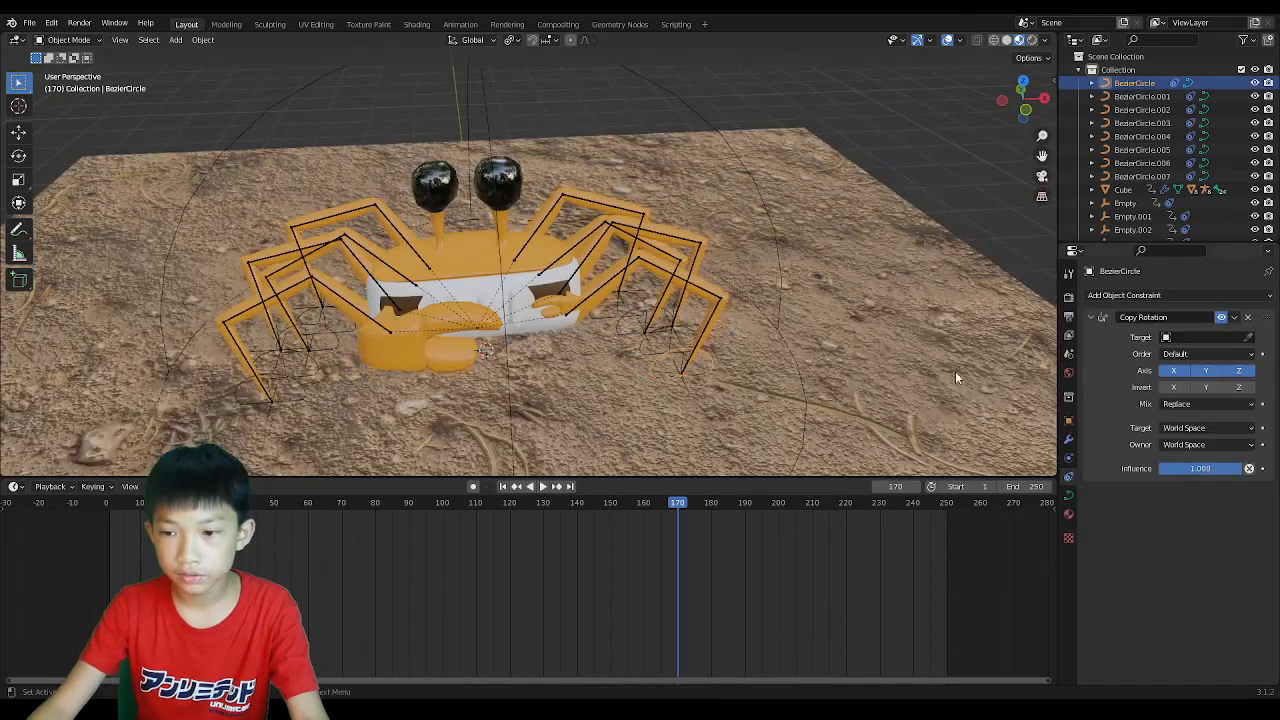
{"action": "scroll", "coordinate": [901, 362], "scroll_direction": "down", "scroll_amount": 2}
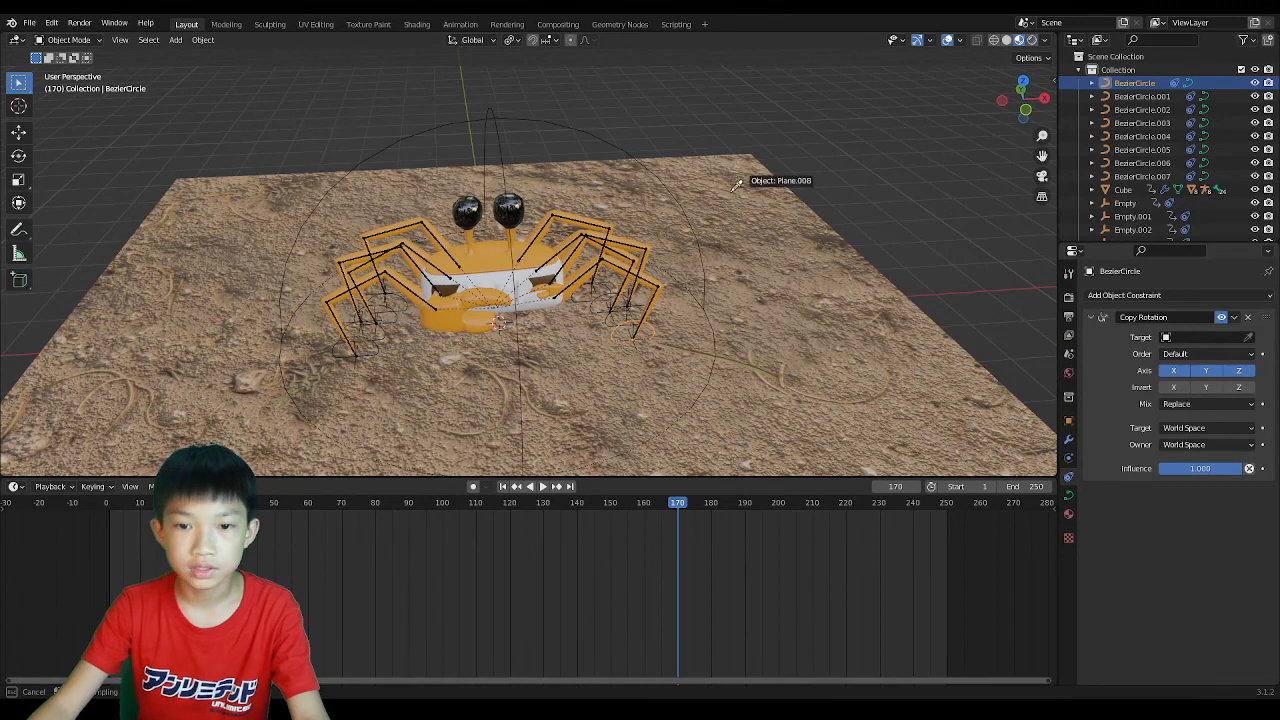
{"action": "left_click", "coordinate": [494, 118]}
{"action": "left_click", "coordinate": [618, 336]}
{"action": "scroll", "coordinate": [578, 336], "scroll_direction": "up", "scroll_amount": 2}
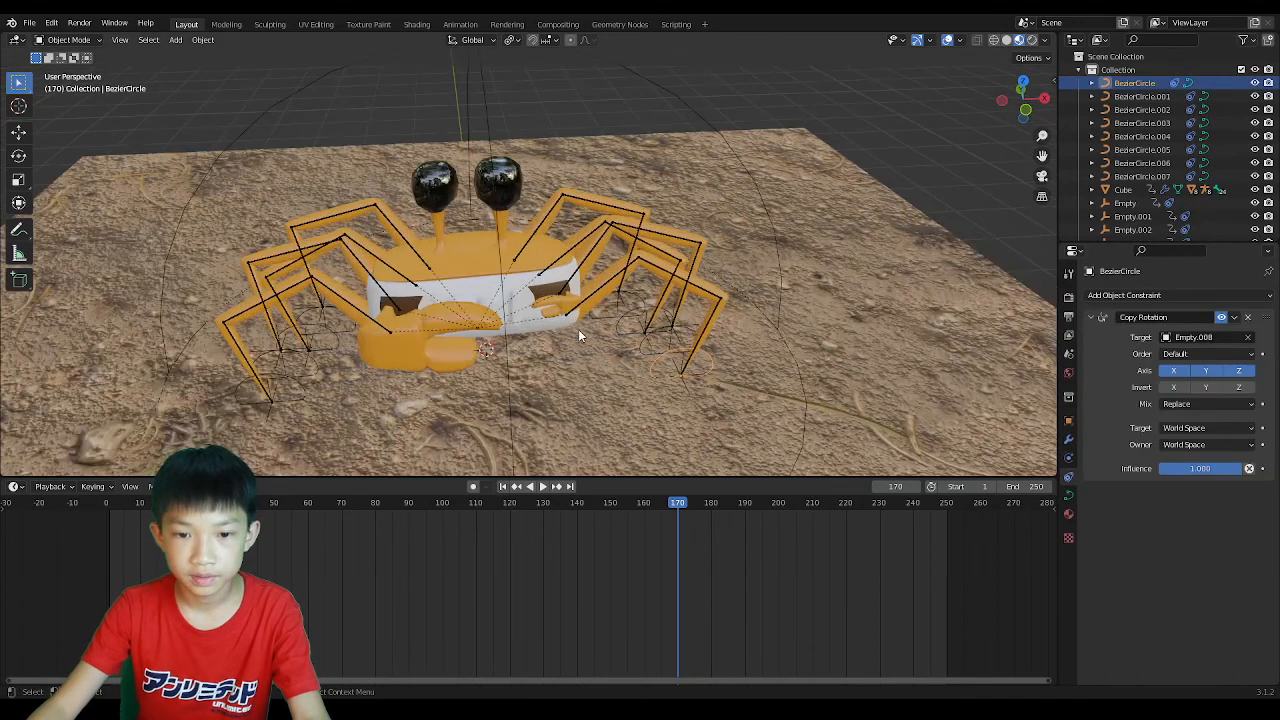
Select the other seven leg control circles on both sides, finishing with the circle that targets the sphere empty as the active object.
{"action": "middle_click_drag", "start_coordinate": [618, 298], "coordinate": [608, 293]}
{"action": "left_click", "coordinate": [600, 322]}
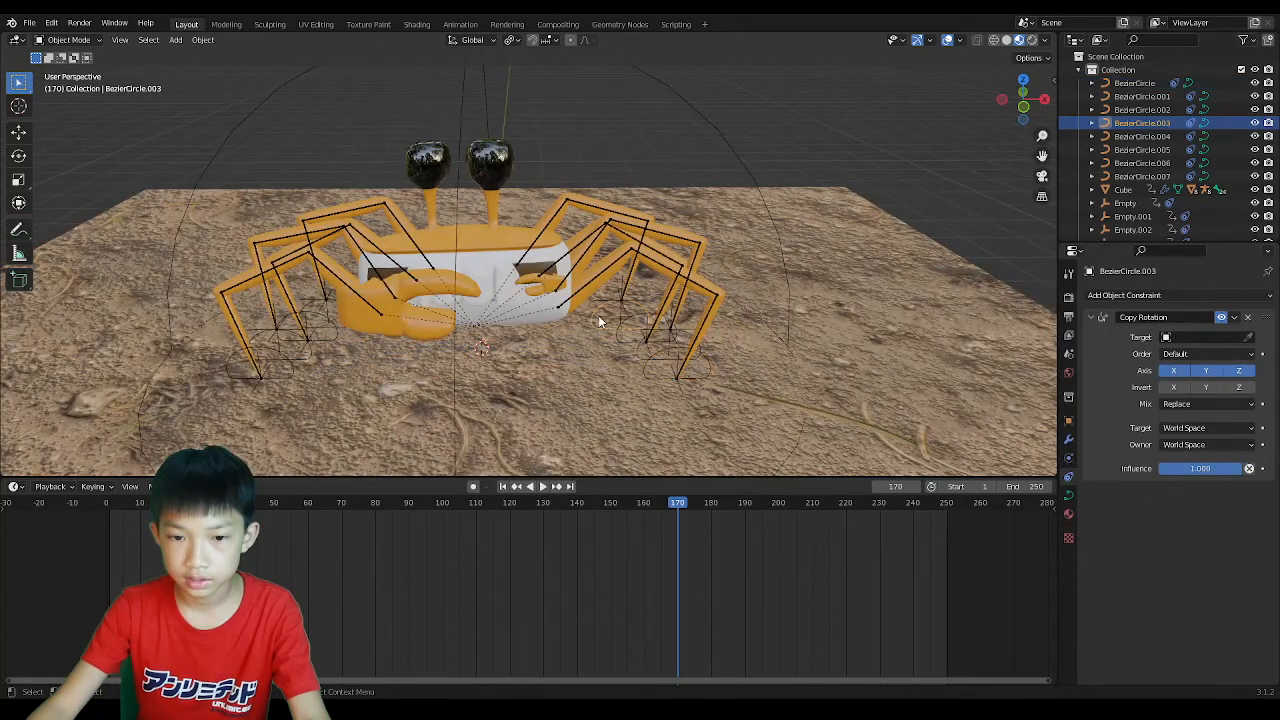
{"action": "left_click", "coordinate": [618, 340], "text": "shift"}
{"action": "left_click", "coordinate": [637, 348], "text": "shift"}
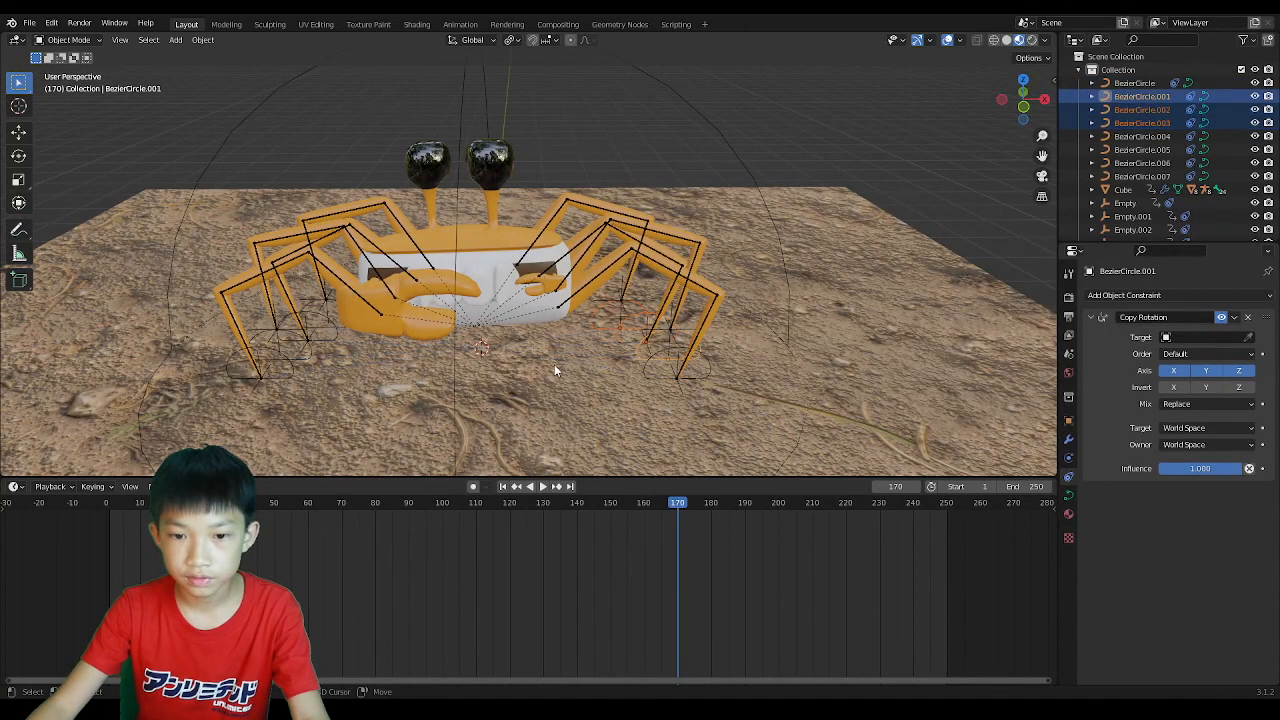
{"action": "middle_click_drag", "start_coordinate": [554, 364], "coordinate": [650, 352]}
{"action": "left_click", "coordinate": [431, 338], "text": "shift"}
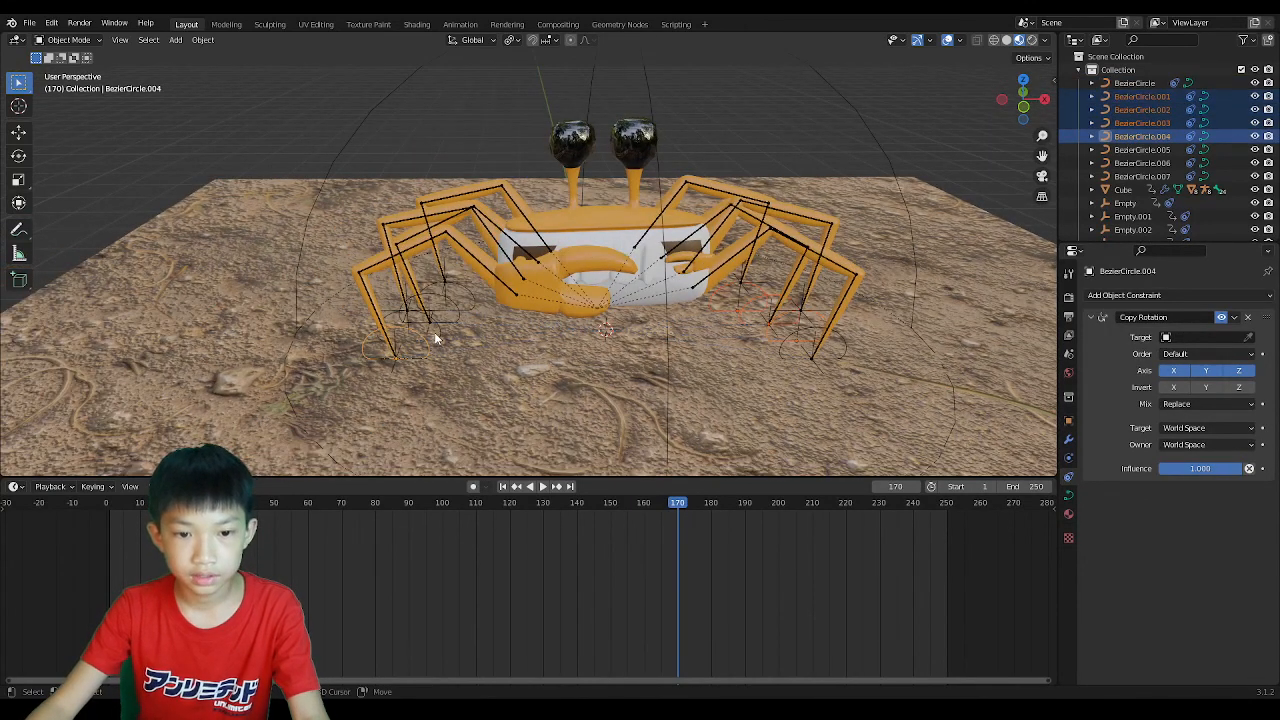
{"action": "left_click", "coordinate": [438, 330], "text": "shift"}
{"action": "left_click", "coordinate": [460, 305], "text": "shift"}
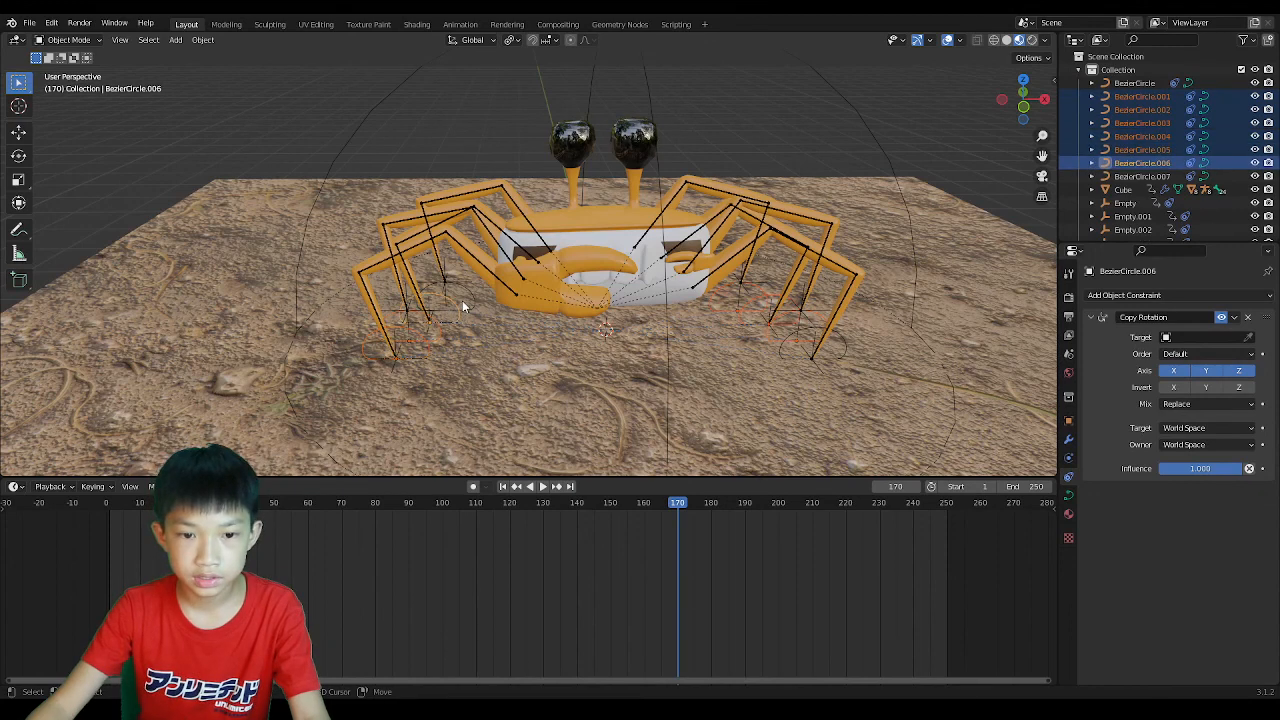
{"action": "left_click", "coordinate": [472, 292], "text": "shift"}
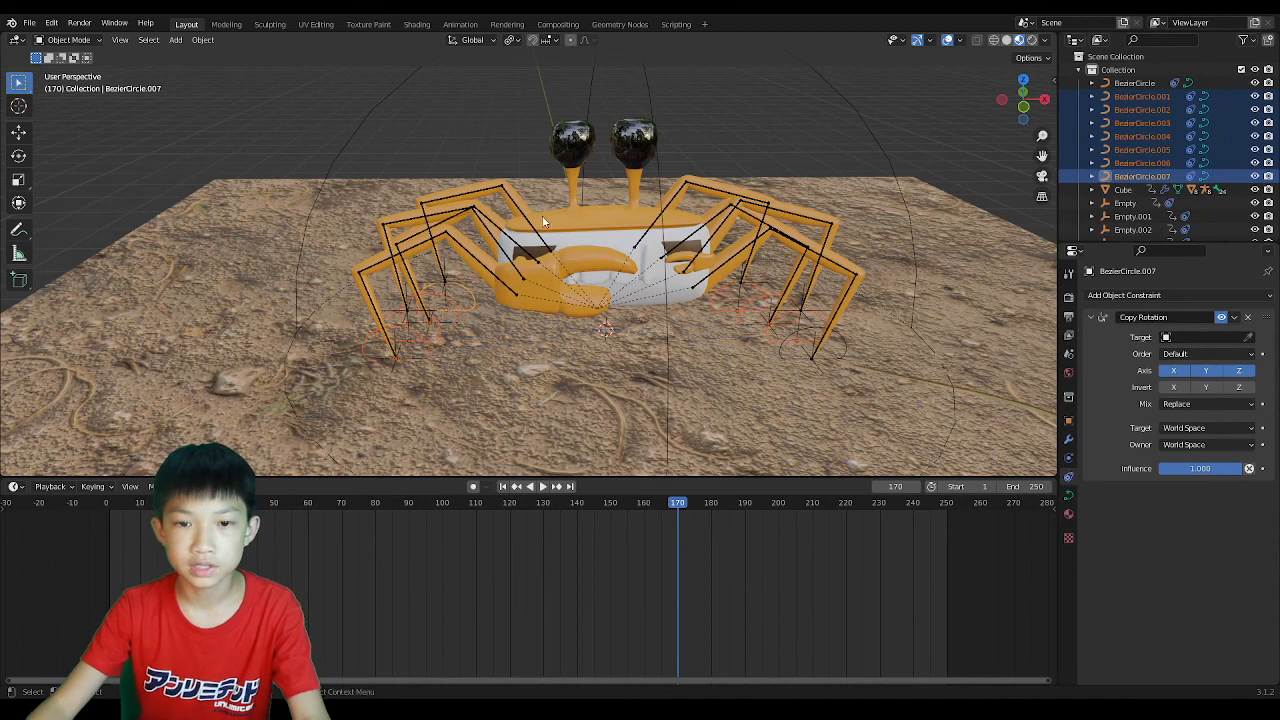
{"action": "left_click", "coordinate": [782, 351], "text": "shift"}
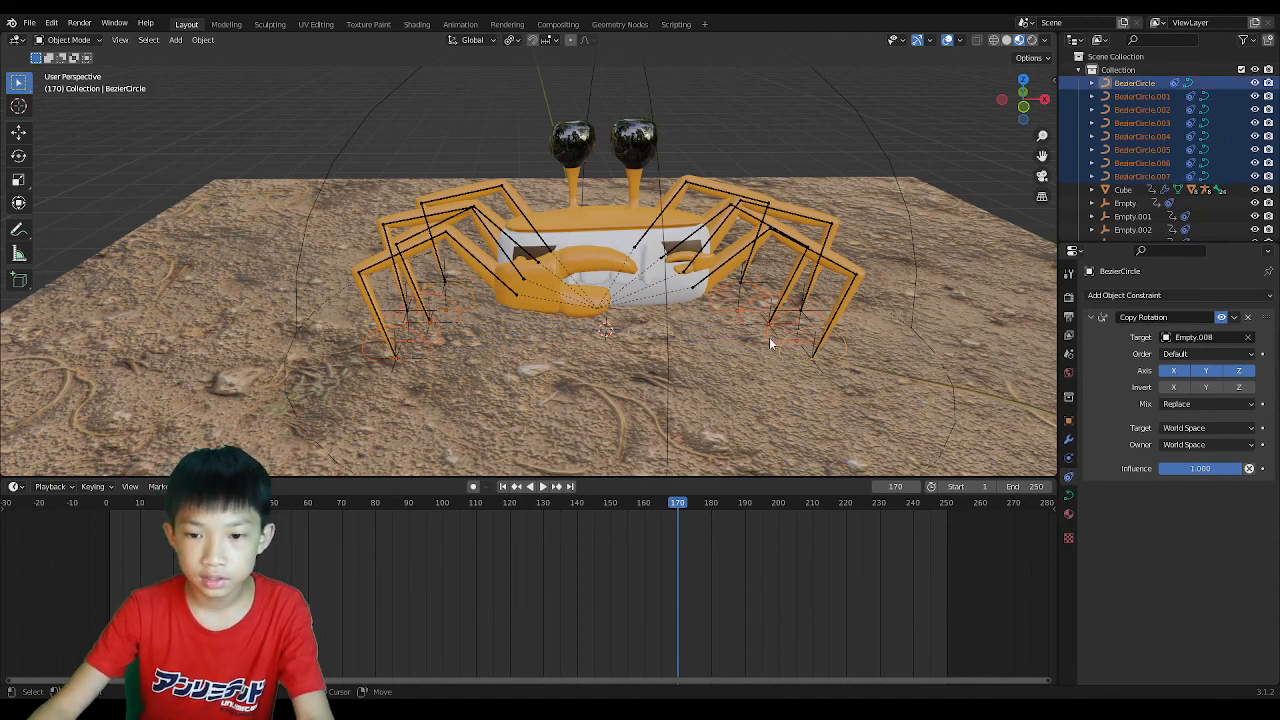
Copy the active circle's constraints to the other selected leg control circles.
{"action": "left_click", "coordinate": [203, 40]}
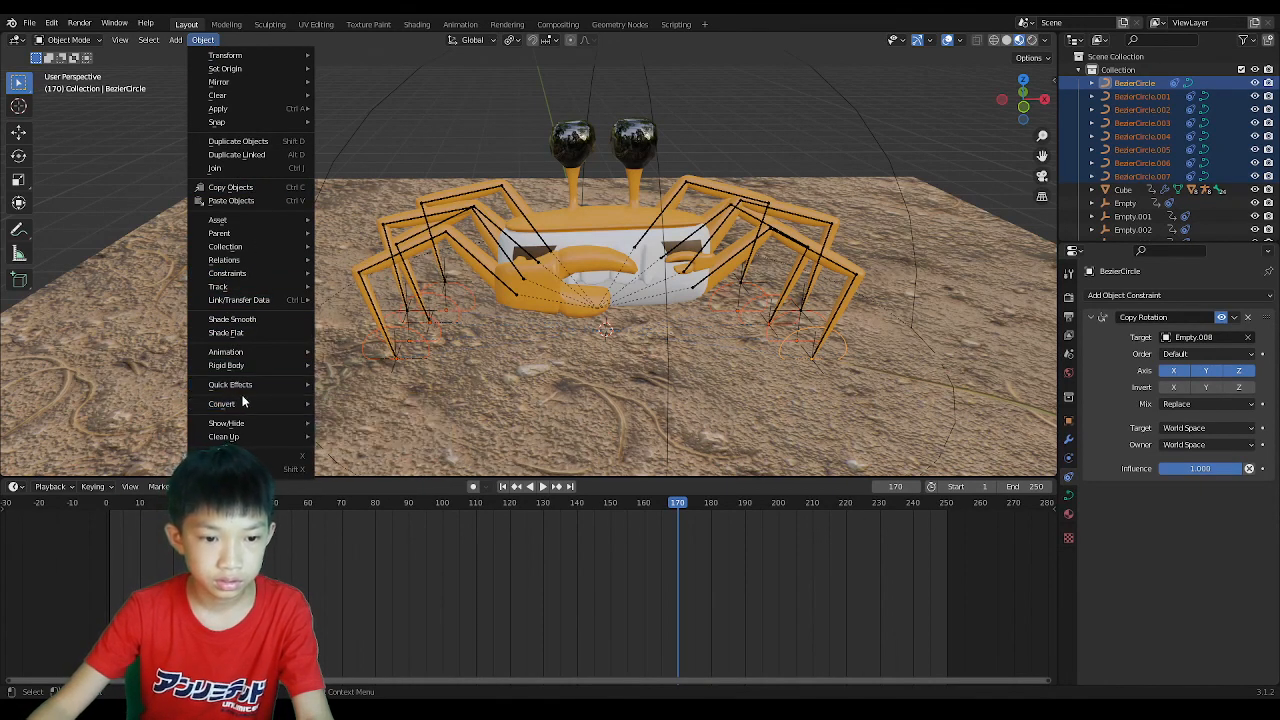
{"action": "mouse_move", "coordinate": [269, 273]}
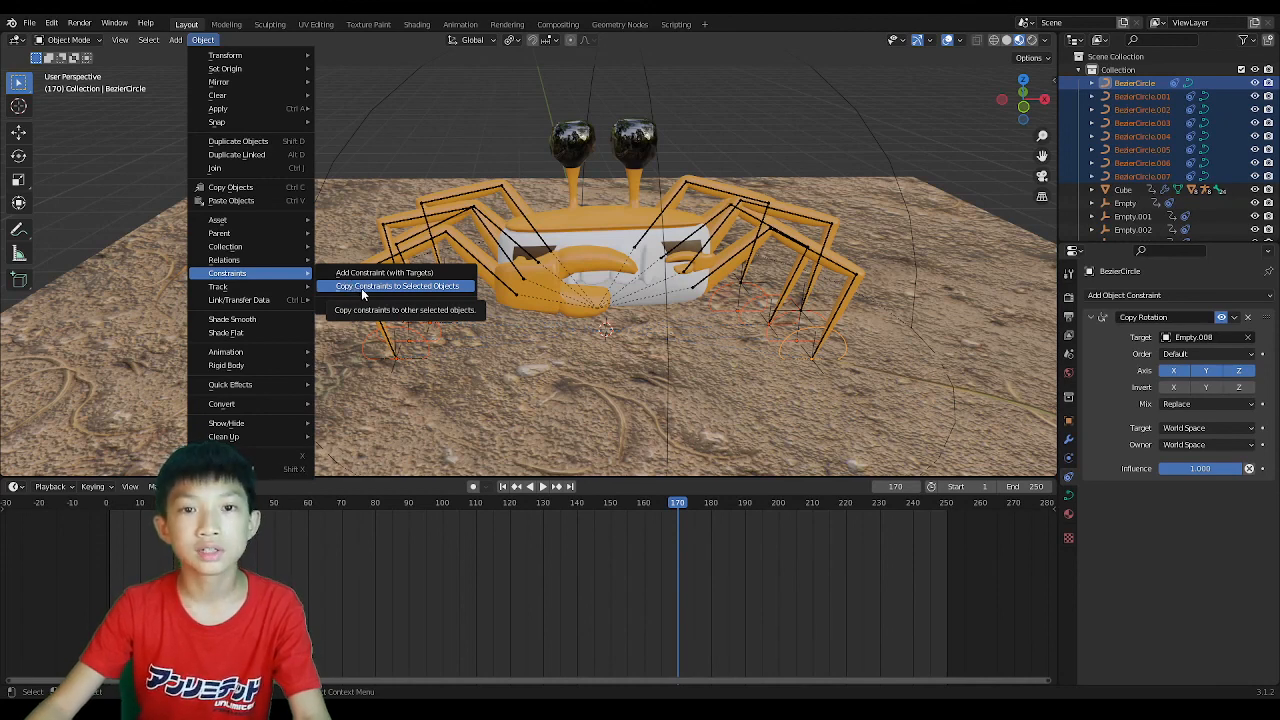
{"action": "left_click", "coordinate": [361, 288]}
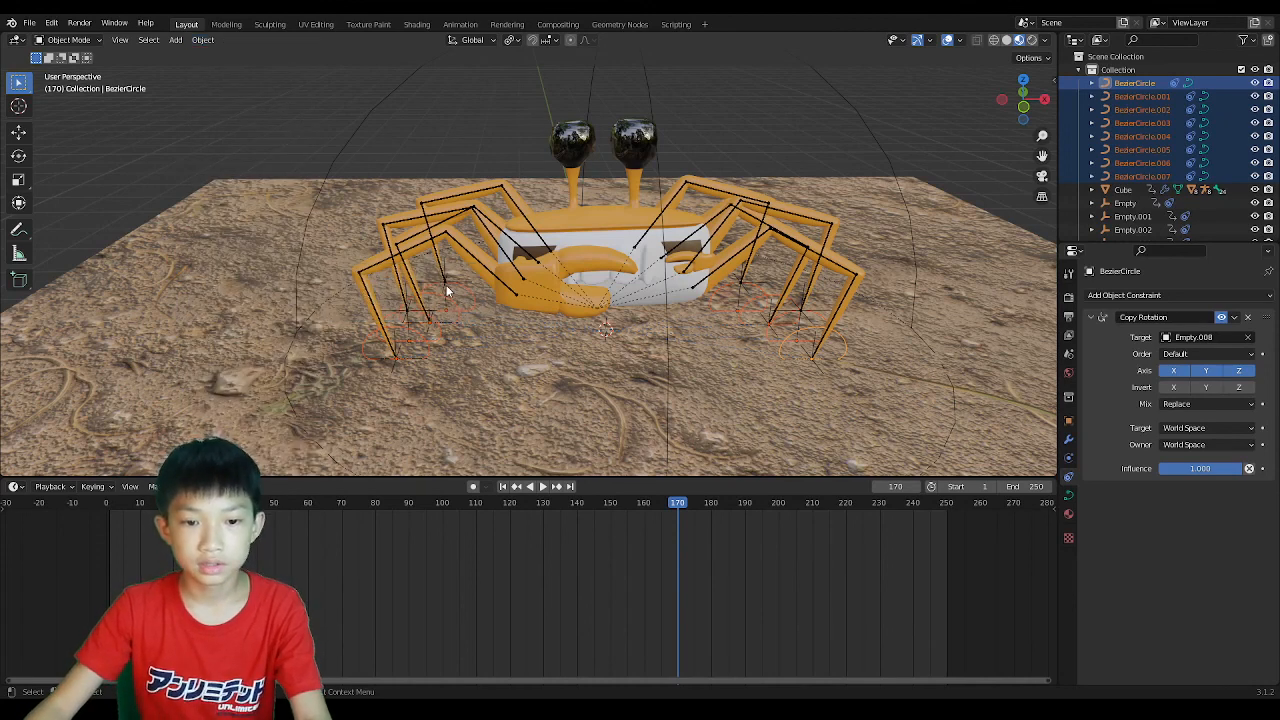
Try rotating the sphere empty around global Z to test its control of the leg circles, and cancel the rotation.
{"action": "scroll", "coordinate": [544, 264], "scroll_direction": "down", "scroll_amount": 2}
{"action": "scroll", "coordinate": [612, 128], "scroll_direction": "down", "scroll_amount": 2}
{"action": "left_click", "coordinate": [633, 146]}
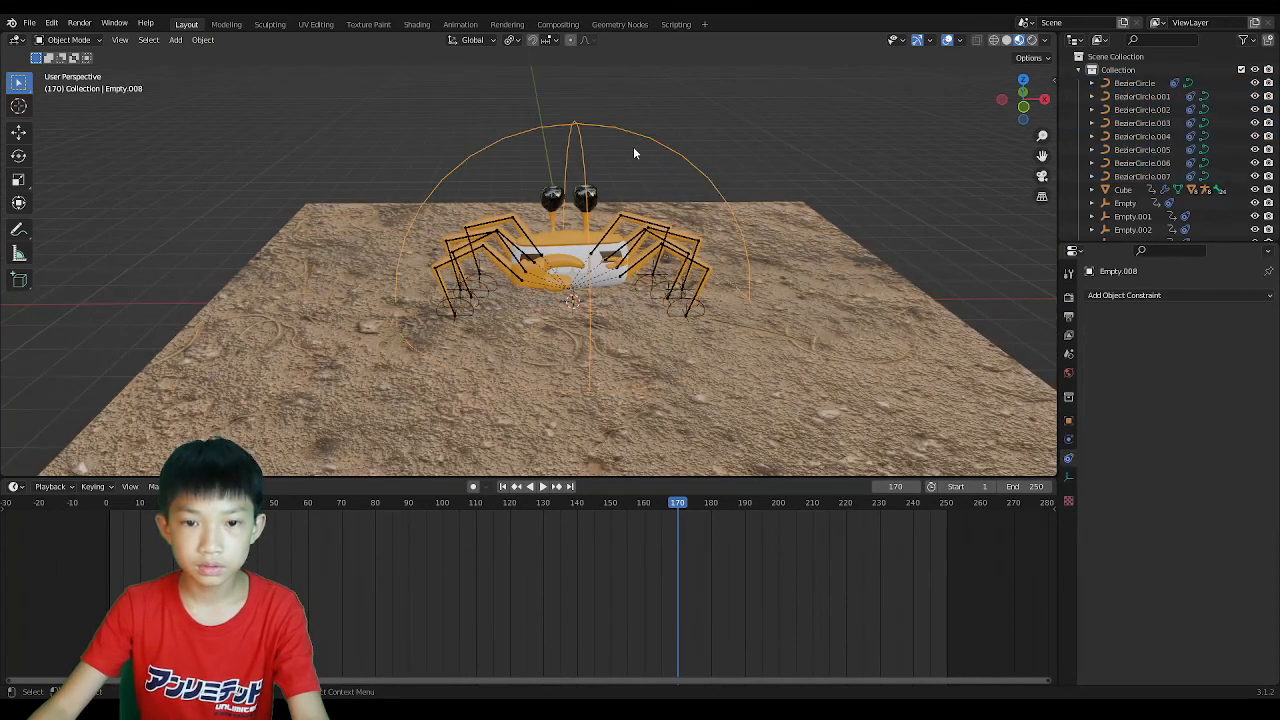
{"action": "key", "text": "r"}
{"action": "key", "text": "z"}
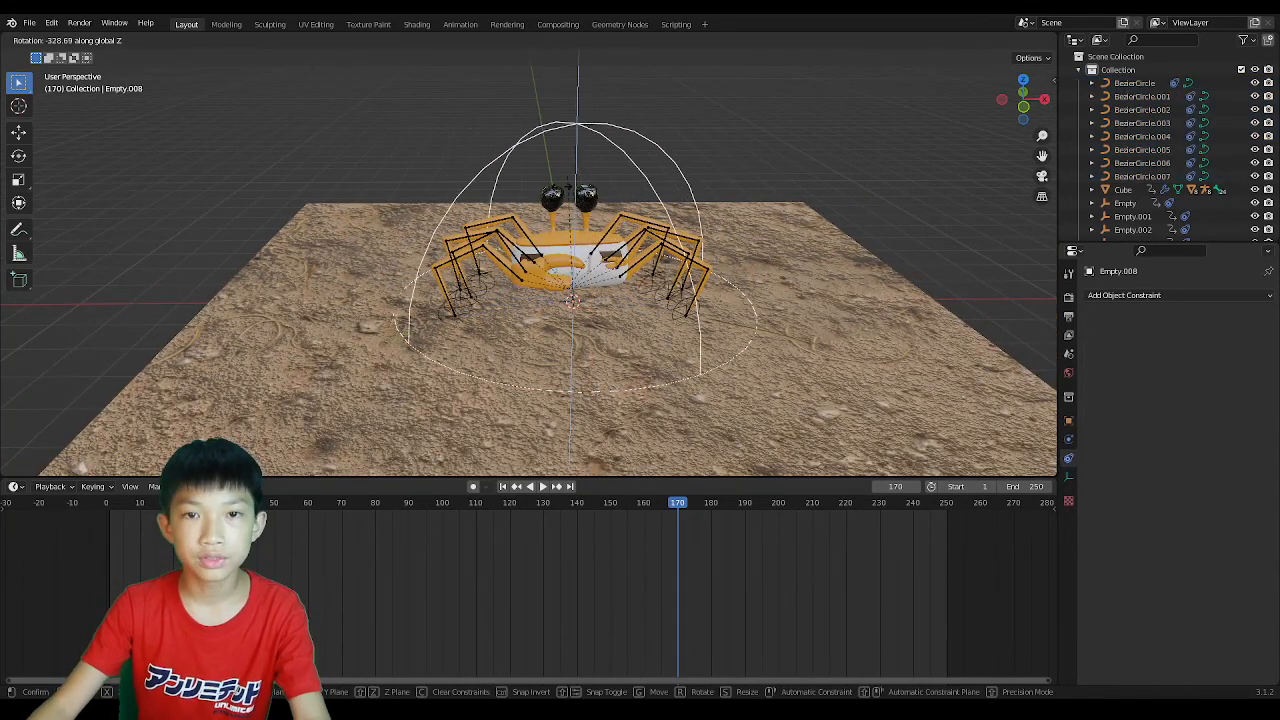
{"action": "right_click", "coordinate": [669, 290]}
Try moving the crab's body on its own, cancel the move and deselect the body.
{"action": "mouse_move", "coordinate": [571, 307]}
{"action": "middle_mouse_down"}
{"action": "mouse_move", "coordinate": [614, 307]}
{"action": "mouse_move", "coordinate": [573, 288]}
{"action": "mouse_move", "coordinate": [584, 320]}
{"action": "middle_mouse_up"}
{"action": "scroll", "coordinate": [617, 268], "scroll_direction": "up", "scroll_amount": 2}
{"action": "scroll", "coordinate": [617, 268], "scroll_direction": "down", "scroll_amount": 1}
{"action": "scroll", "coordinate": [584, 320], "scroll_direction": "down", "scroll_amount": 3}
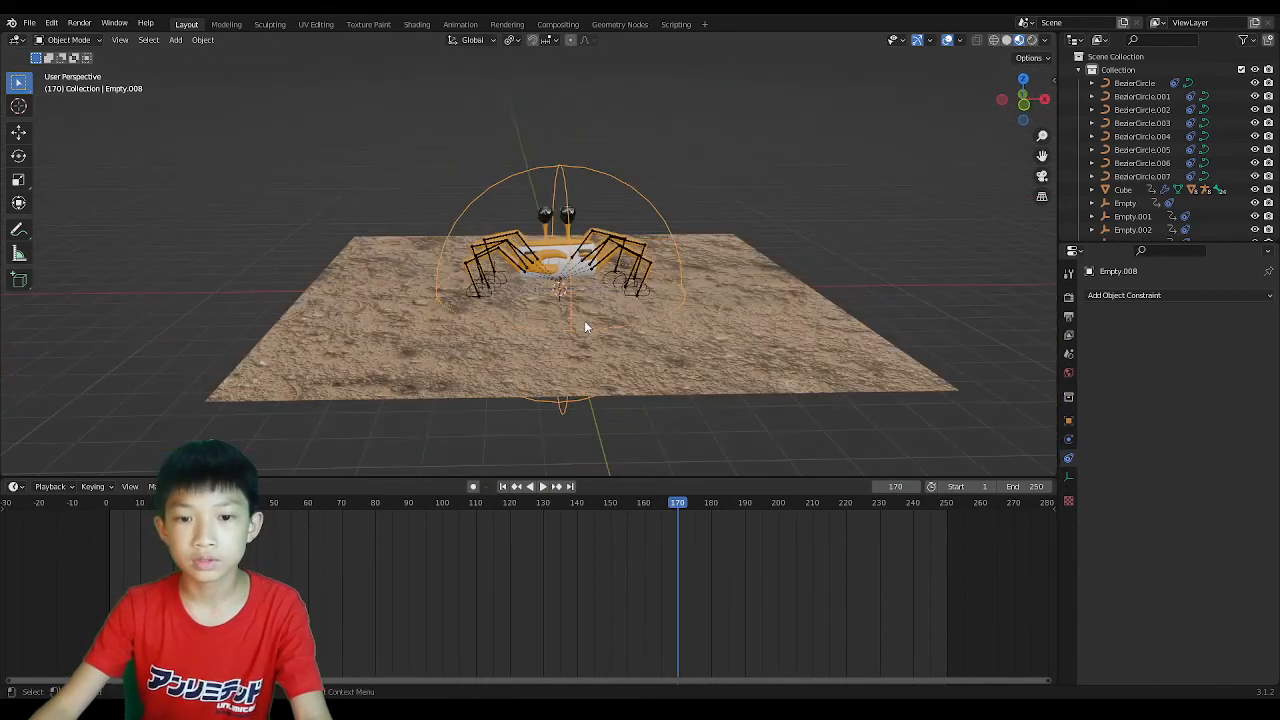
{"action": "left_click", "coordinate": [553, 254]}
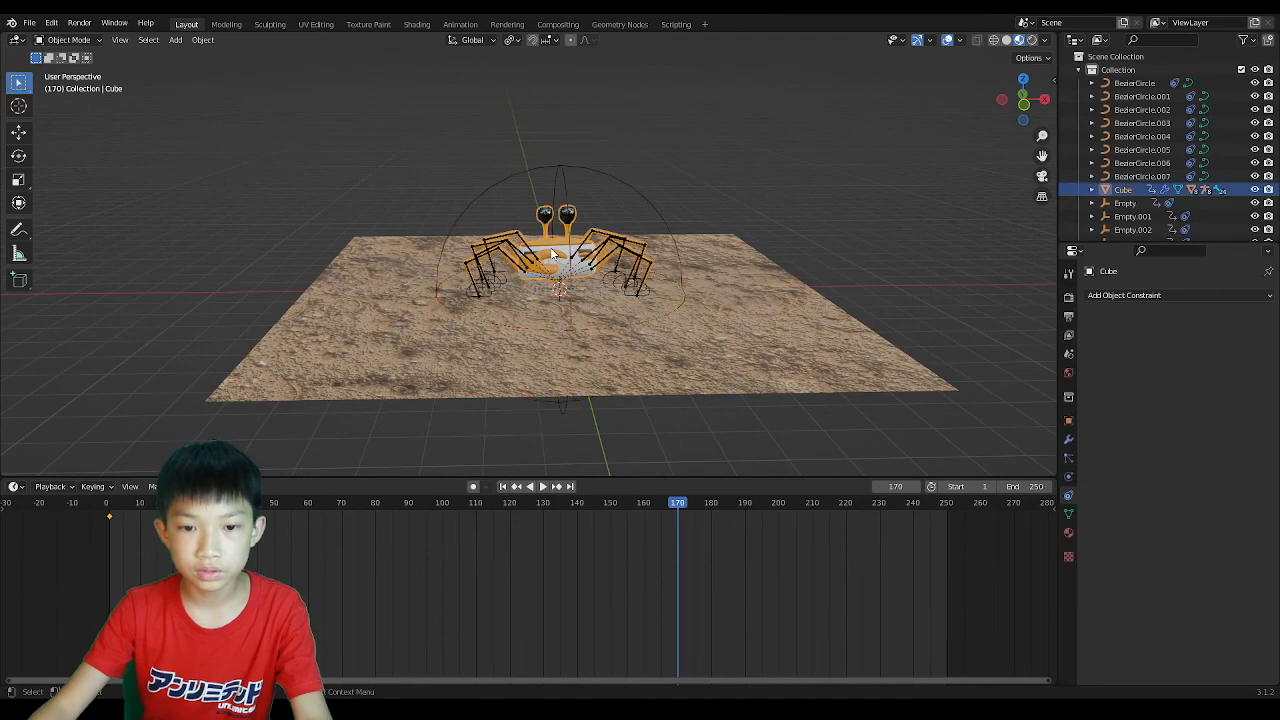
{"action": "key", "text": "g"}
{"action": "key", "text": "Escape"}
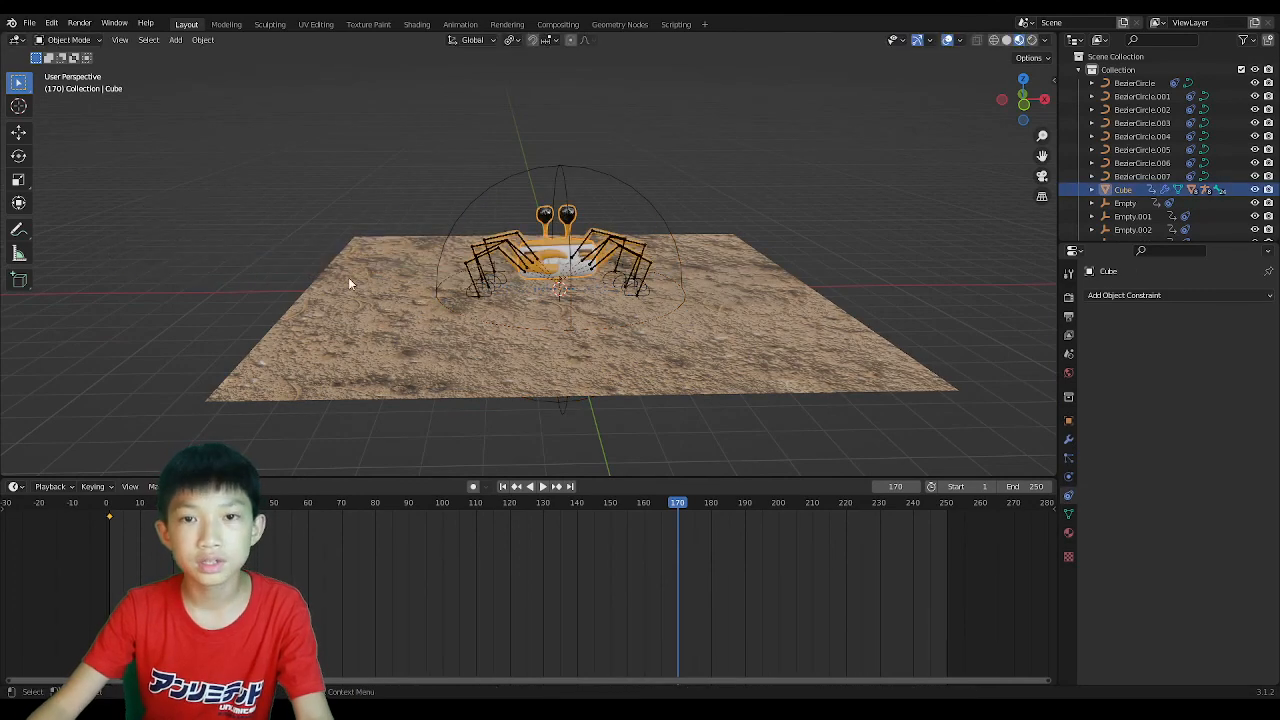
{"action": "left_click", "coordinate": [896, 248]}
Select all eight leg control circles on both sides of the crab, leaving the ground plane out.
{"action": "scroll", "coordinate": [750, 296], "scroll_direction": "up", "scroll_amount": 8}
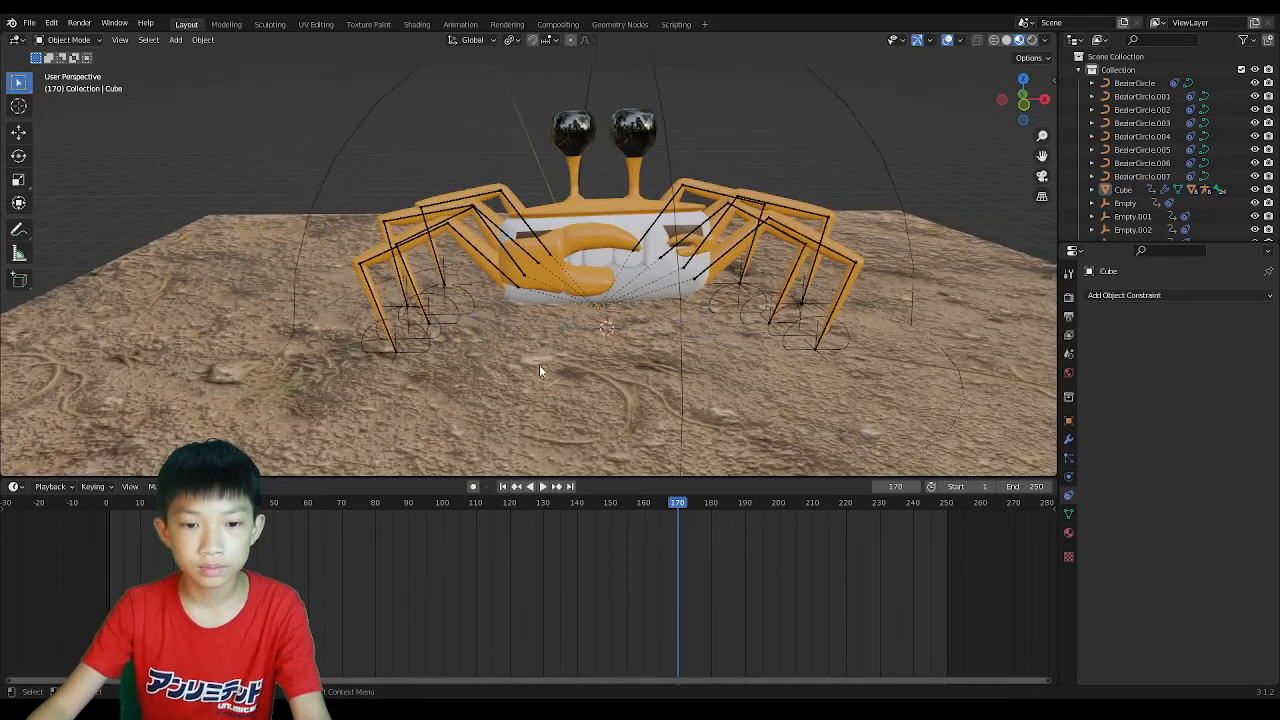
{"action": "left_click", "coordinate": [377, 380]}
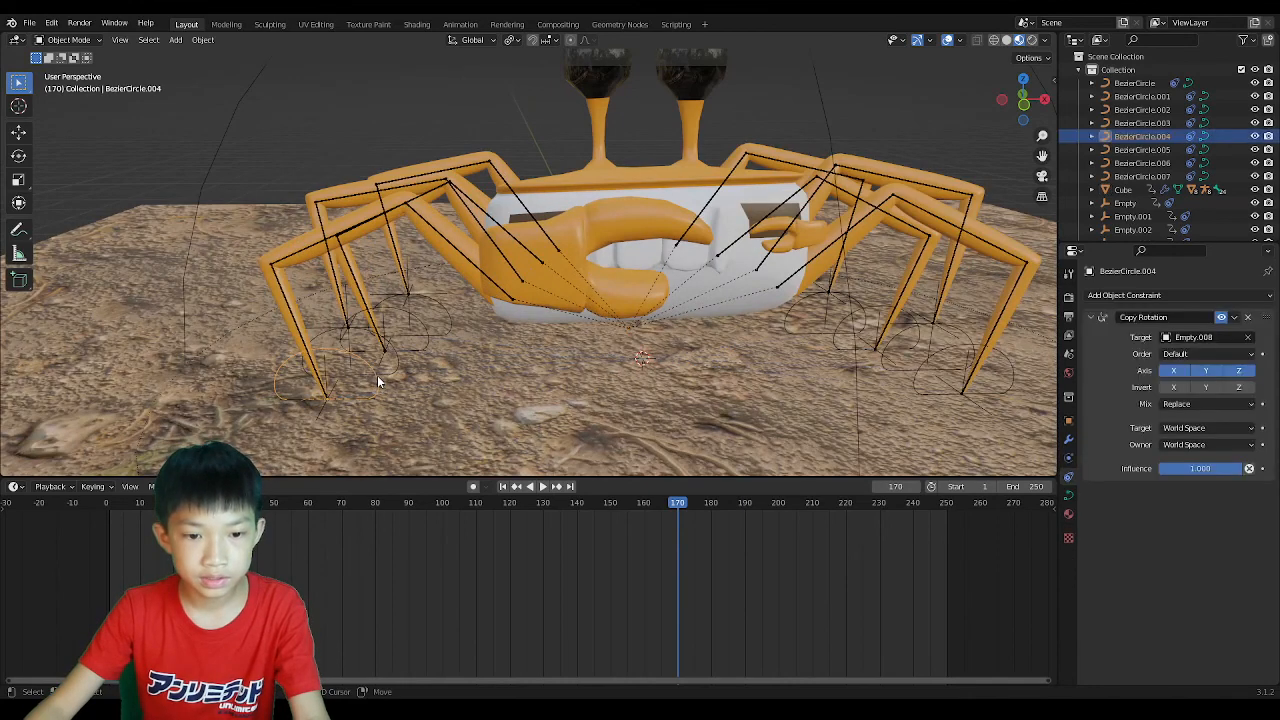
{"action": "left_click", "coordinate": [404, 352], "text": "shift"}
{"action": "left_click", "coordinate": [424, 320], "text": "shift"}
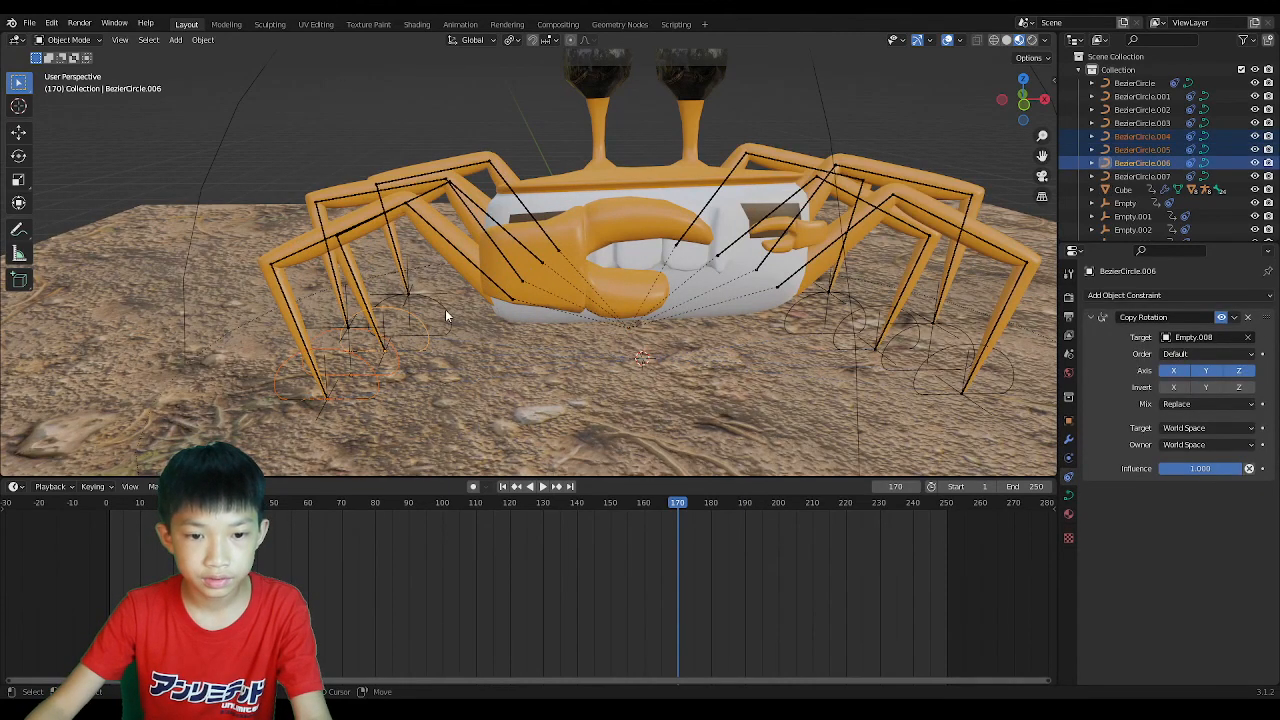
{"action": "left_click", "coordinate": [450, 309], "text": "shift"}
{"action": "middle_click_drag", "start_coordinate": [450, 309], "coordinate": [697, 318]}
{"action": "left_click", "coordinate": [685, 286], "text": "shift"}
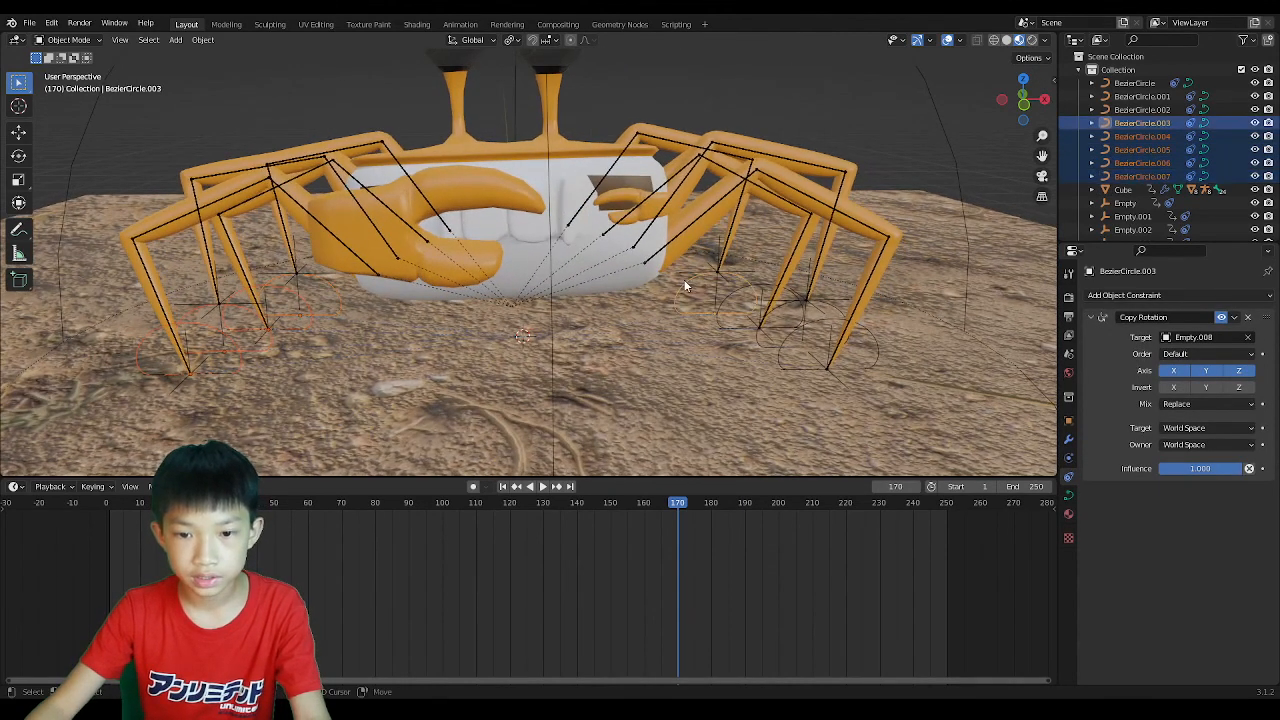
{"action": "left_click", "coordinate": [758, 320], "text": "shift"}
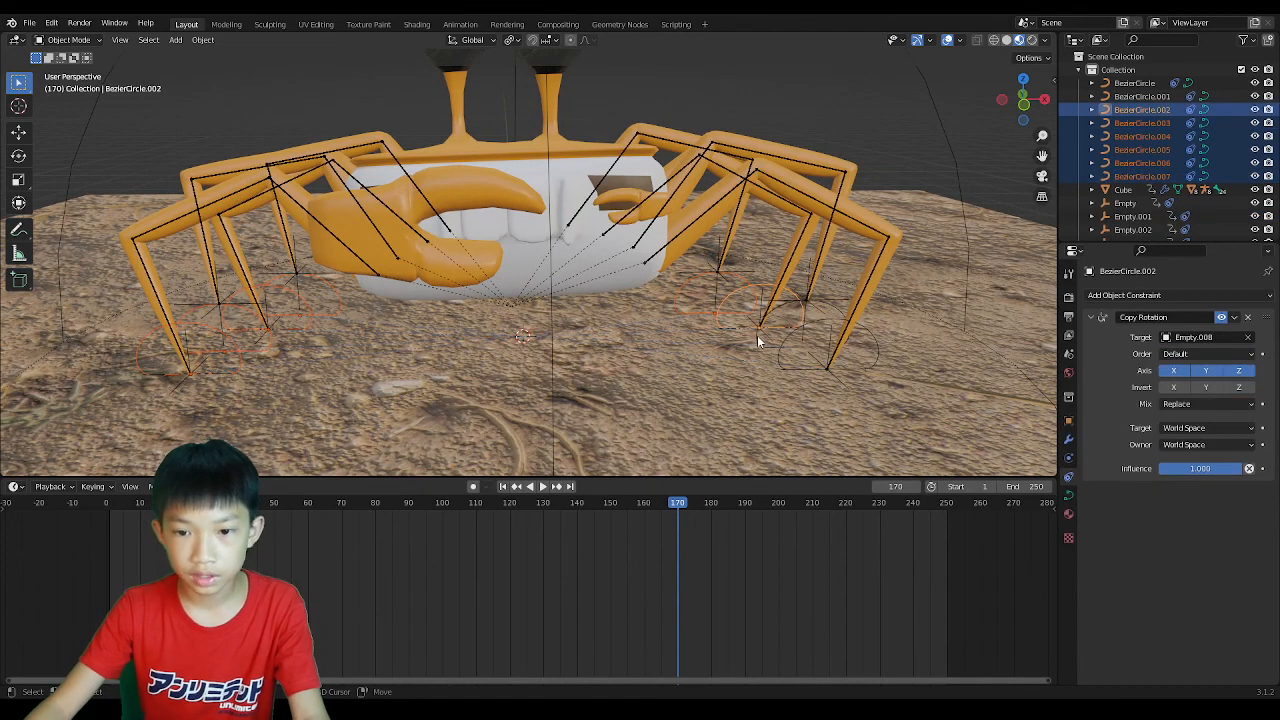
{"action": "left_click", "coordinate": [789, 351], "text": "shift"}
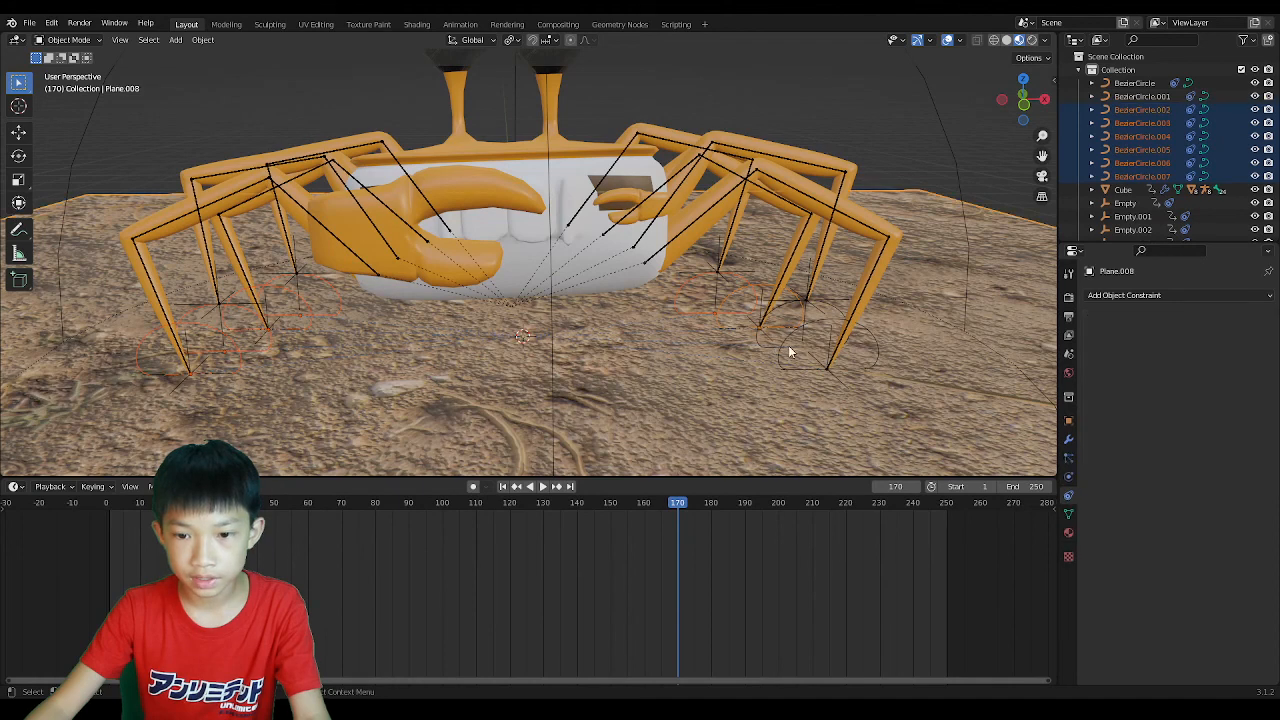
{"action": "left_click", "coordinate": [798, 327], "text": "shift"}
{"action": "left_click", "coordinate": [820, 320], "text": "shift"}
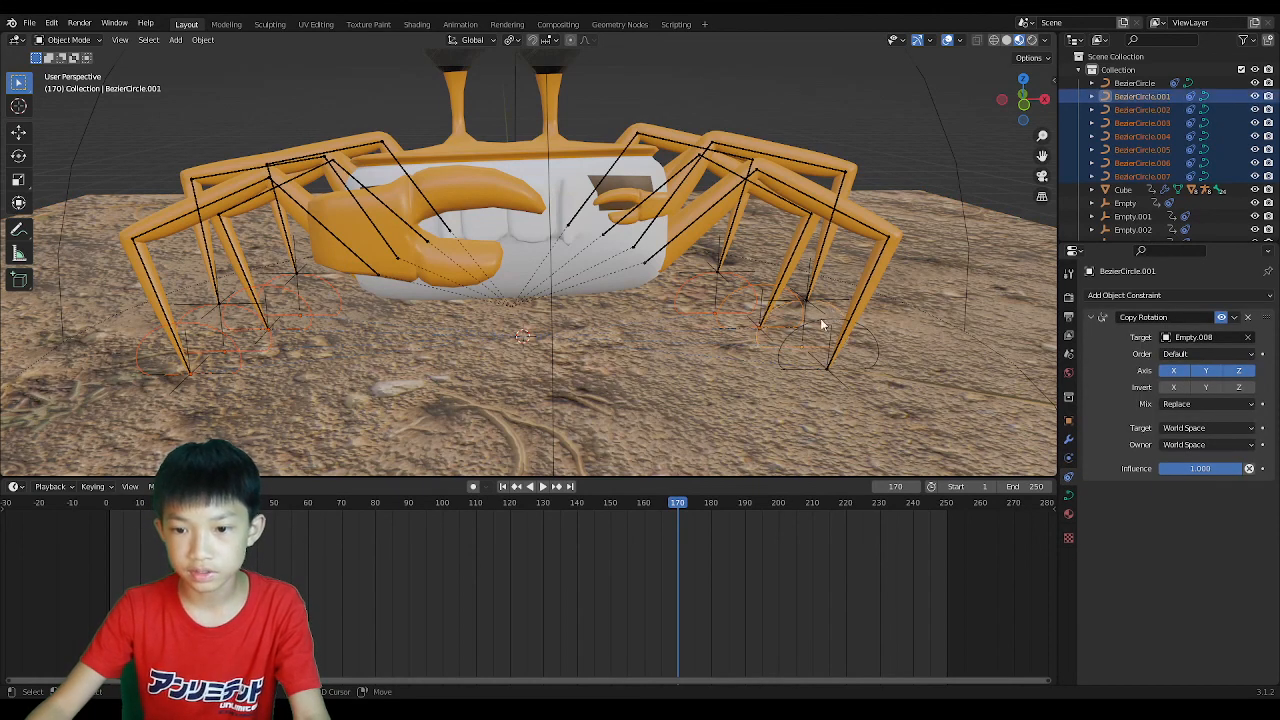
{"action": "left_click", "coordinate": [783, 344], "text": "shift"}
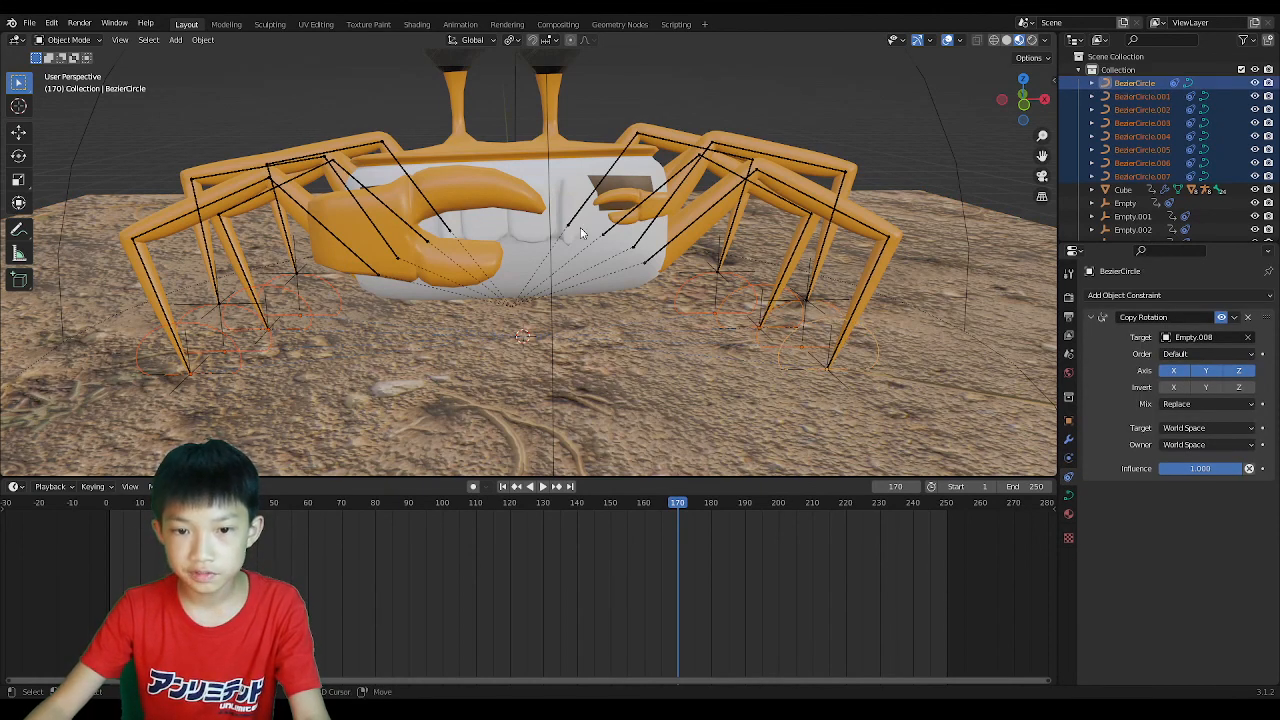
Add the crab's body and the sphere empty to the selection, try moving everything along global X, cancel the move and deselect all.
{"action": "left_click", "coordinate": [504, 183], "text": "shift"}
{"action": "scroll", "coordinate": [504, 183], "scroll_direction": "down", "scroll_amount": 6}
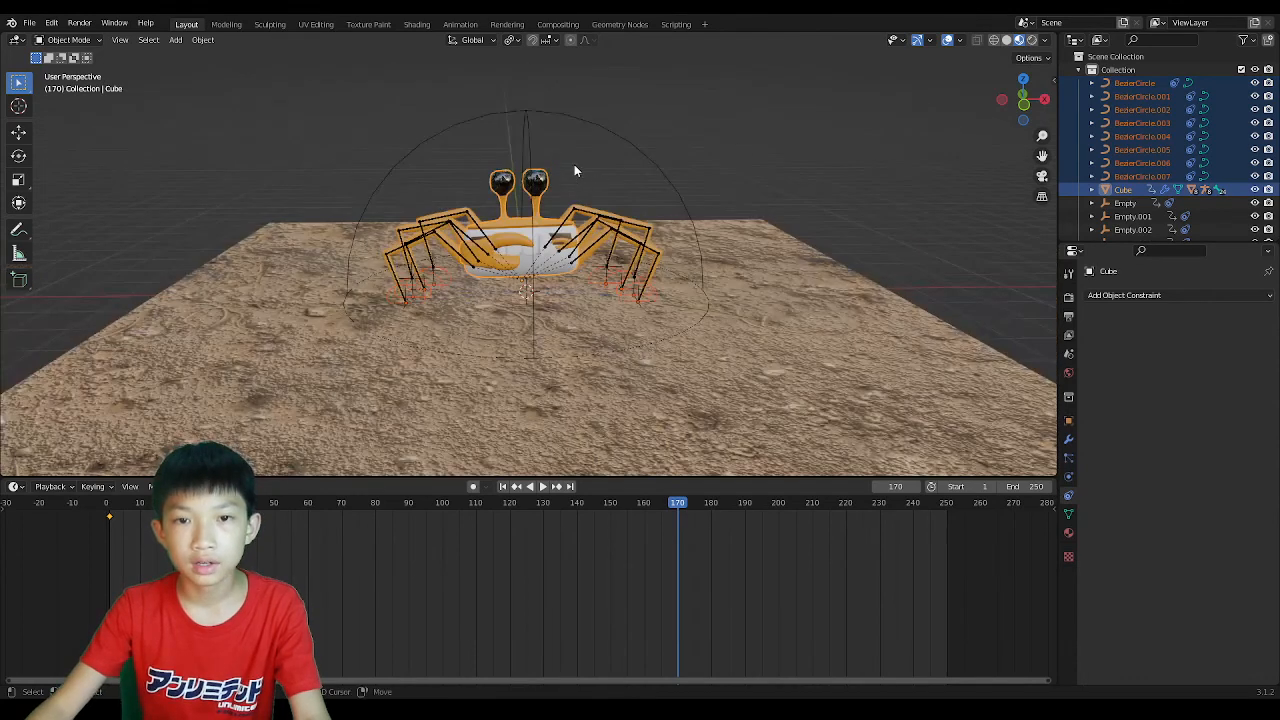
{"action": "left_click", "coordinate": [573, 115], "text": "shift"}
{"action": "key", "text": "g"}
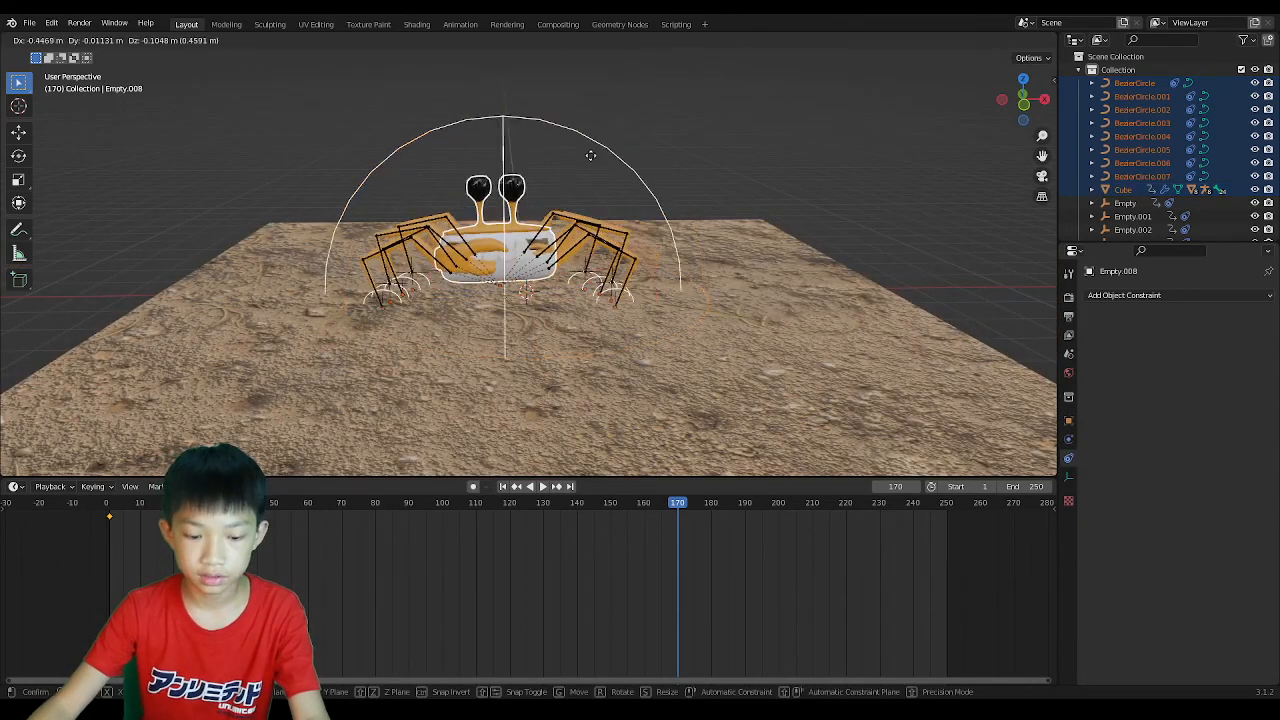
{"action": "key", "text": "x"}
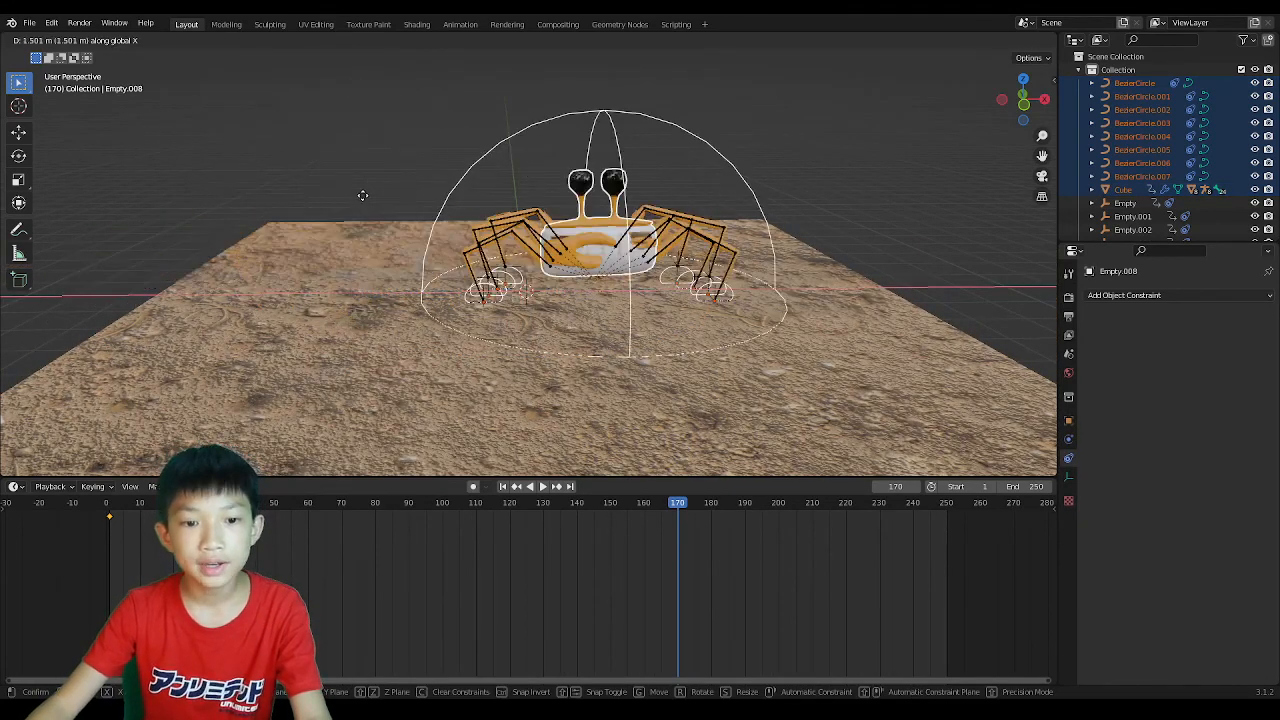
{"action": "right_click", "coordinate": [640, 255]}
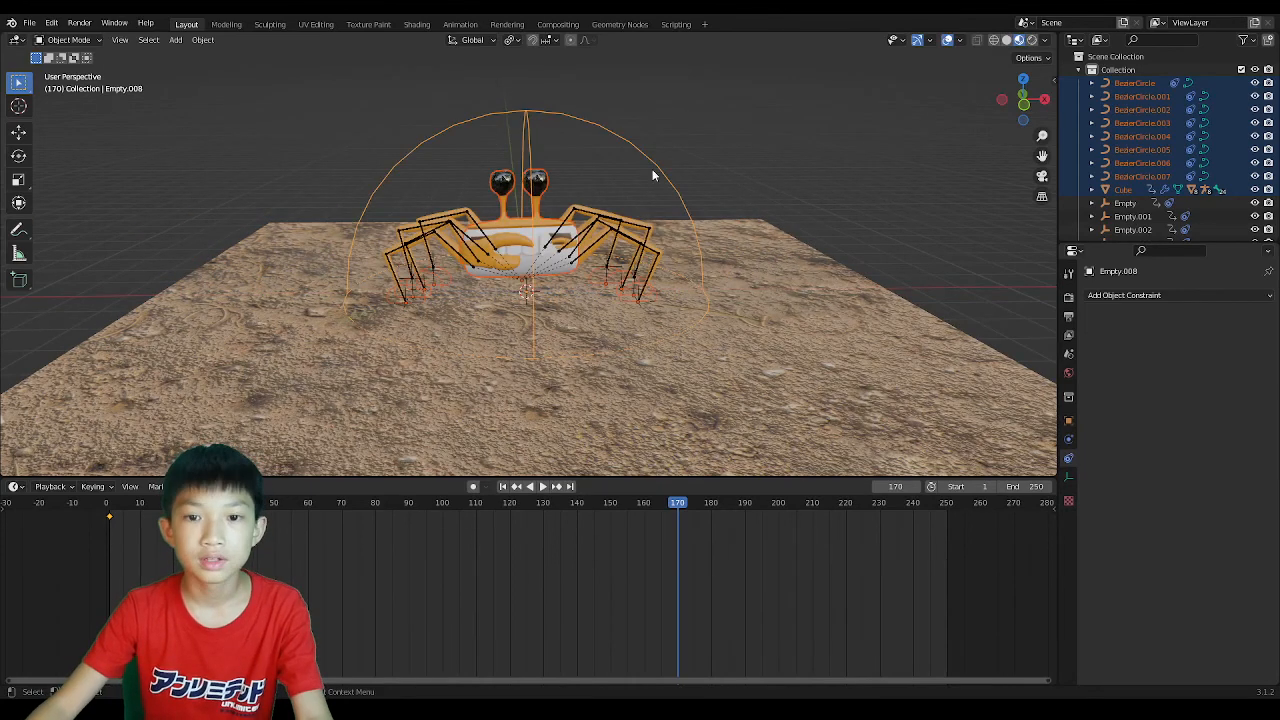
{"action": "left_click", "coordinate": [688, 173]}
{"action": "scroll", "coordinate": [677, 166], "scroll_direction": "up", "scroll_amount": 2}
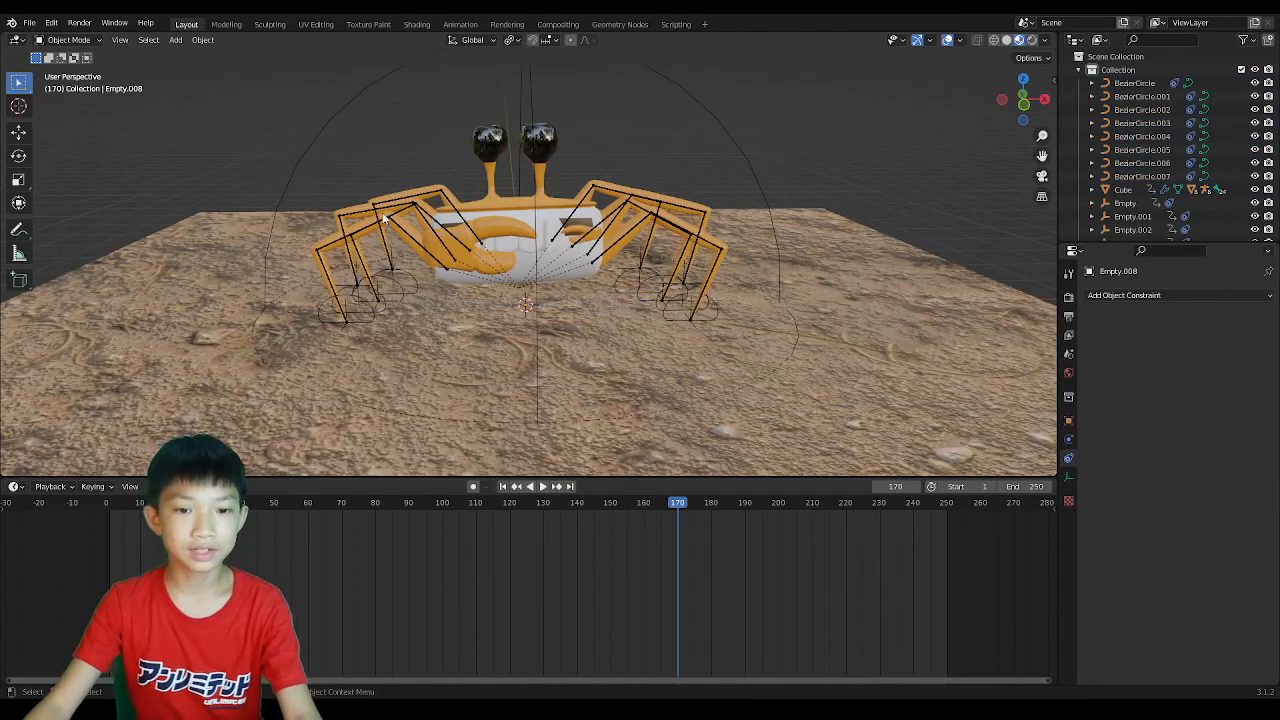
{"action": "scroll", "coordinate": [547, 82], "scroll_direction": "down", "scroll_amount": 4}
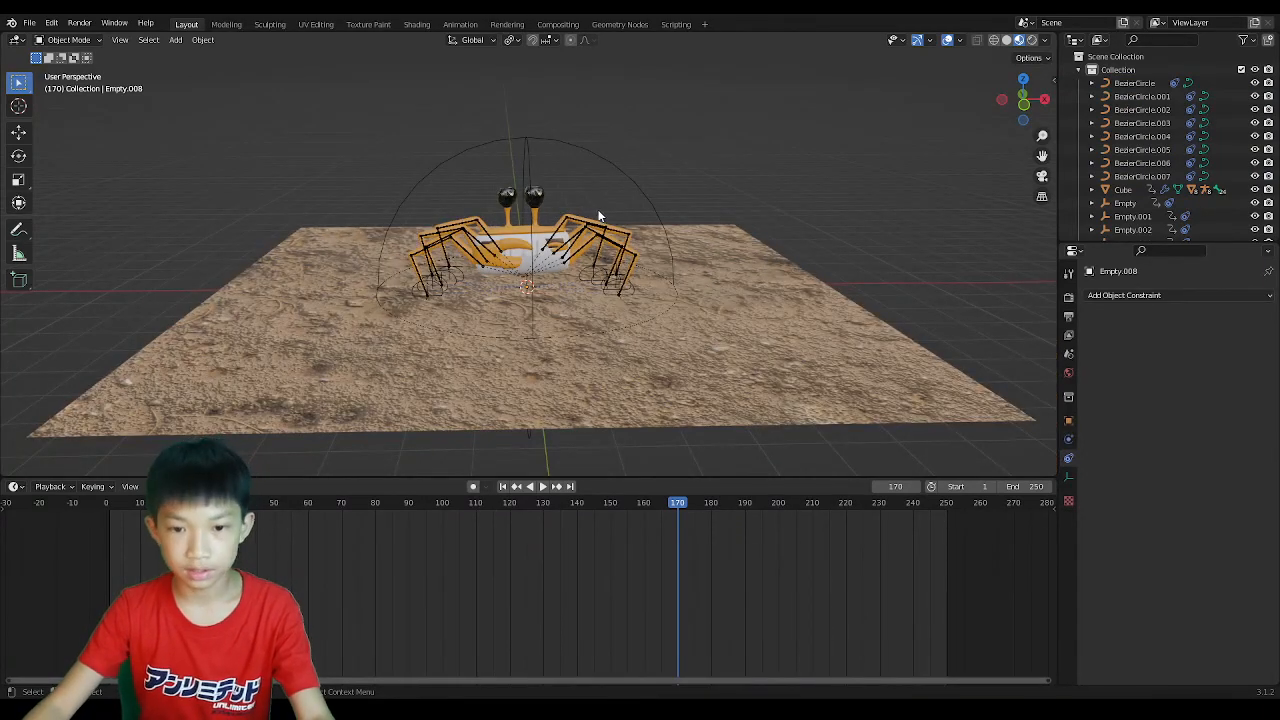
Add a cube empty at the world origin and scale it by about 3.73 so that it surrounds the crab.
{"action": "key", "text": "shift+a"}
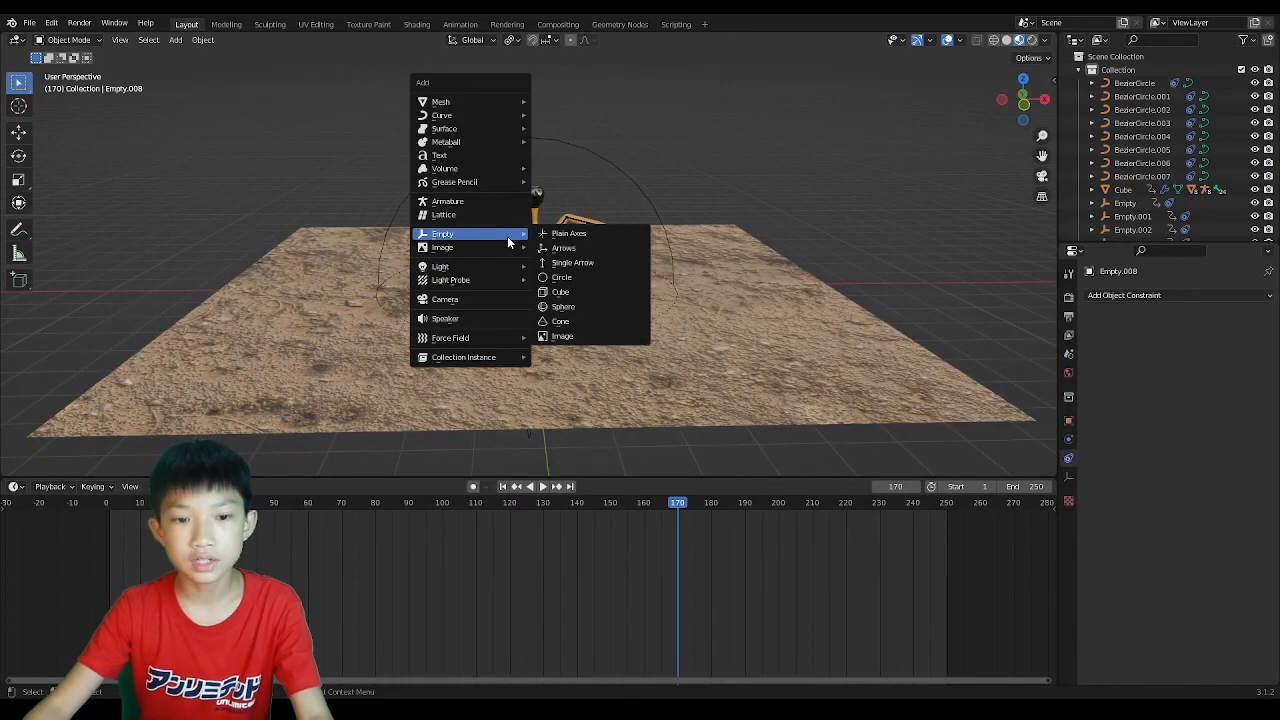
{"action": "left_click", "coordinate": [565, 292]}
{"action": "key", "text": "s"}
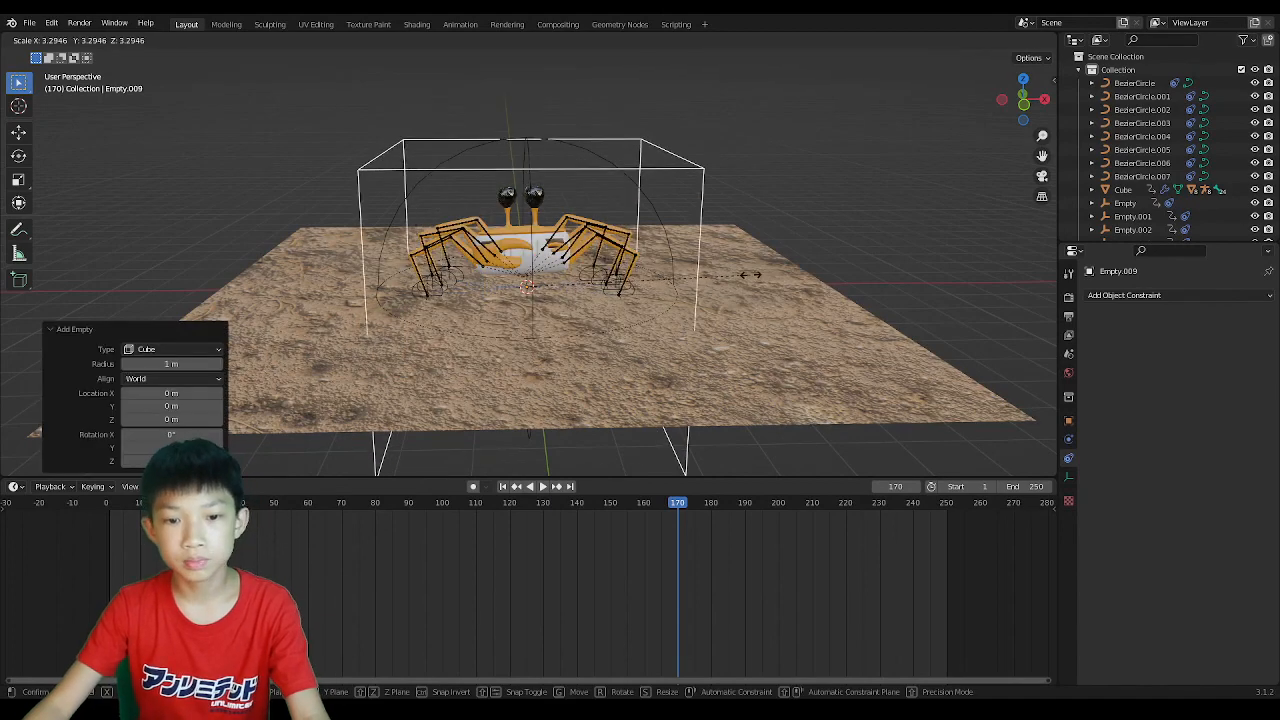
{"action": "left_click", "coordinate": [781, 280]}
{"action": "key", "text": "g"}
{"action": "key", "text": "s"}
{"action": "key", "text": "z"}
{"action": "right_click", "coordinate": [790, 242]}
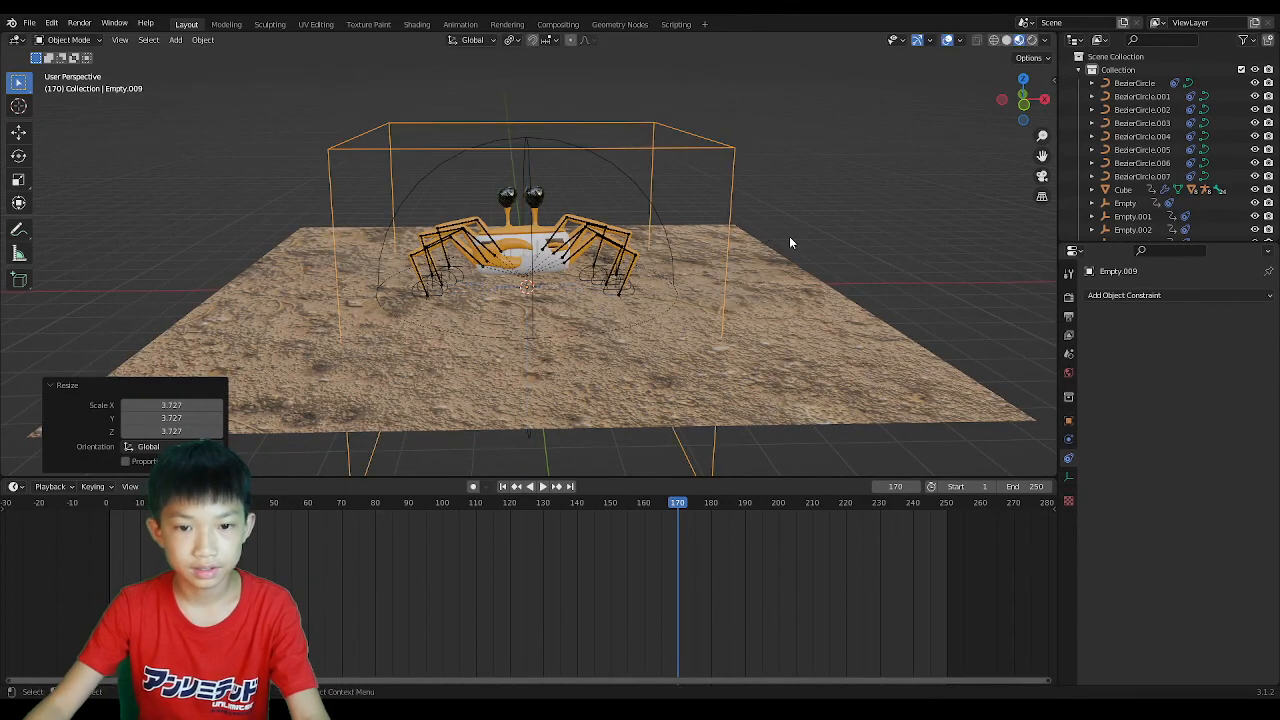
Raise the cube empty about 0.28 m along global Z and scale it by about 0.84.
{"action": "key", "text": "g"}
{"action": "key", "text": "z"}
{"action": "left_click", "coordinate": [788, 222]}
{"action": "key", "text": "s"}
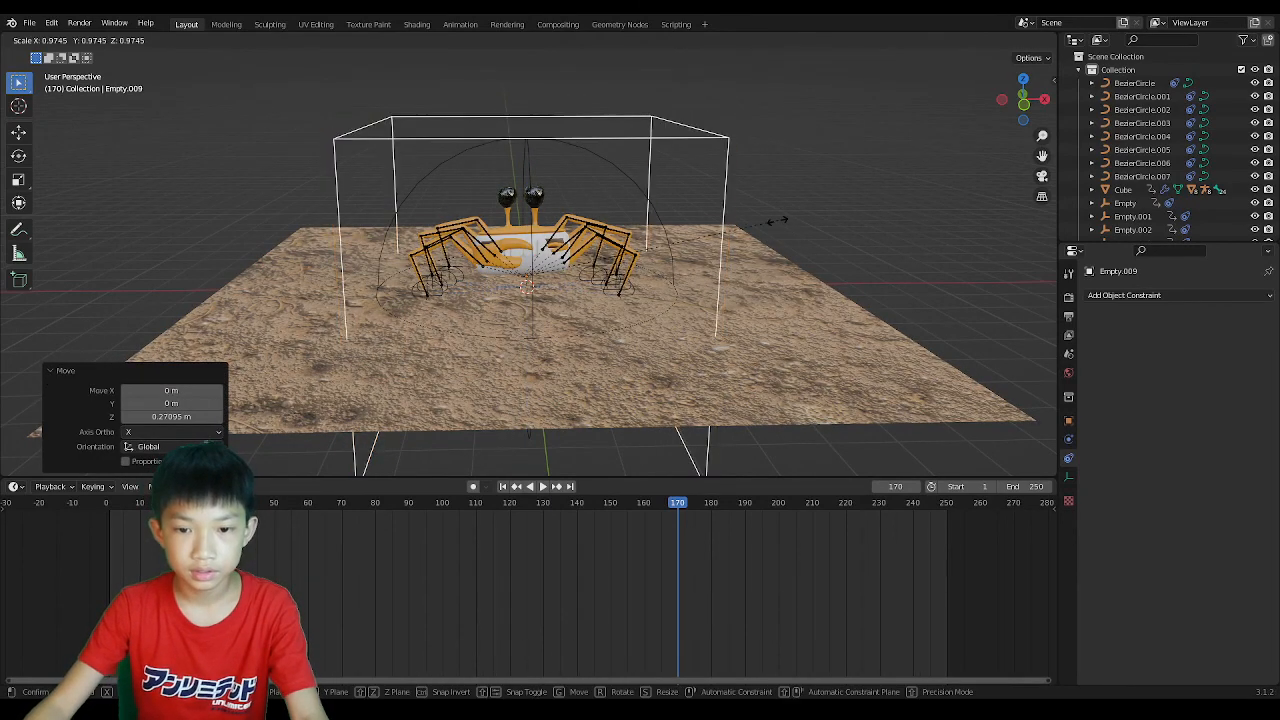
{"action": "left_click", "coordinate": [676, 266]}
Select all eight leg control circles on both sides of the crab.
{"action": "scroll", "coordinate": [652, 289], "scroll_direction": "up", "scroll_amount": 2}
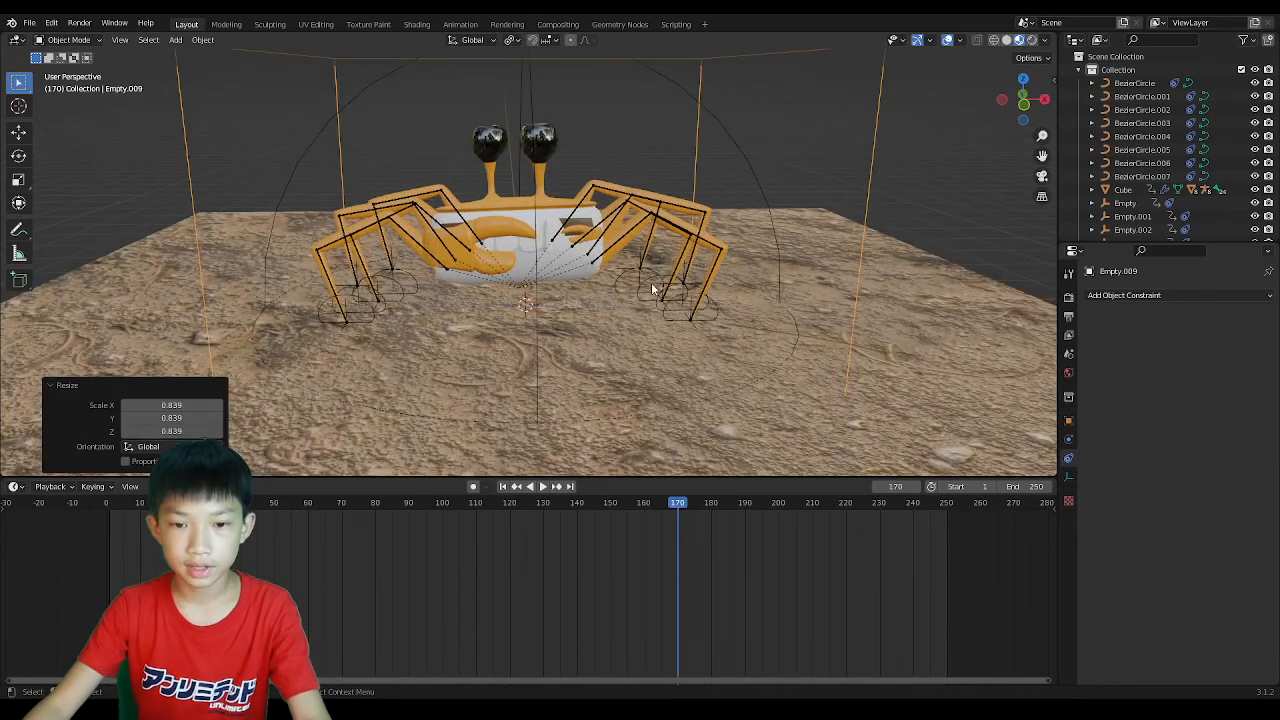
{"action": "scroll", "coordinate": [543, 310], "scroll_direction": "up", "scroll_amount": 2}
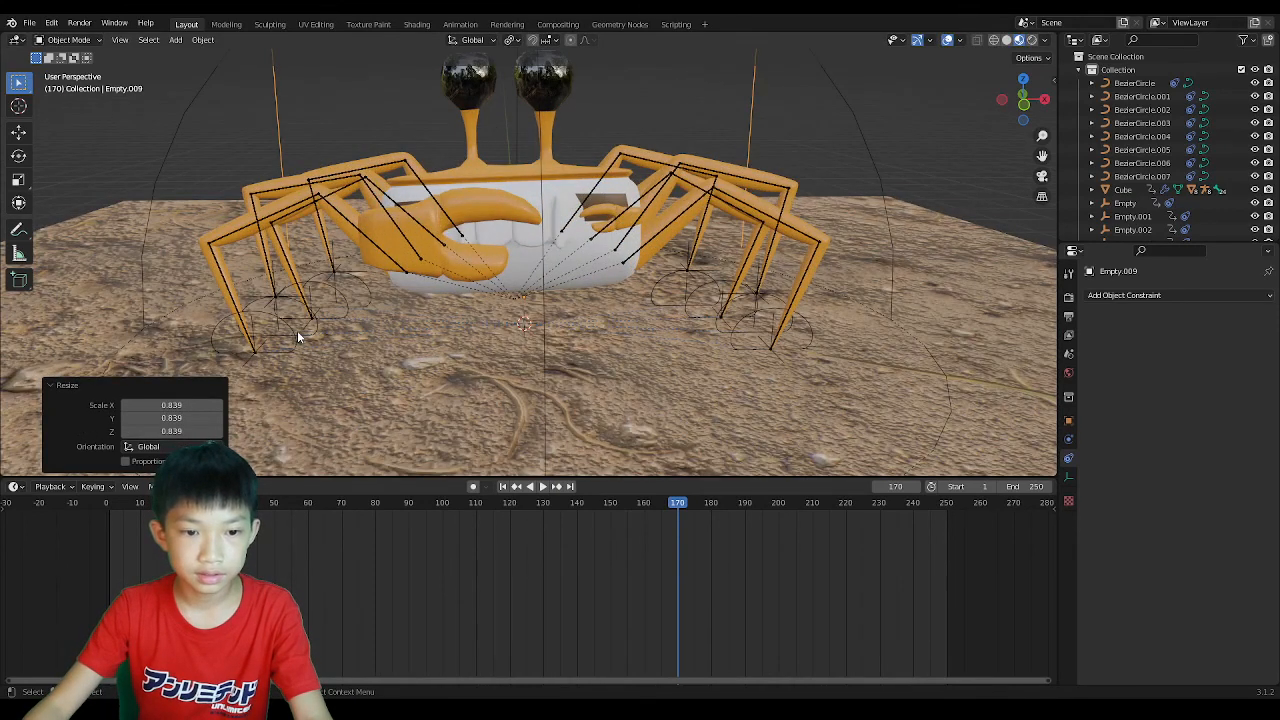
{"action": "left_click", "coordinate": [294, 333]}
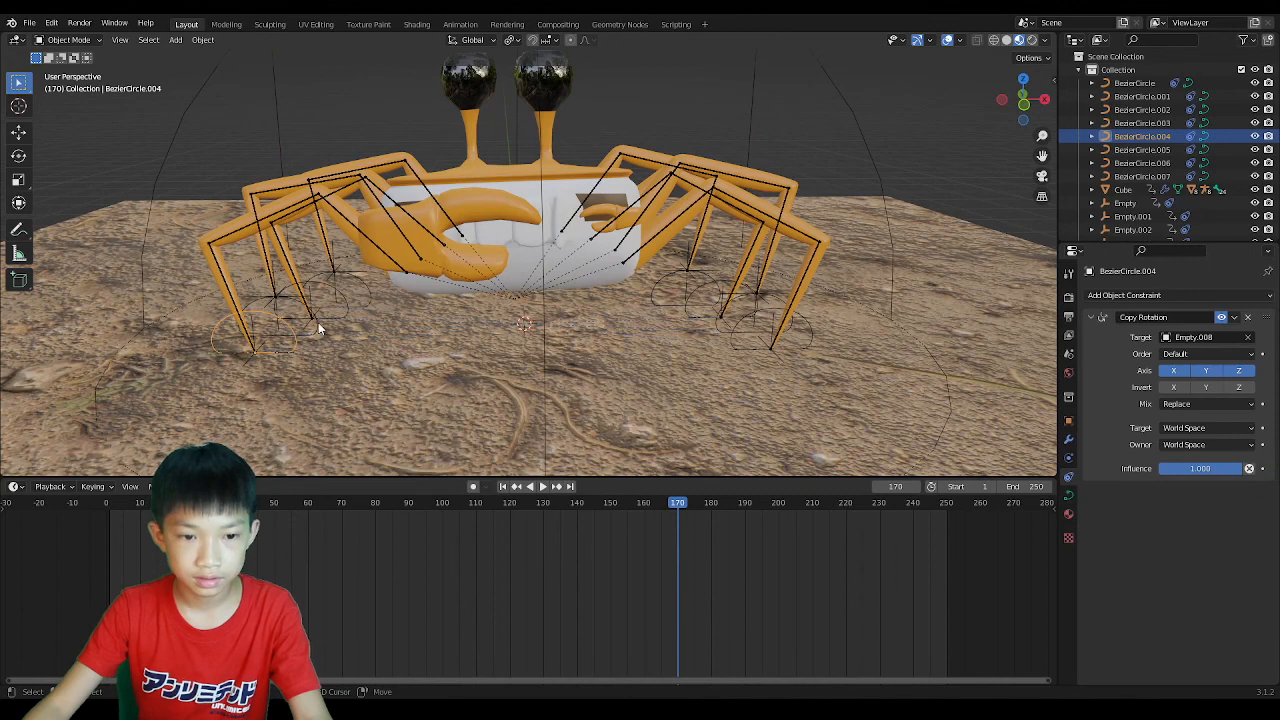
{"action": "left_click", "coordinate": [318, 322], "text": "shift"}
{"action": "left_click", "coordinate": [342, 295], "text": "shift"}
{"action": "left_click", "coordinate": [366, 286], "text": "shift"}
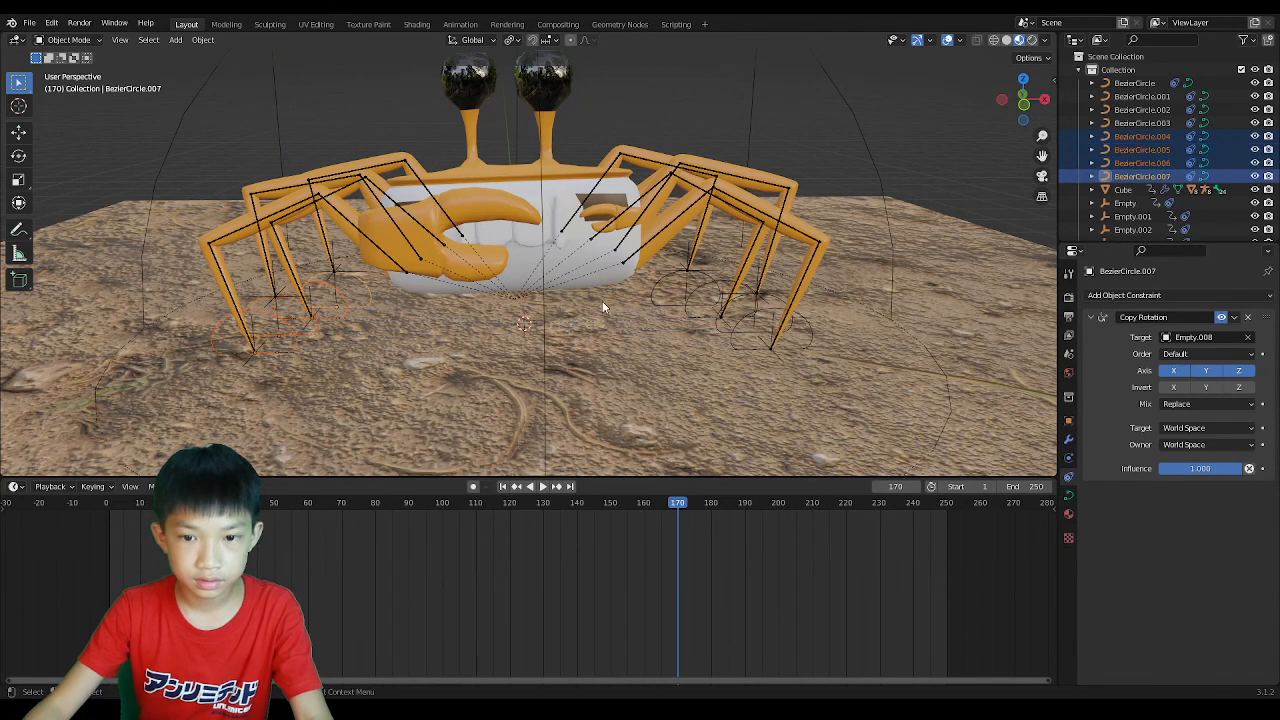
{"action": "left_click", "coordinate": [650, 294], "text": "shift"}
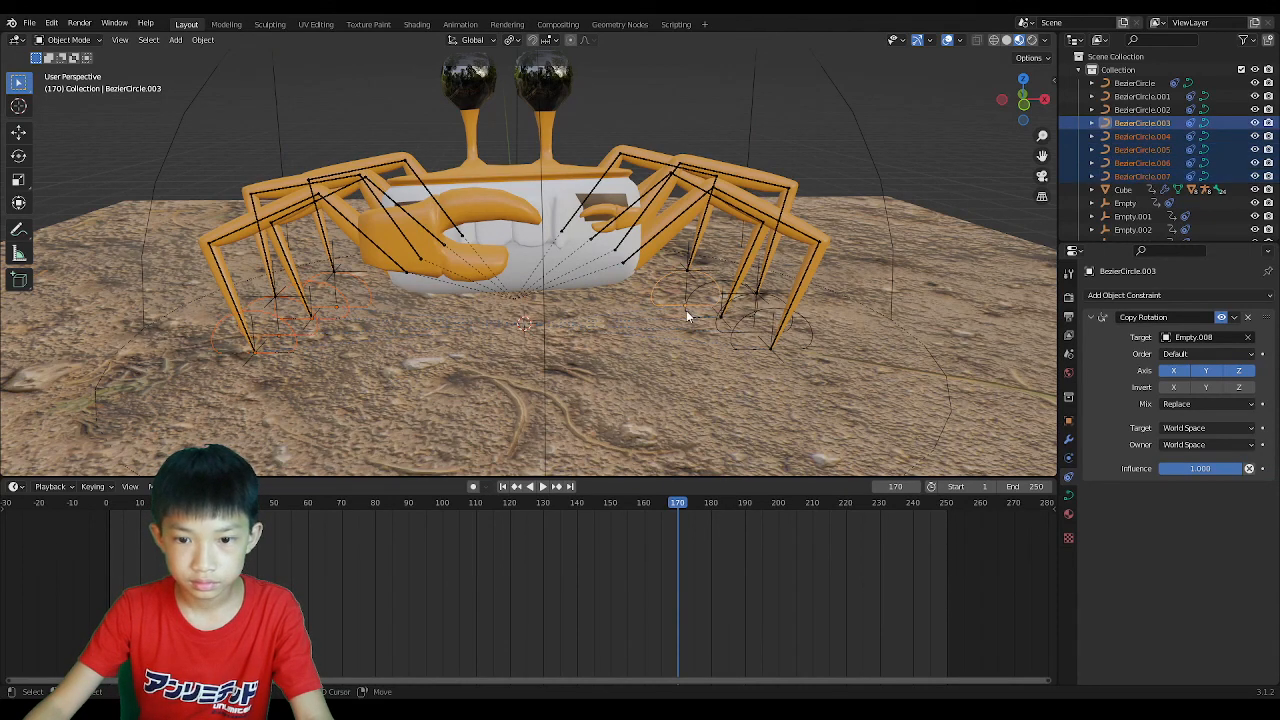
{"action": "left_click", "coordinate": [694, 315], "text": "shift"}
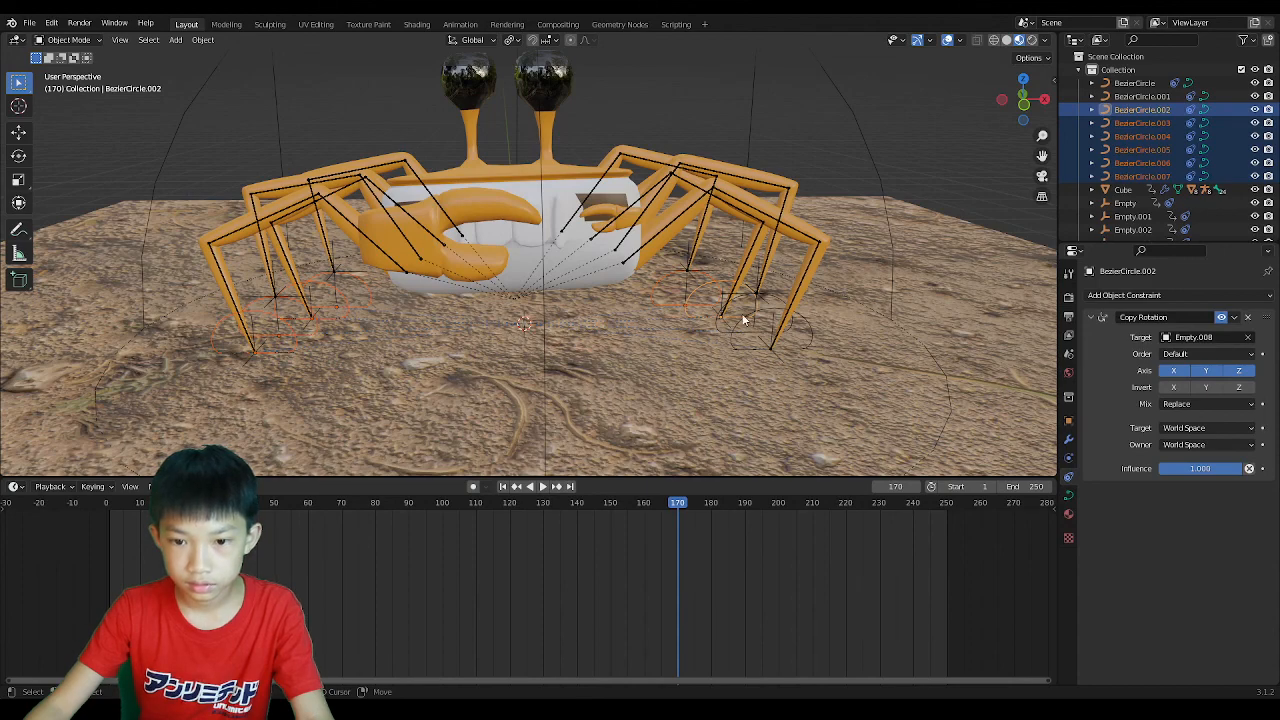
{"action": "left_click", "coordinate": [778, 305], "text": "shift"}
{"action": "left_click", "coordinate": [734, 333], "text": "shift"}
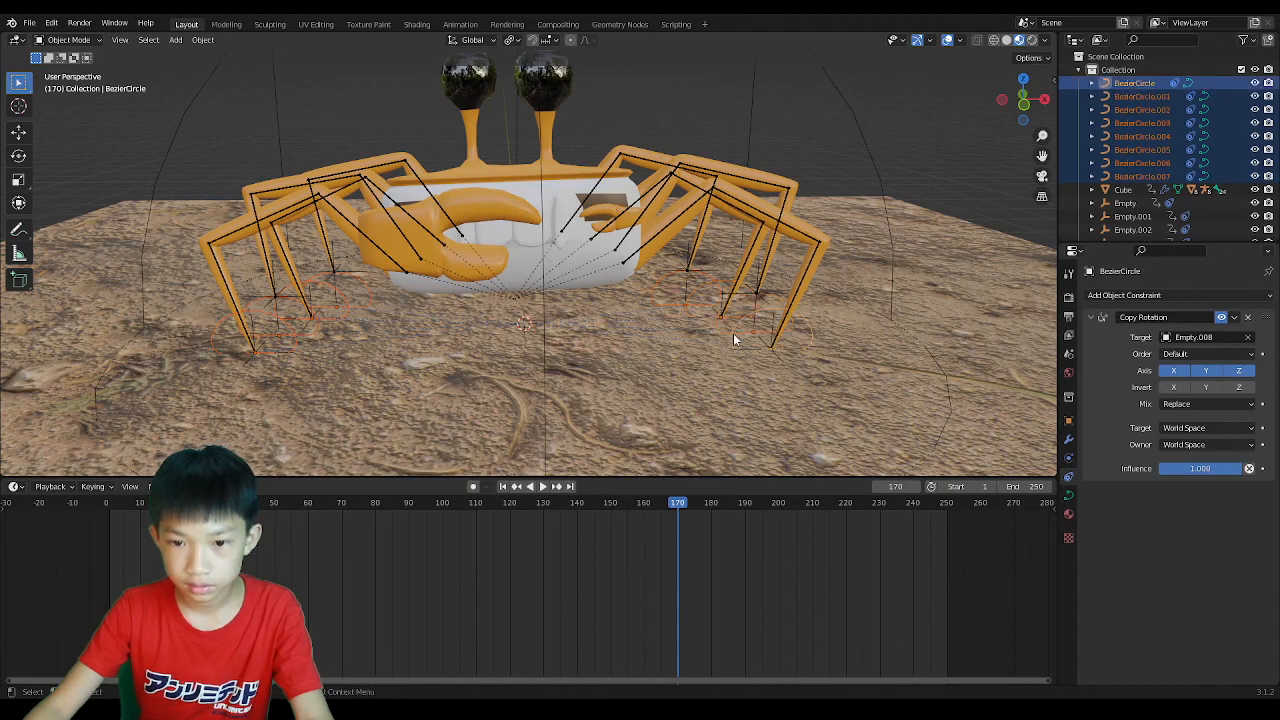
Add the crab's body and the sphere empty to the selection, with the cube empty last as the active object.
{"action": "middle_click_drag", "start_coordinate": [734, 333], "coordinate": [755, 350]}
{"action": "scroll", "coordinate": [760, 348], "scroll_direction": "down", "scroll_amount": 5}
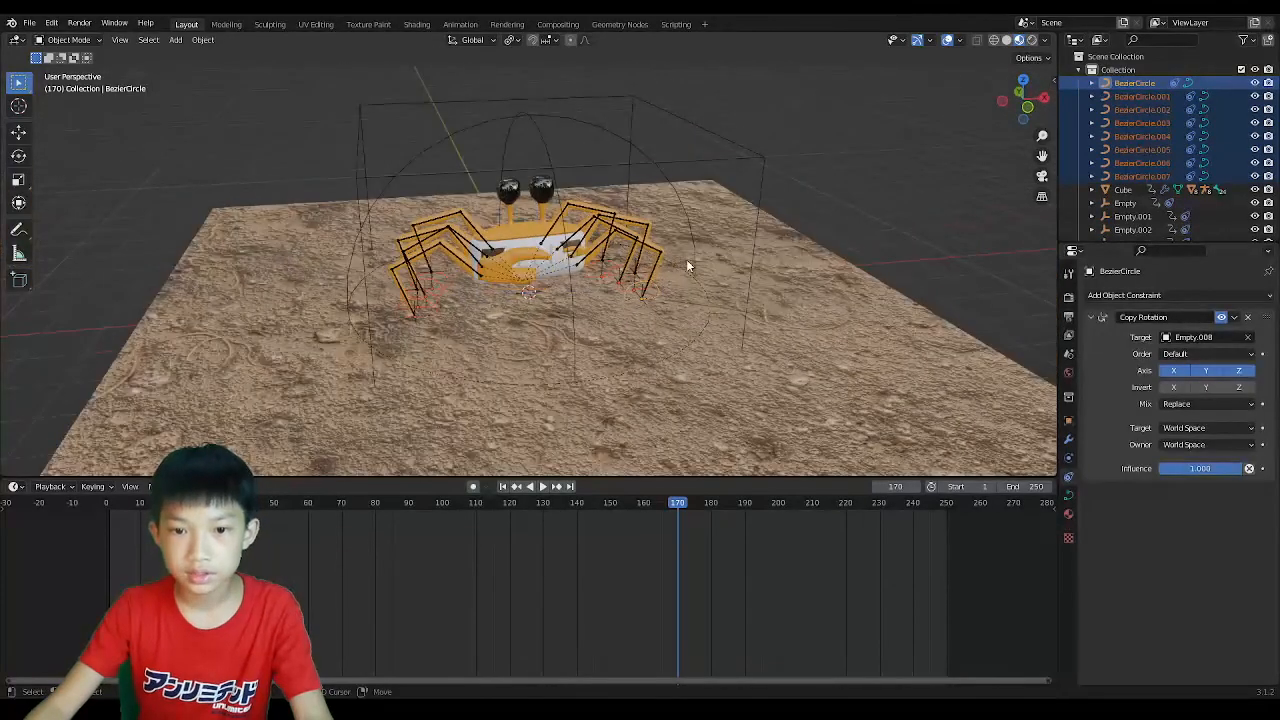
{"action": "left_click", "coordinate": [497, 249], "text": "shift"}
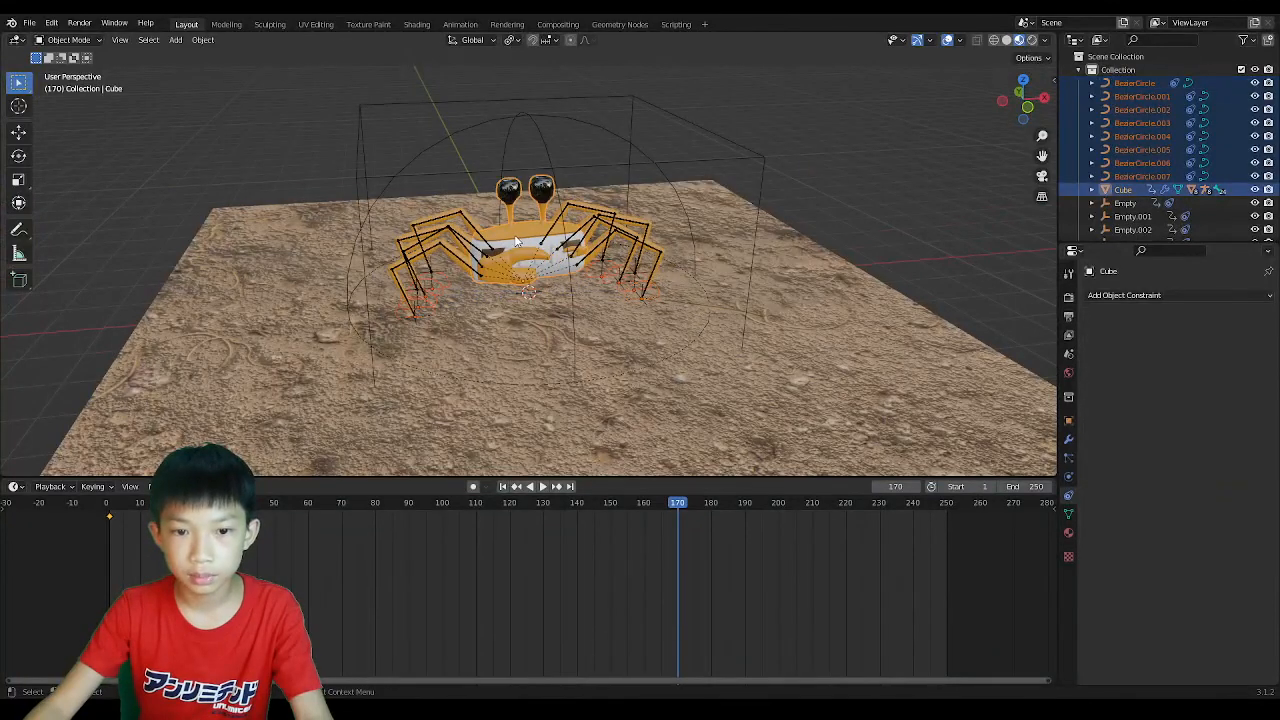
{"action": "left_click", "coordinate": [530, 116], "text": "shift"}
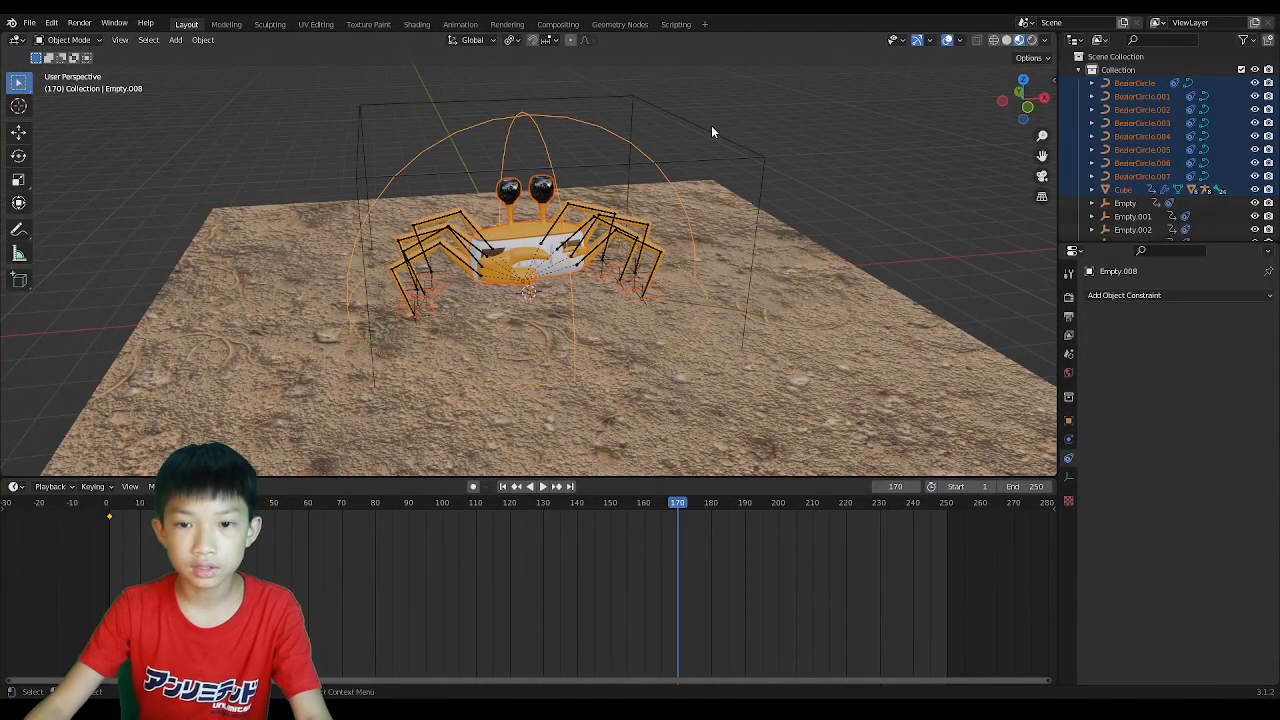
{"action": "left_click", "coordinate": [609, 121], "text": "shift"}
{"action": "middle_click_drag", "start_coordinate": [609, 121], "coordinate": [633, 167]}
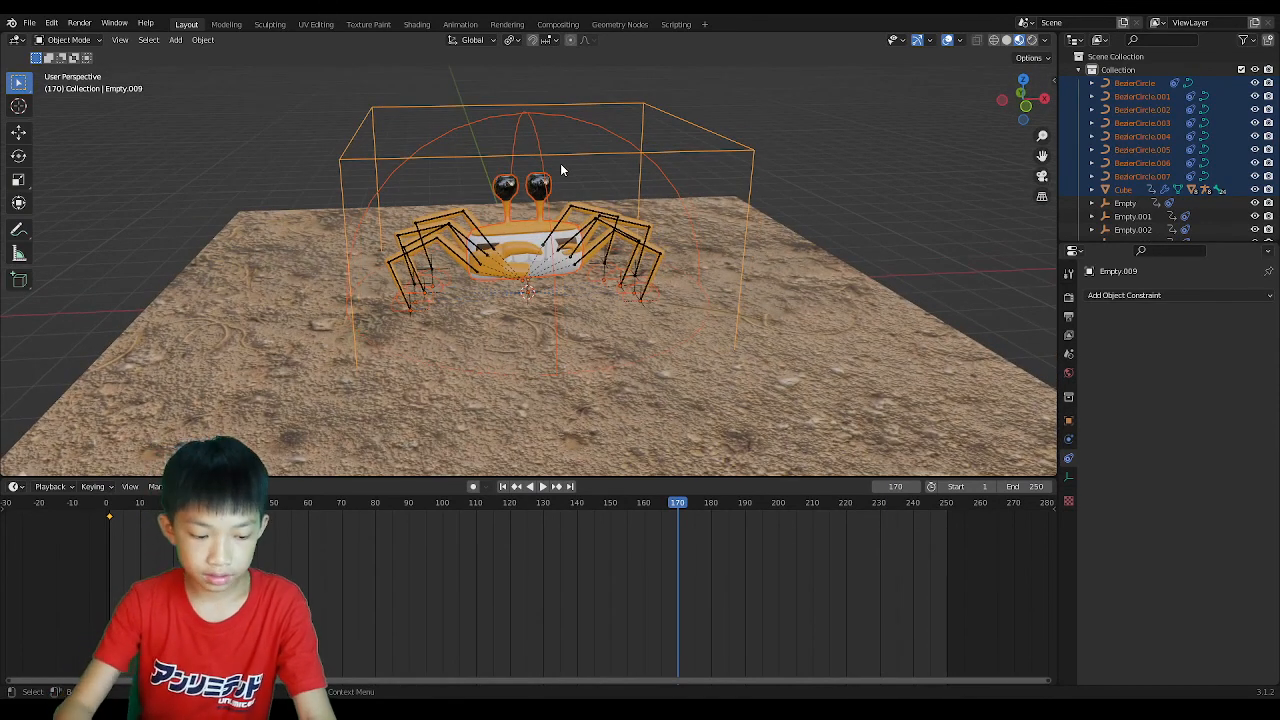
Parent the circles, body and sphere empty to the cube empty using the Object option.
{"action": "key", "text": "ctrl+p"}
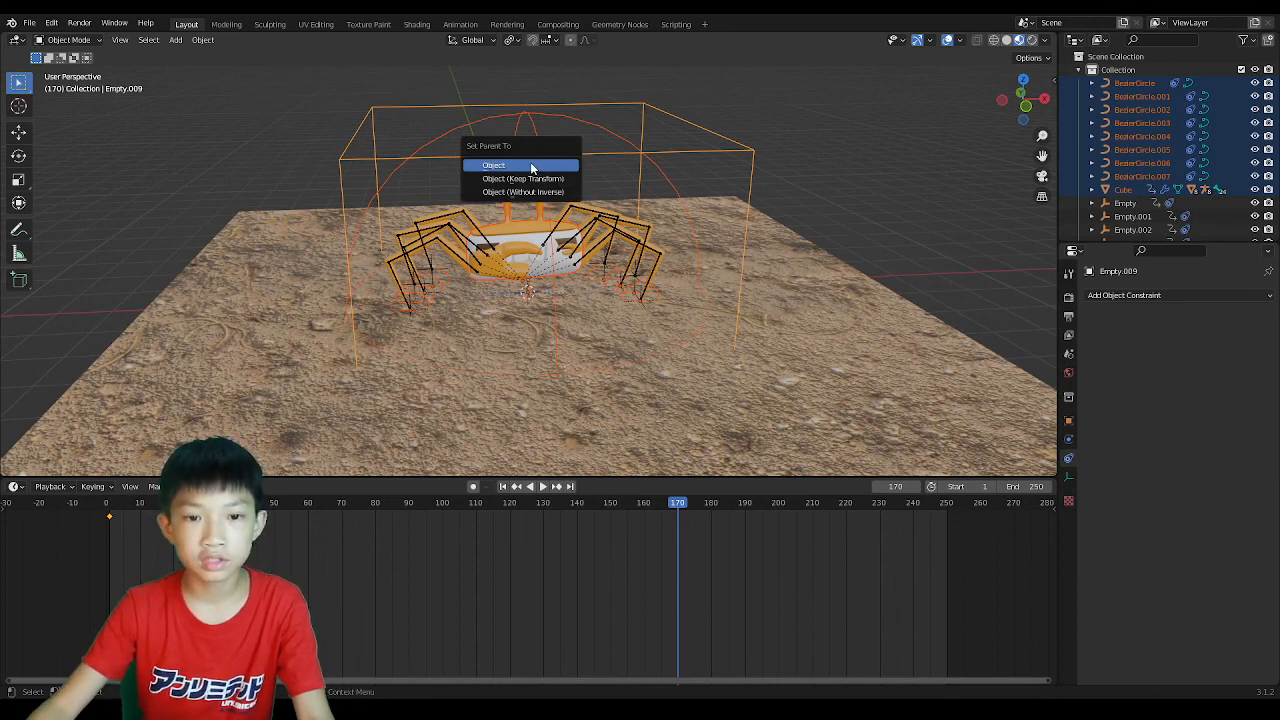
{"action": "left_click", "coordinate": [531, 168]}
{"action": "middle_click_drag", "start_coordinate": [531, 168], "coordinate": [558, 210]}
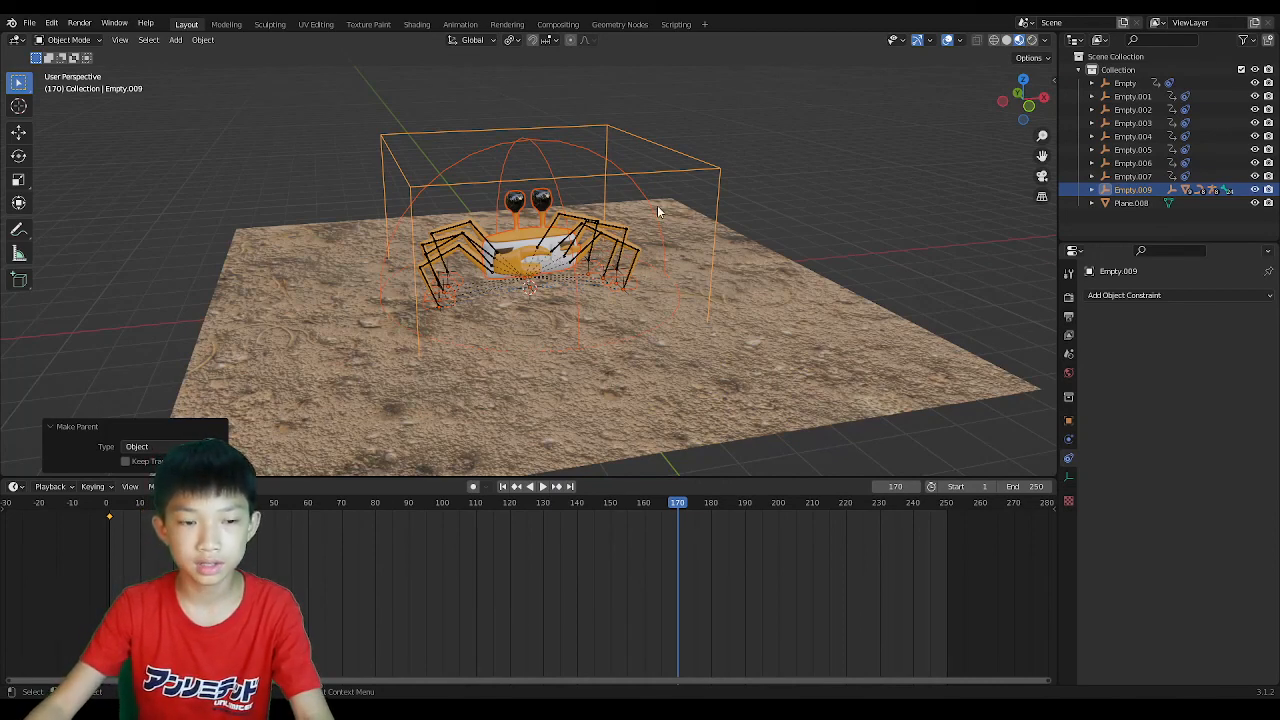
Repeat the parenting to the cube empty with Object (Keep Transform) and deselect everything.
{"action": "key", "text": "ctrl+p"}
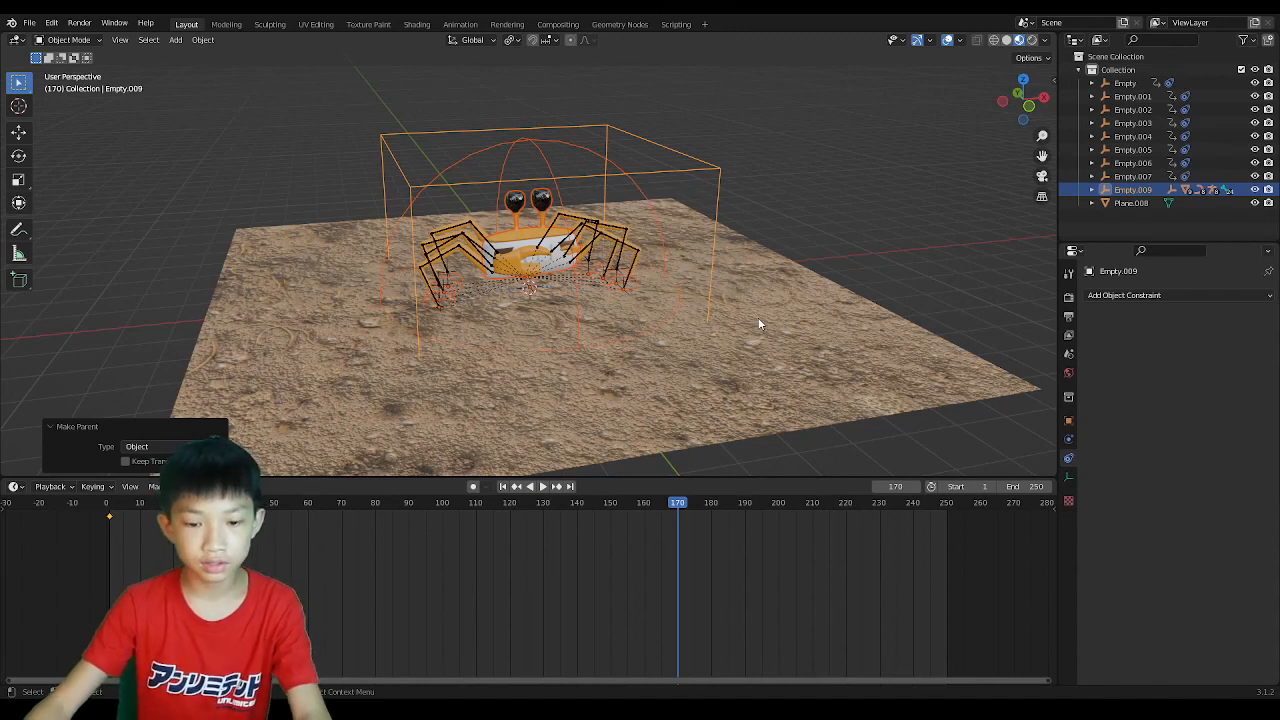
{"action": "key", "text": "ctrl+p"}
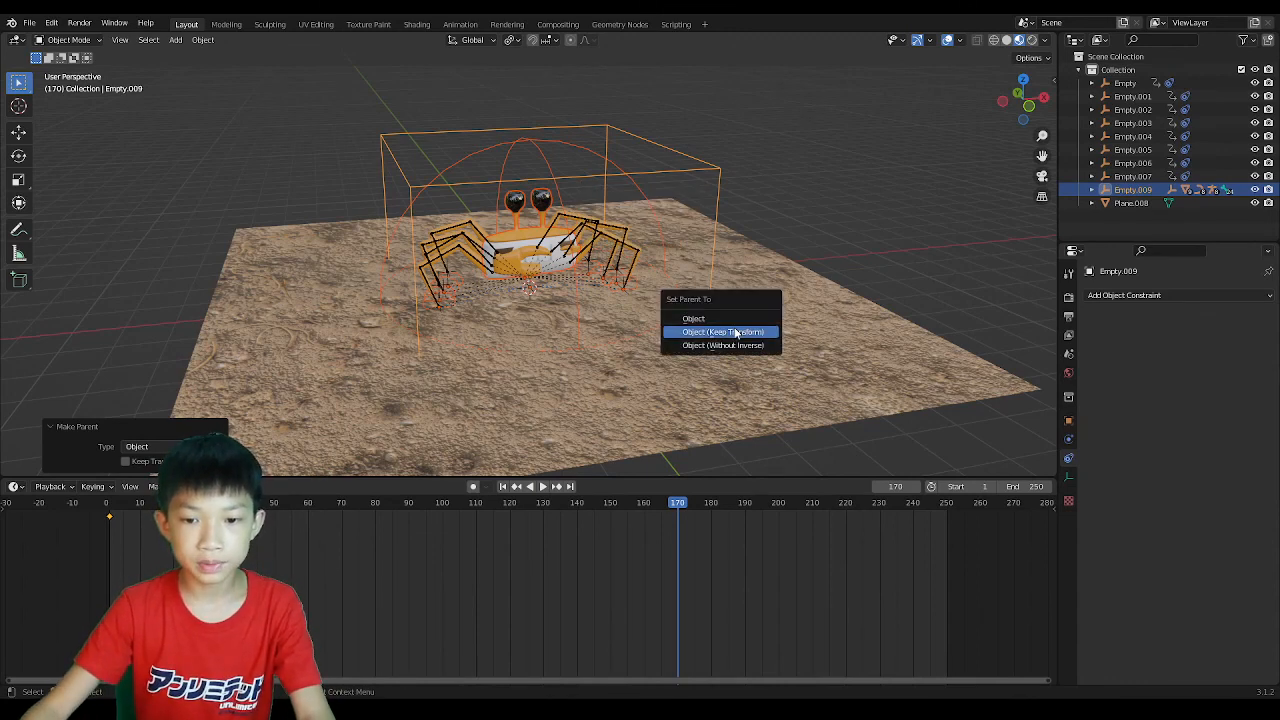
{"action": "left_click", "coordinate": [736, 332]}
{"action": "left_click", "coordinate": [764, 180]}
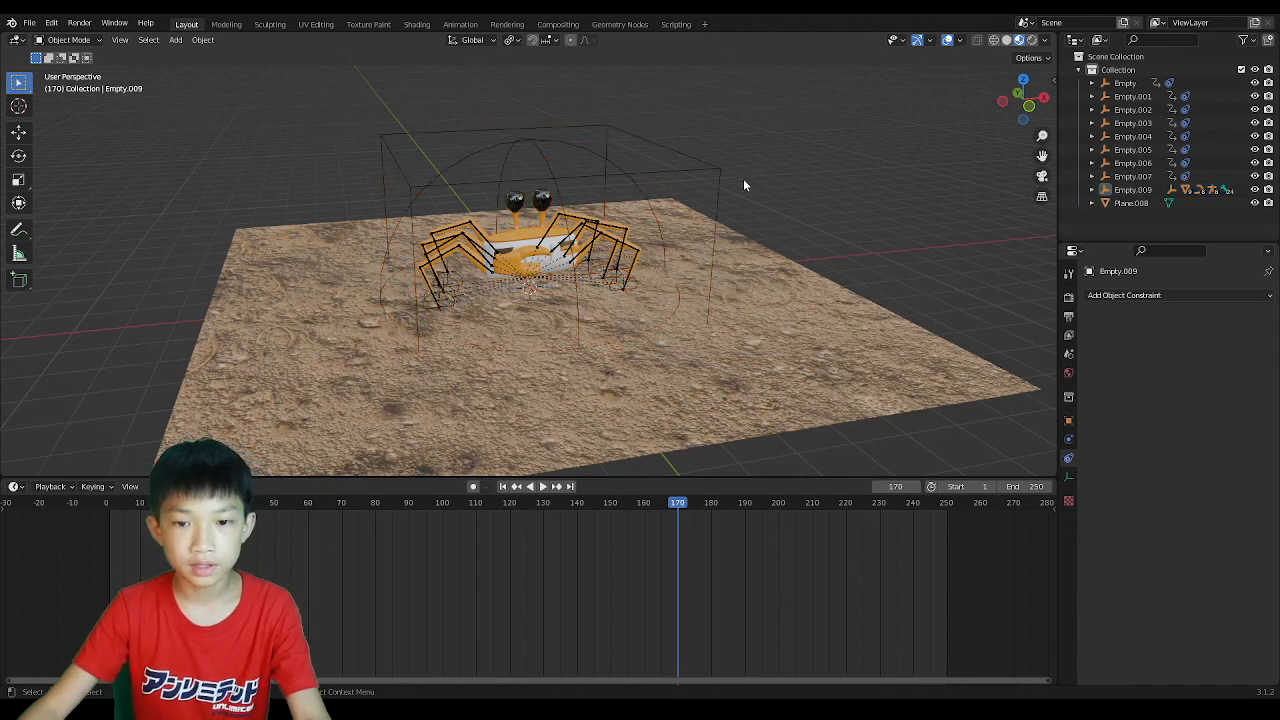
Move the cube empty slightly along negative global X to test that the whole crab follows.
{"action": "left_click", "coordinate": [729, 184]}
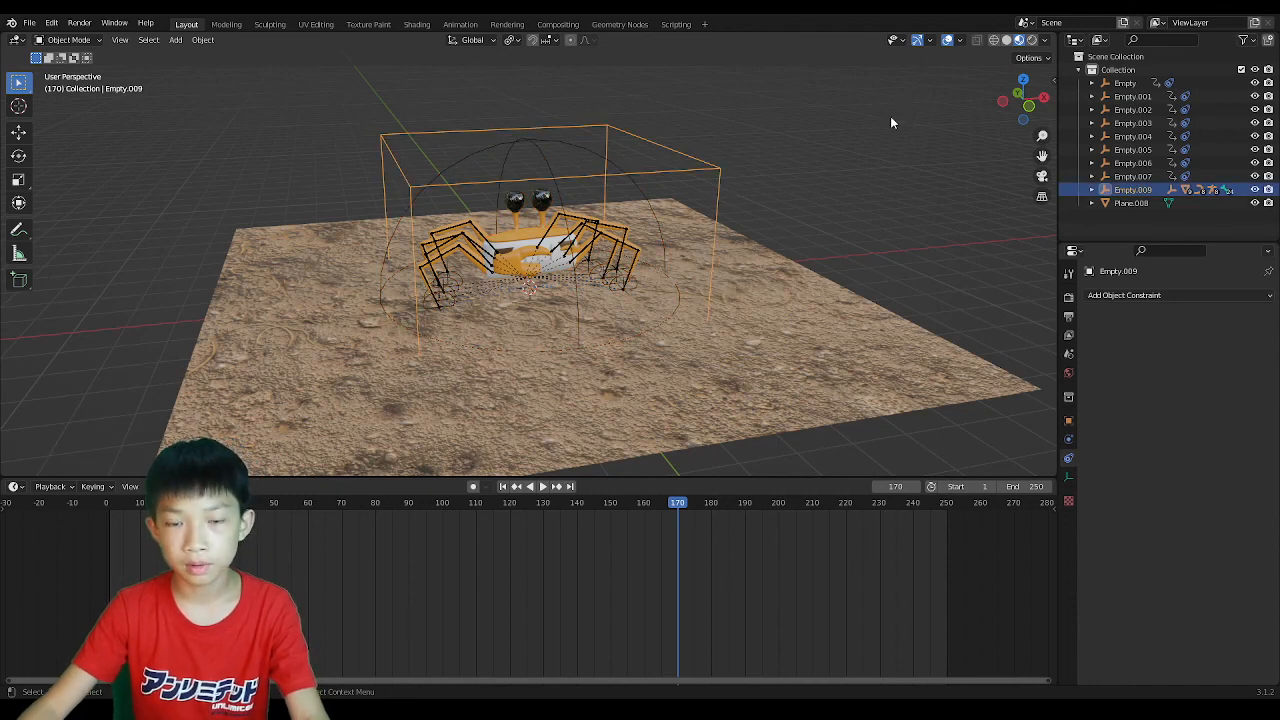
{"action": "key", "text": "g"}
{"action": "key", "text": "x"}
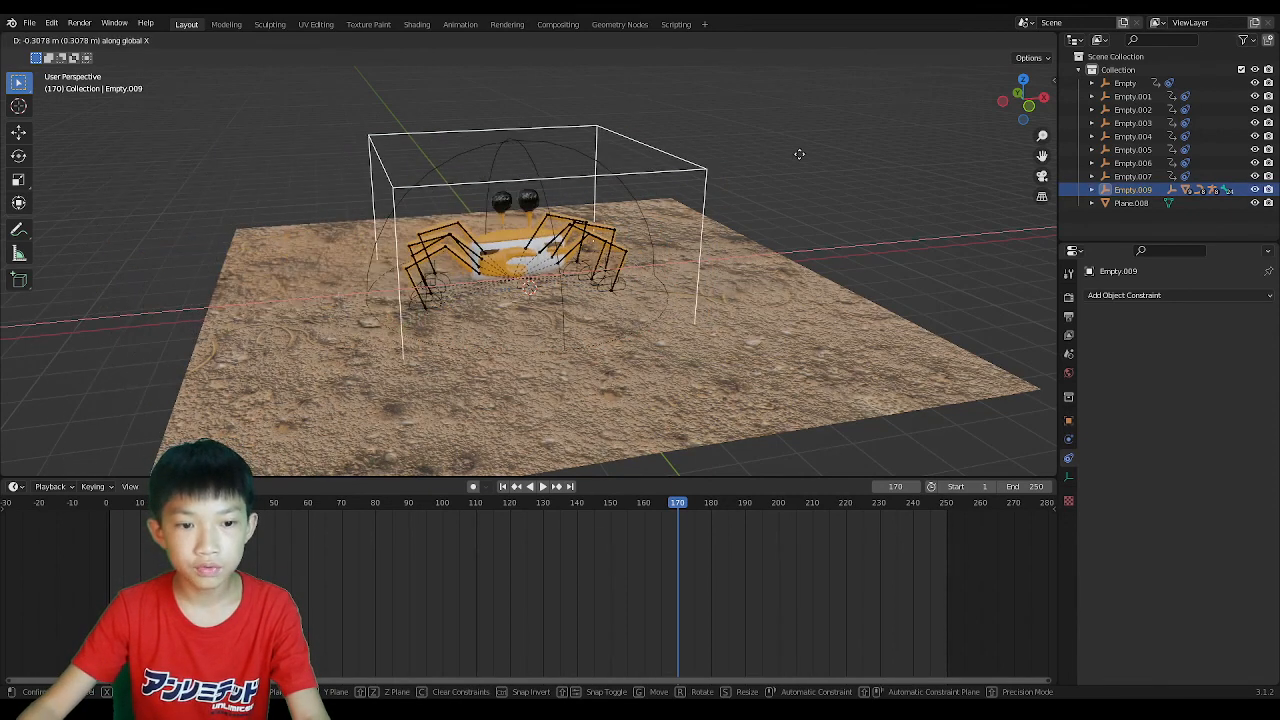
{"action": "left_click", "coordinate": [802, 176]}
Enlarge the sandy ground plane by a factor of about 3.21.
{"action": "scroll", "coordinate": [807, 178], "scroll_direction": "down", "scroll_amount": 3}
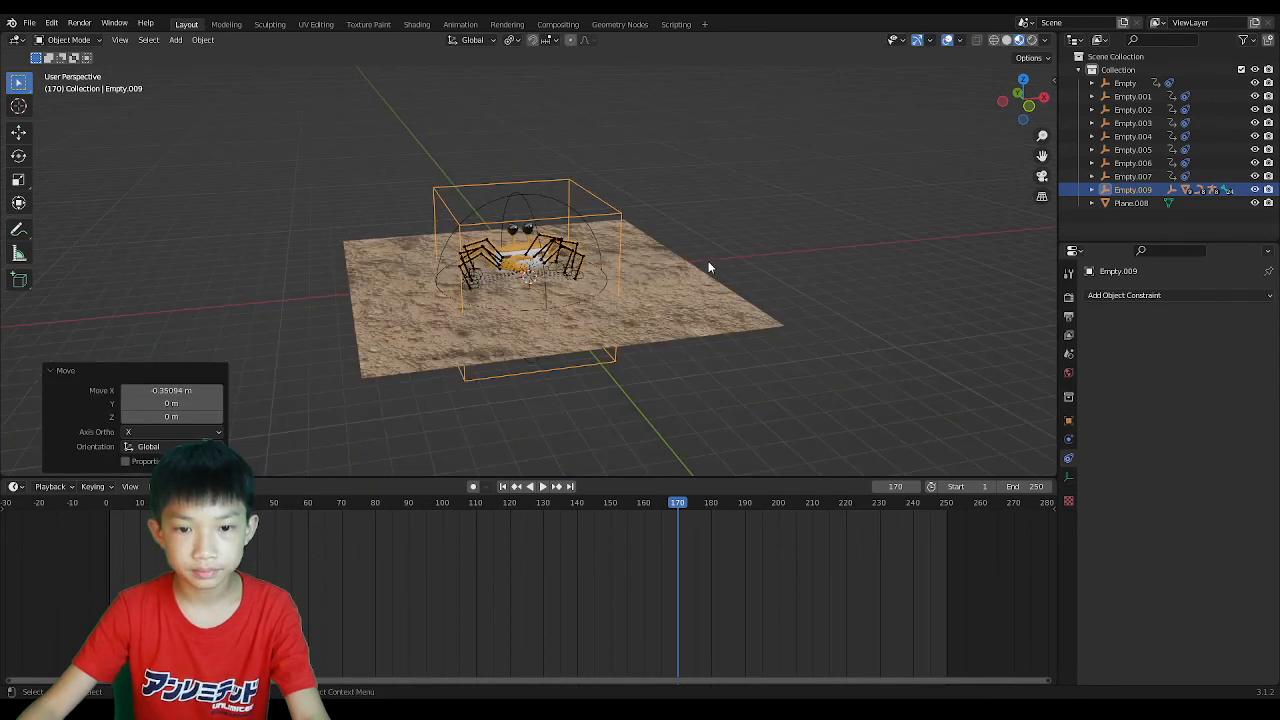
{"action": "left_click", "coordinate": [708, 261]}
{"action": "key", "text": "s"}
{"action": "left_click", "coordinate": [435, 235]}
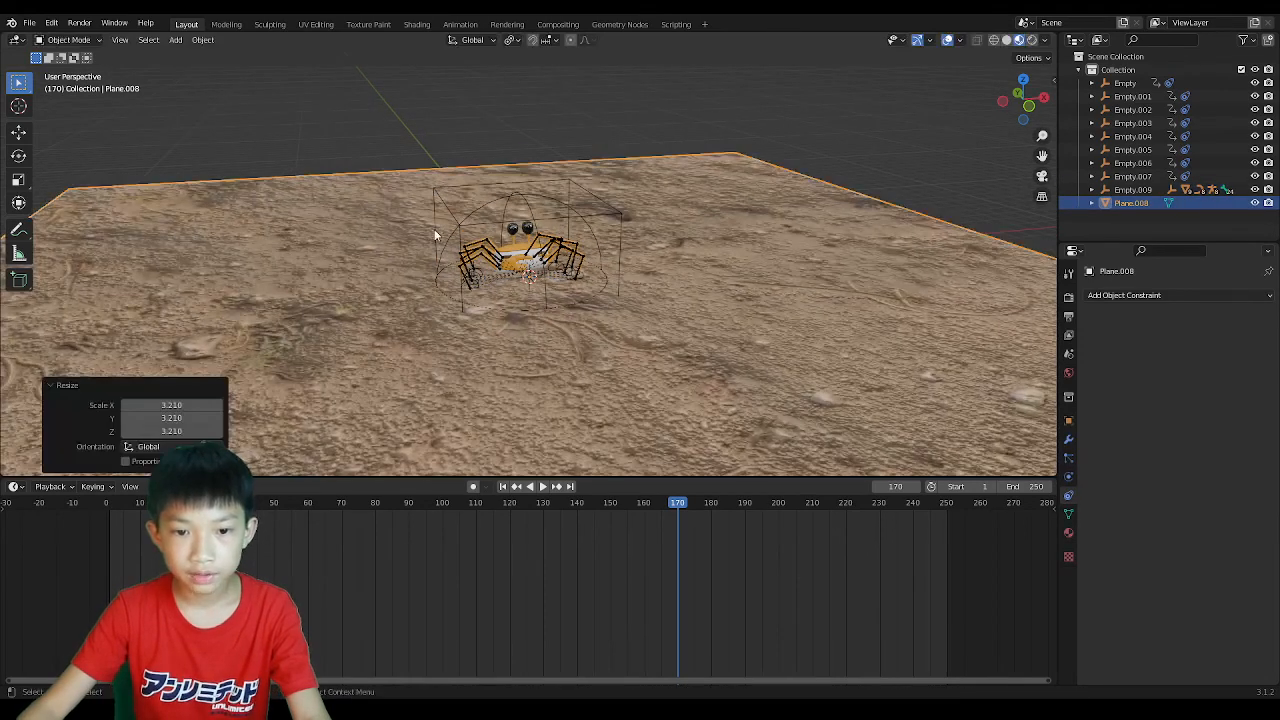
Move the cube empty about 15.8 m and then about 2 m more along negative global X to the ground's edge, and deselect it.
{"action": "left_click", "coordinate": [466, 236]}
{"action": "key", "text": "g"}
{"action": "key", "text": "x"}
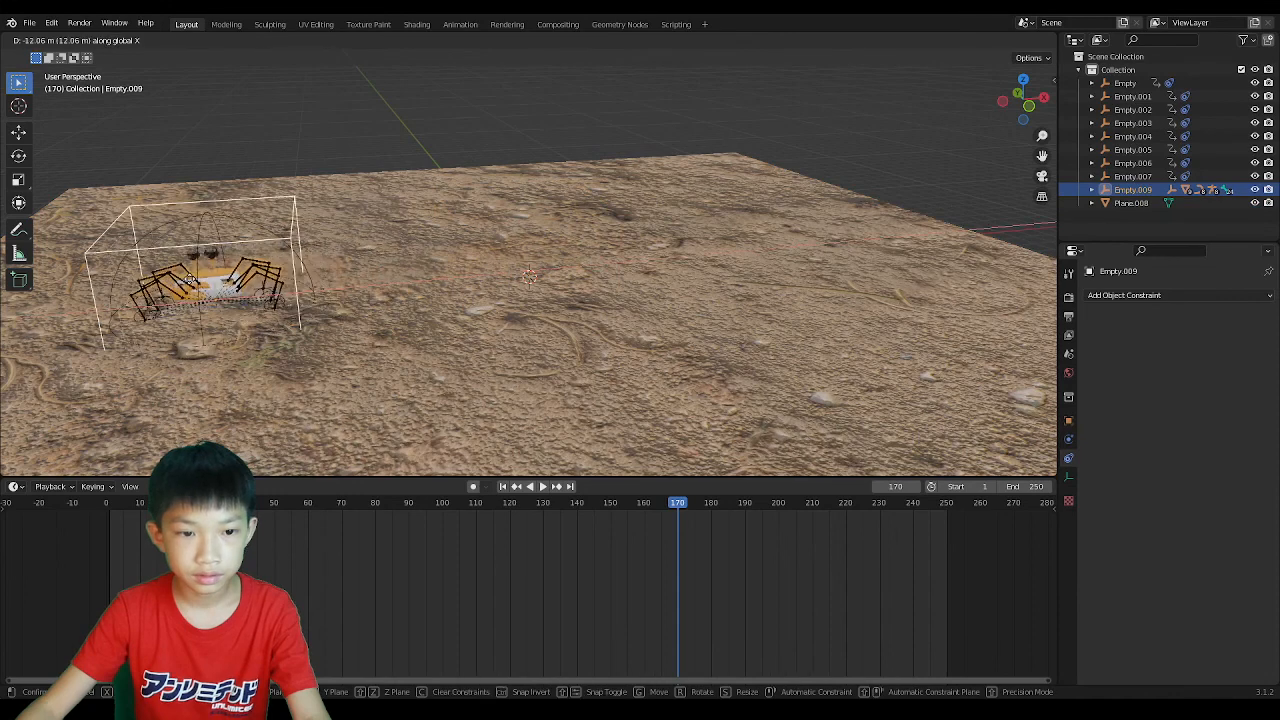
{"action": "left_click", "coordinate": [98, 290]}
{"action": "scroll", "coordinate": [180, 308], "scroll_direction": "down", "scroll_amount": 2}
{"action": "key", "text": "g"}
{"action": "key", "text": "x"}
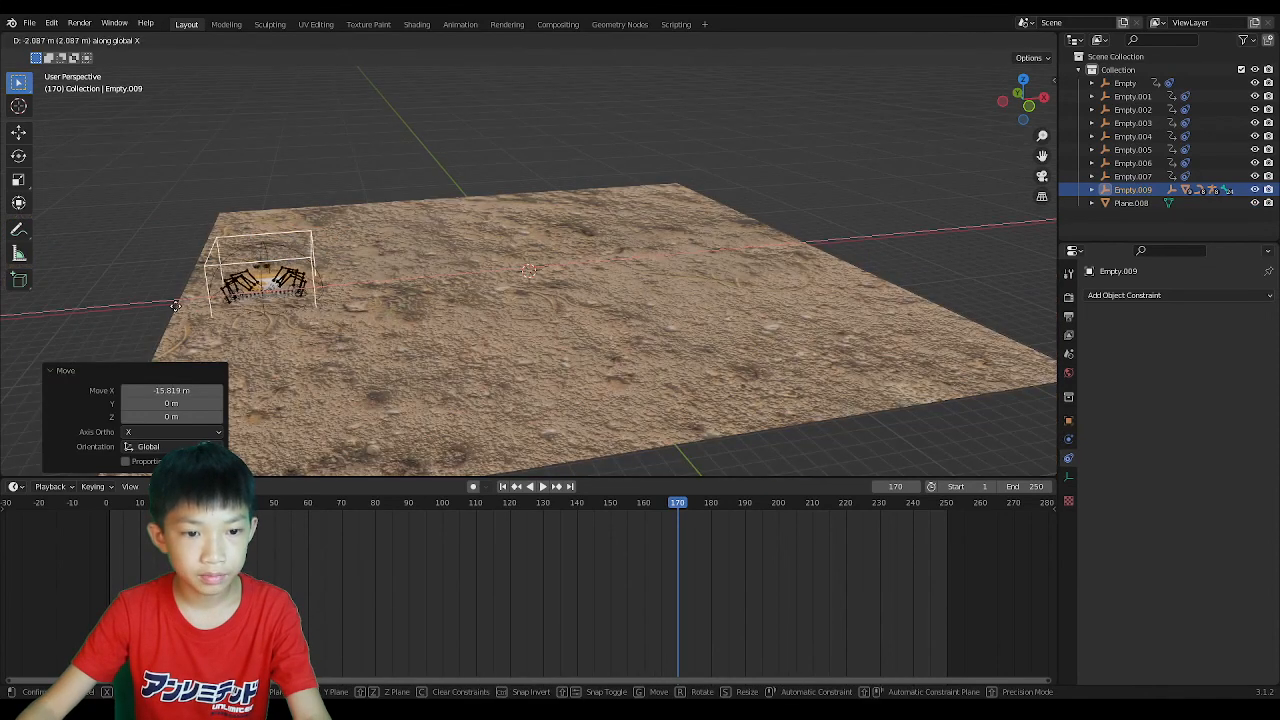
{"action": "left_click", "coordinate": [159, 307]}
{"action": "left_click", "coordinate": [342, 189]}
Set the current frame to 1 and briefly start and stop the animation playback.
{"action": "middle_click_drag", "start_coordinate": [352, 187], "coordinate": [574, 207]}
{"action": "scroll", "coordinate": [336, 177], "scroll_direction": "up", "scroll_amount": 2}
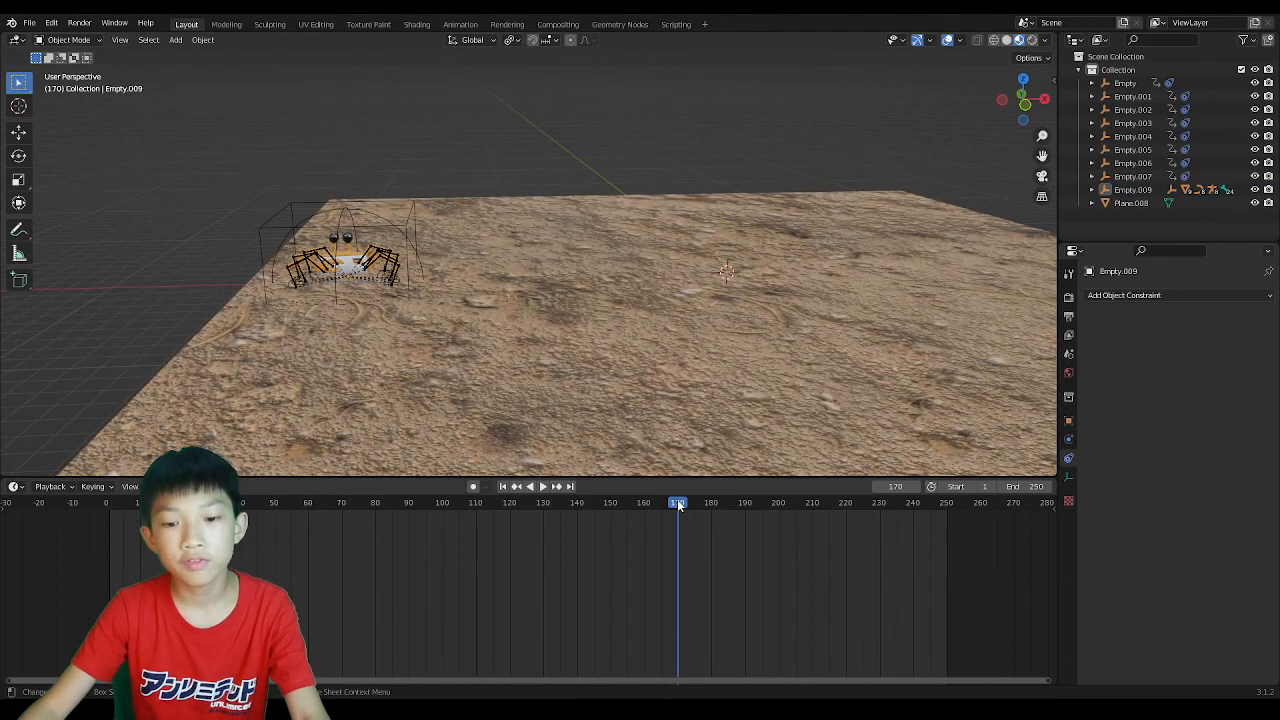
{"action": "left_click_drag", "start_coordinate": [678, 506], "coordinate": [111, 506]}
{"action": "key", "text": "space"}
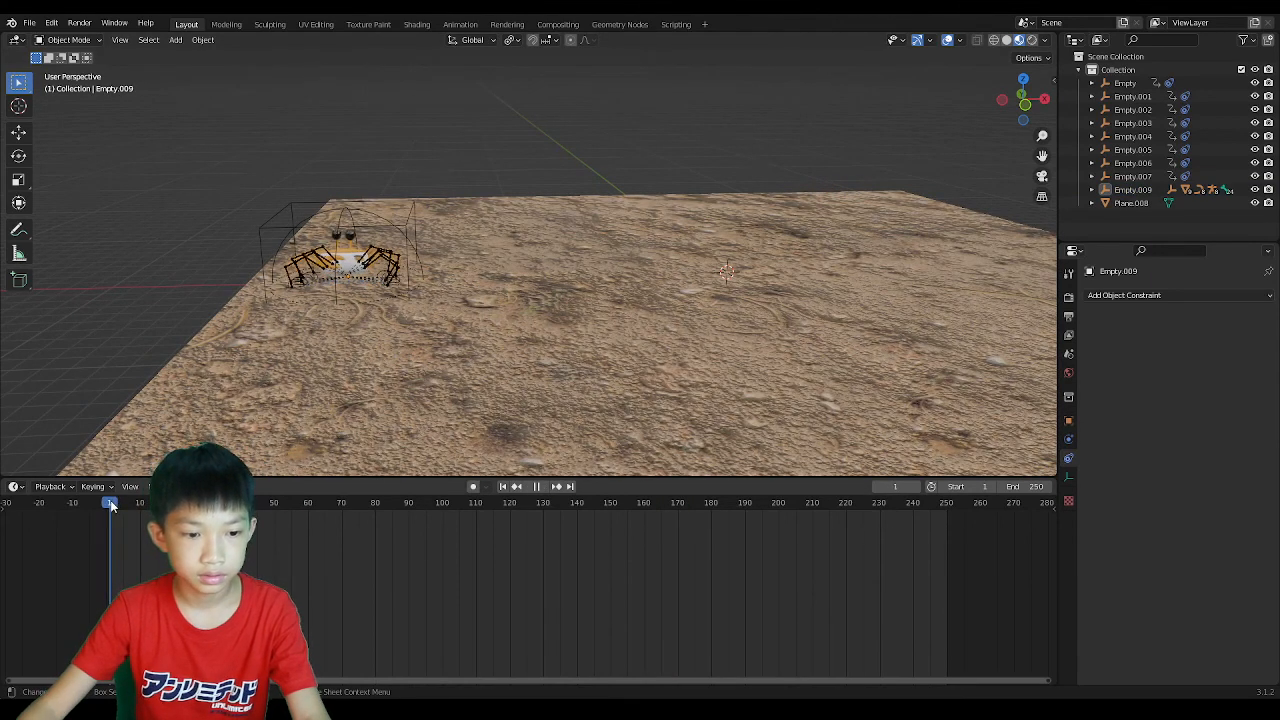
{"action": "key", "text": "space"}
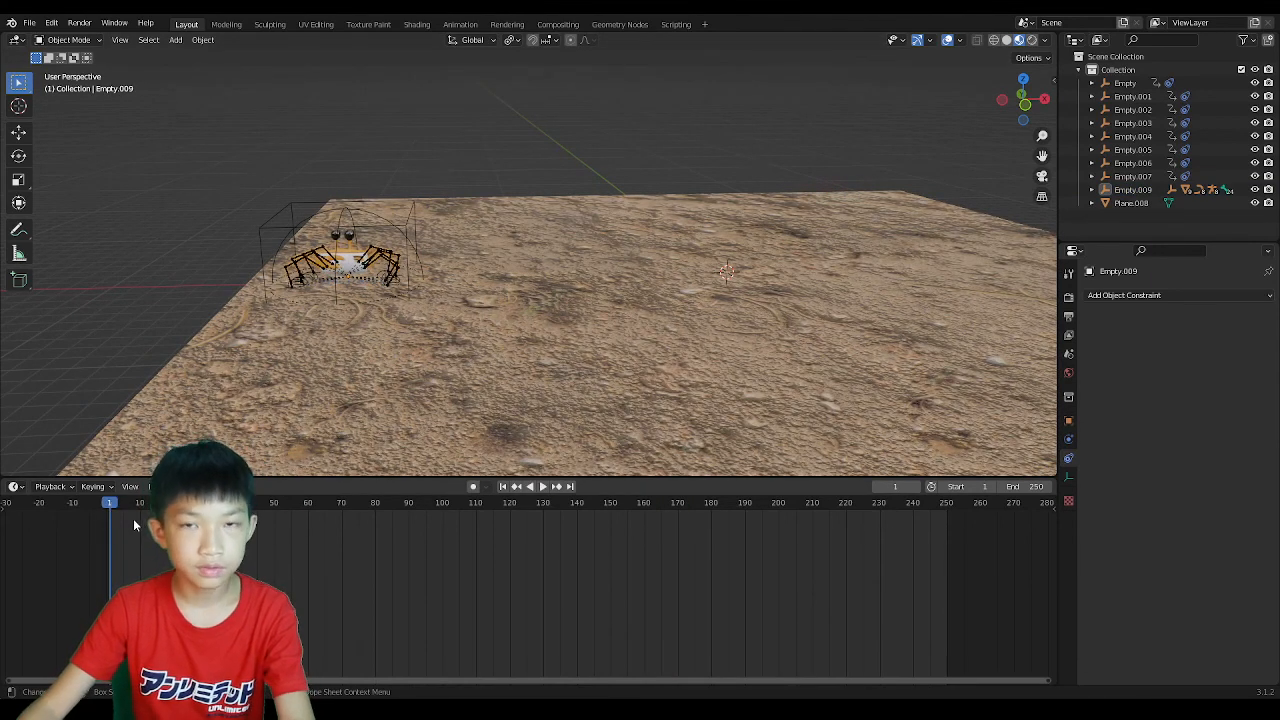
{"action": "key", "text": "ctrl+shift+c"}
{"action": "key", "text": "Escape"}
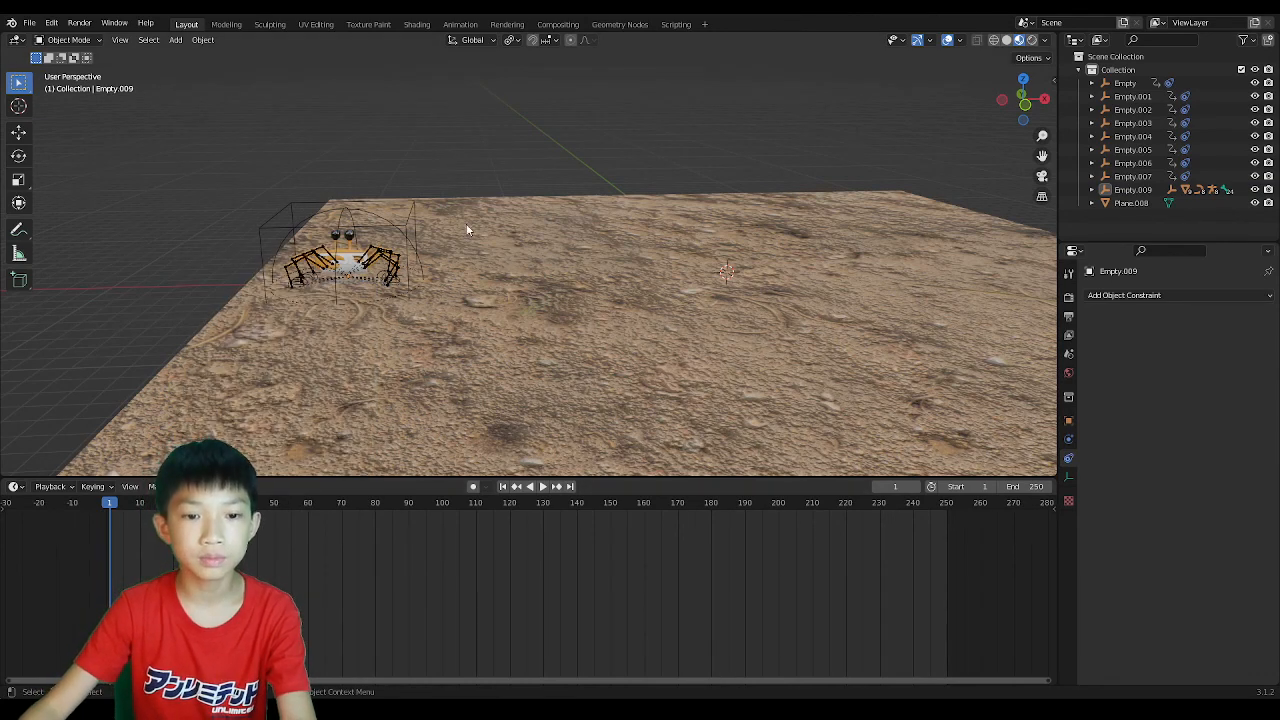
Select the cube empty around the crab and insert a Location keyframe for it at frame 1.
{"action": "key", "text": "i"}
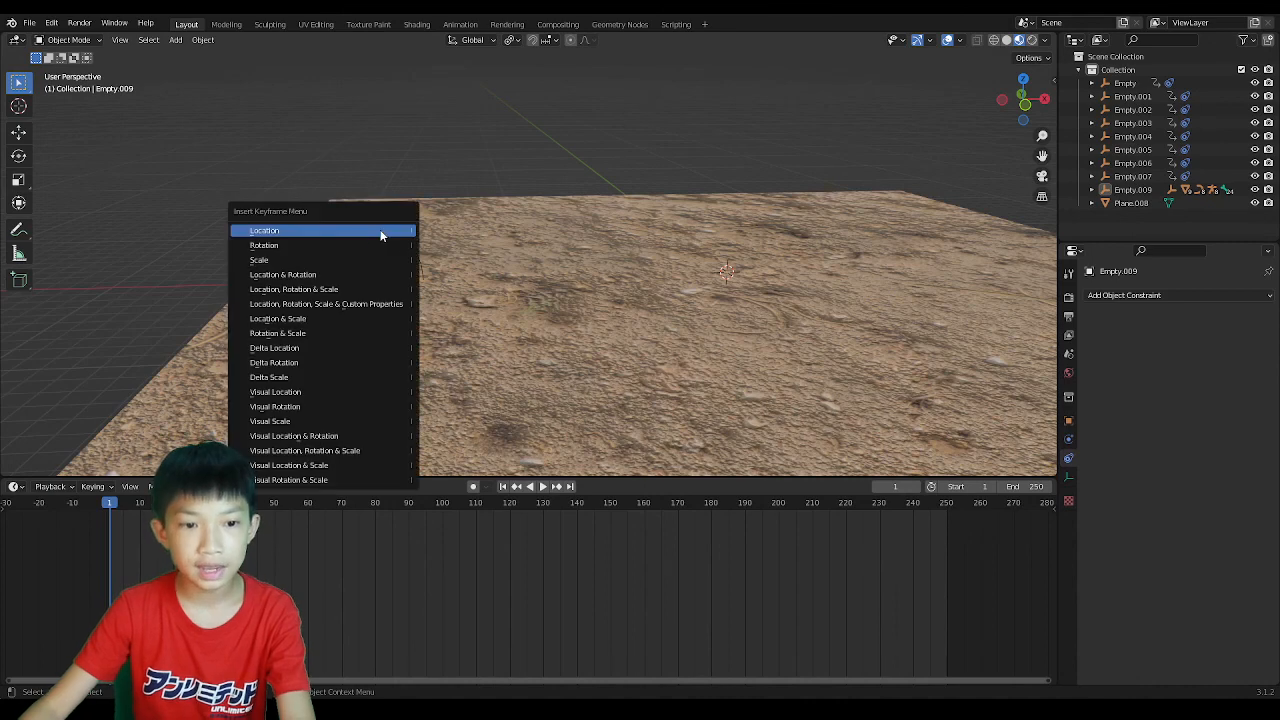
{"action": "left_click", "coordinate": [332, 231]}
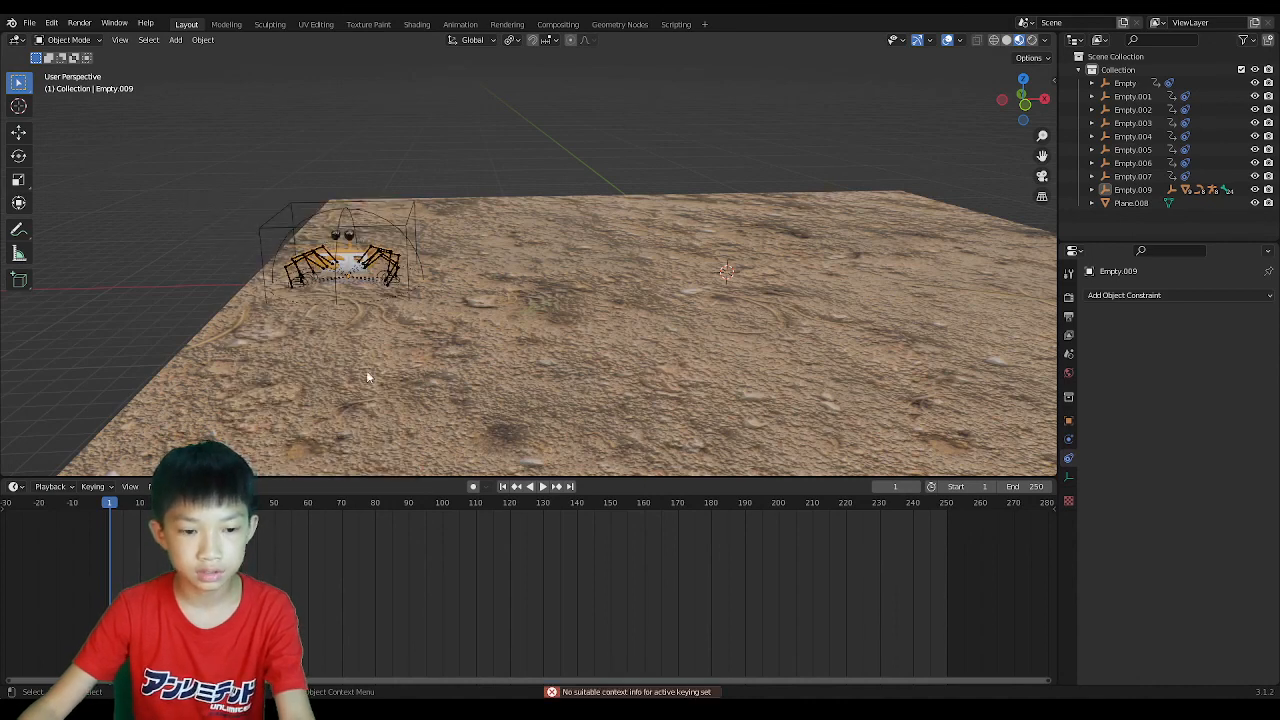
{"action": "left_click", "coordinate": [362, 217]}
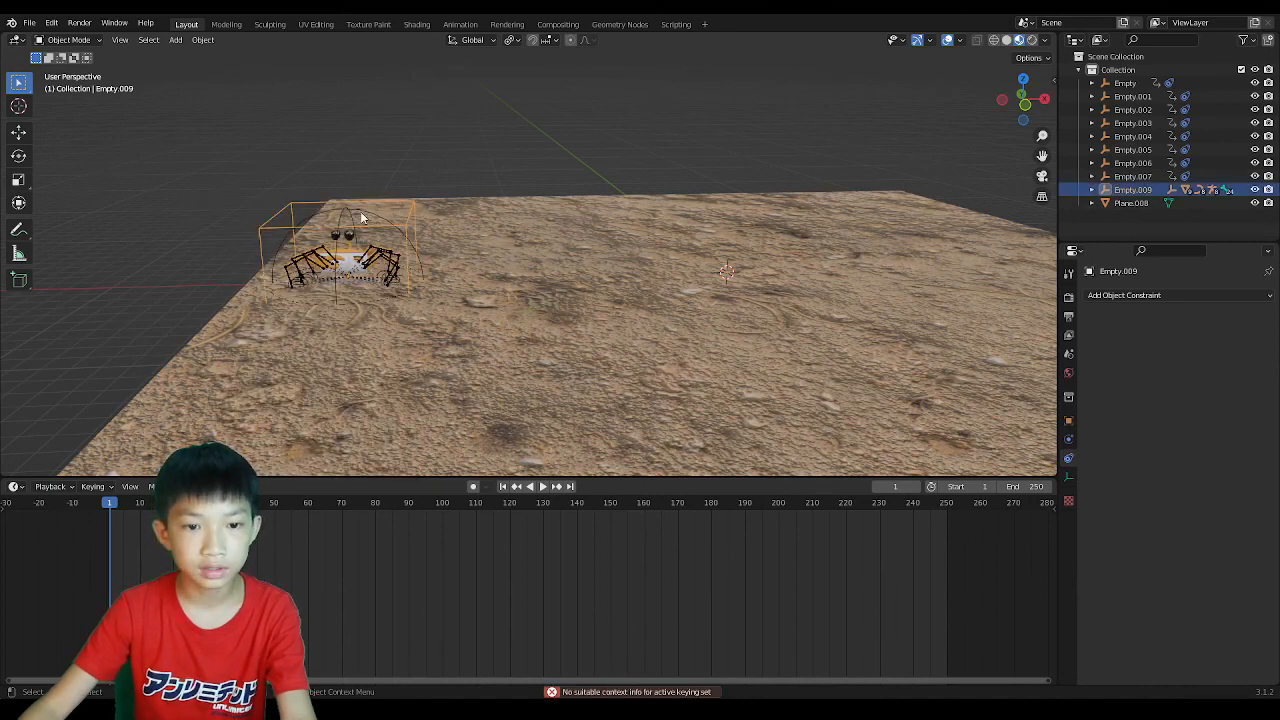
{"action": "scroll", "coordinate": [397, 231], "scroll_direction": "up", "scroll_amount": 1}
{"action": "key", "text": "i"}
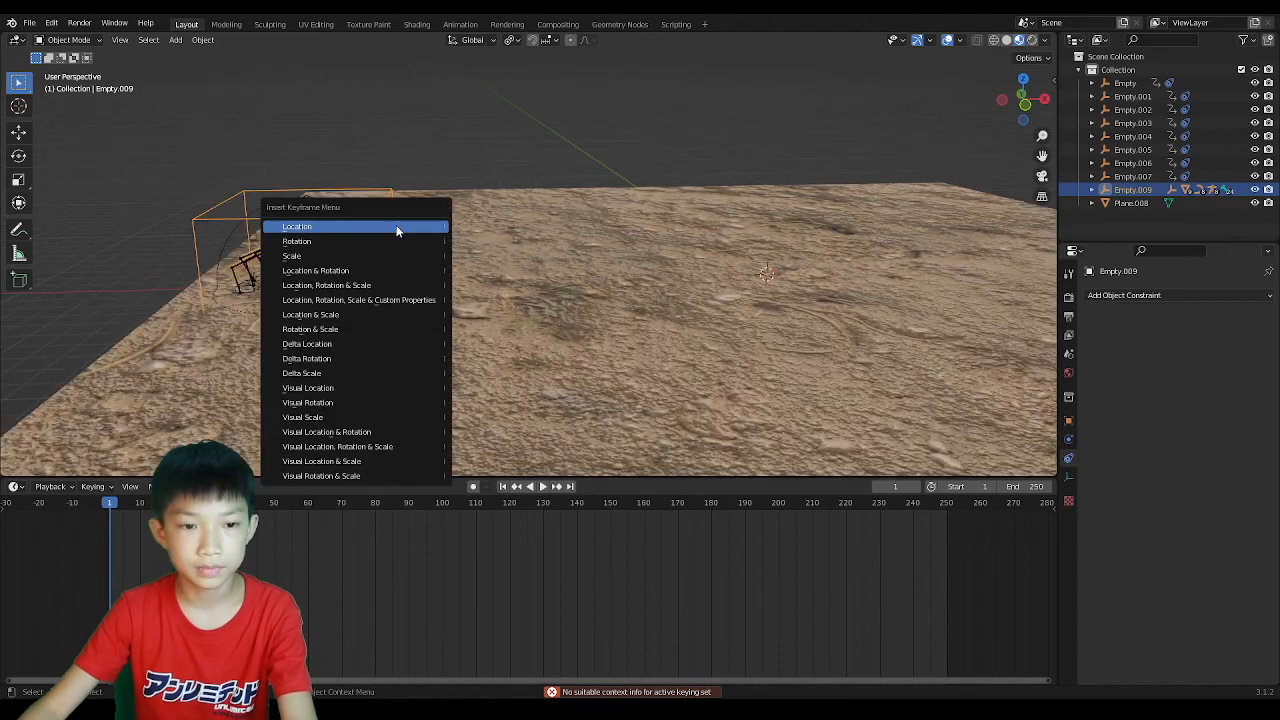
{"action": "left_click", "coordinate": [411, 226]}
{"action": "scroll", "coordinate": [380, 255], "scroll_direction": "down", "scroll_amount": 3}
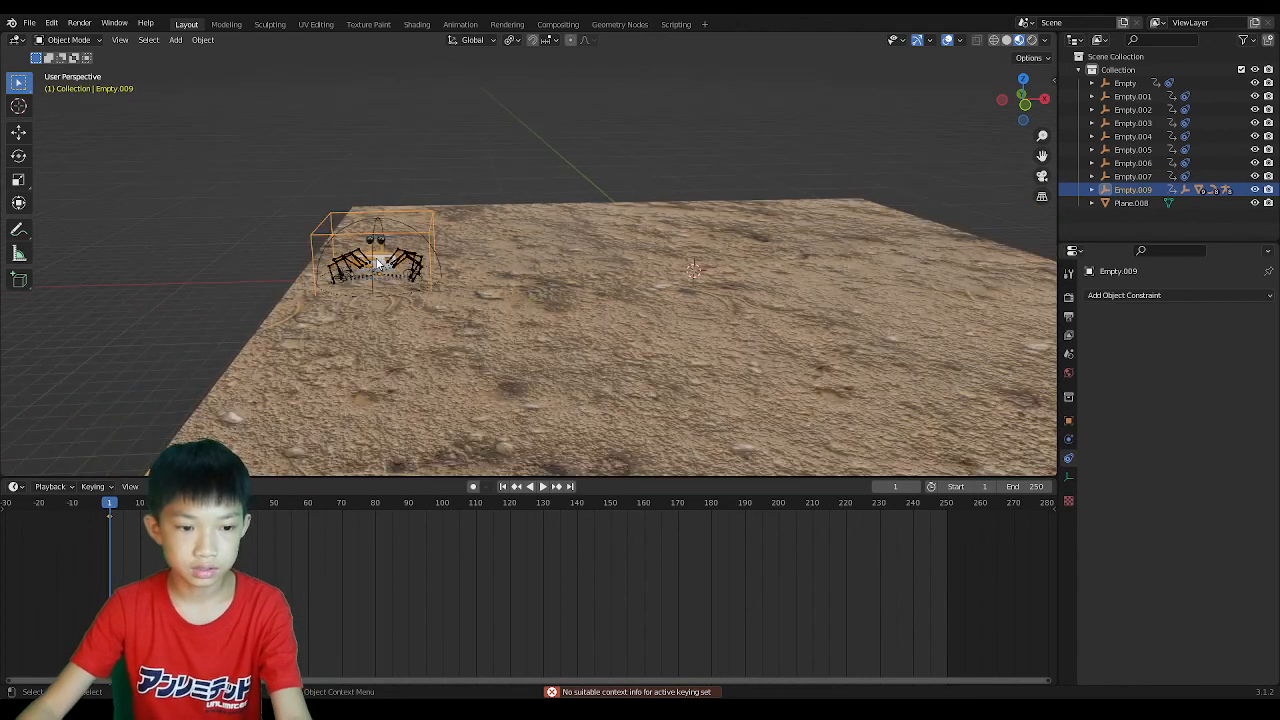
At frame 100, move the cube empty about 36.3 m along global X and keyframe its location there.
{"action": "key", "text": "space"}
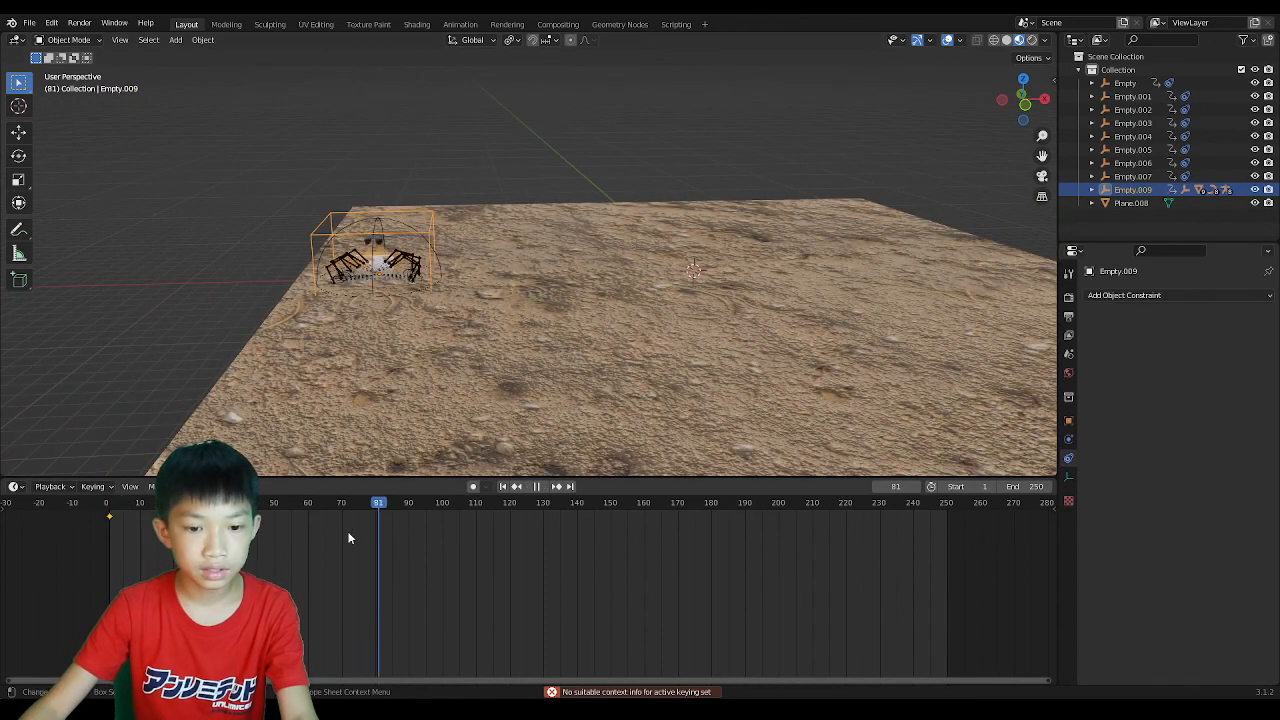
{"action": "key", "text": "space"}
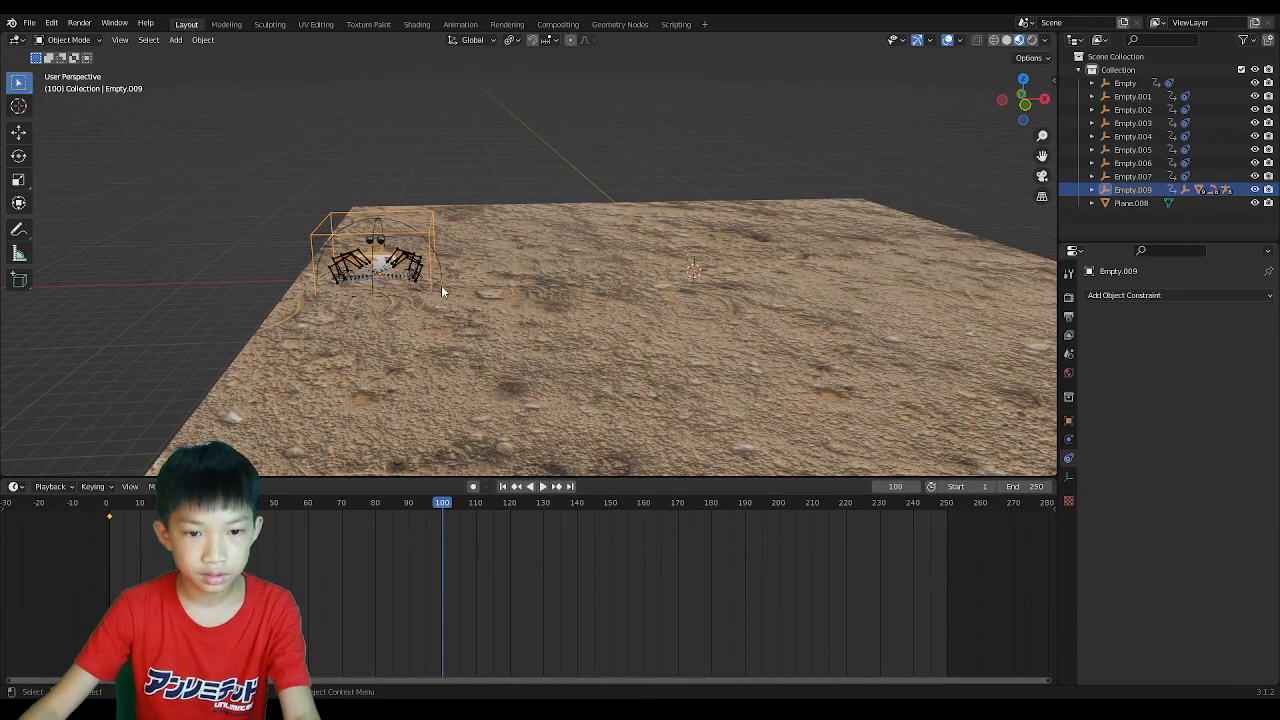
{"action": "key", "text": "g"}
{"action": "key", "text": "x"}
{"action": "left_click", "coordinate": [1023, 250]}
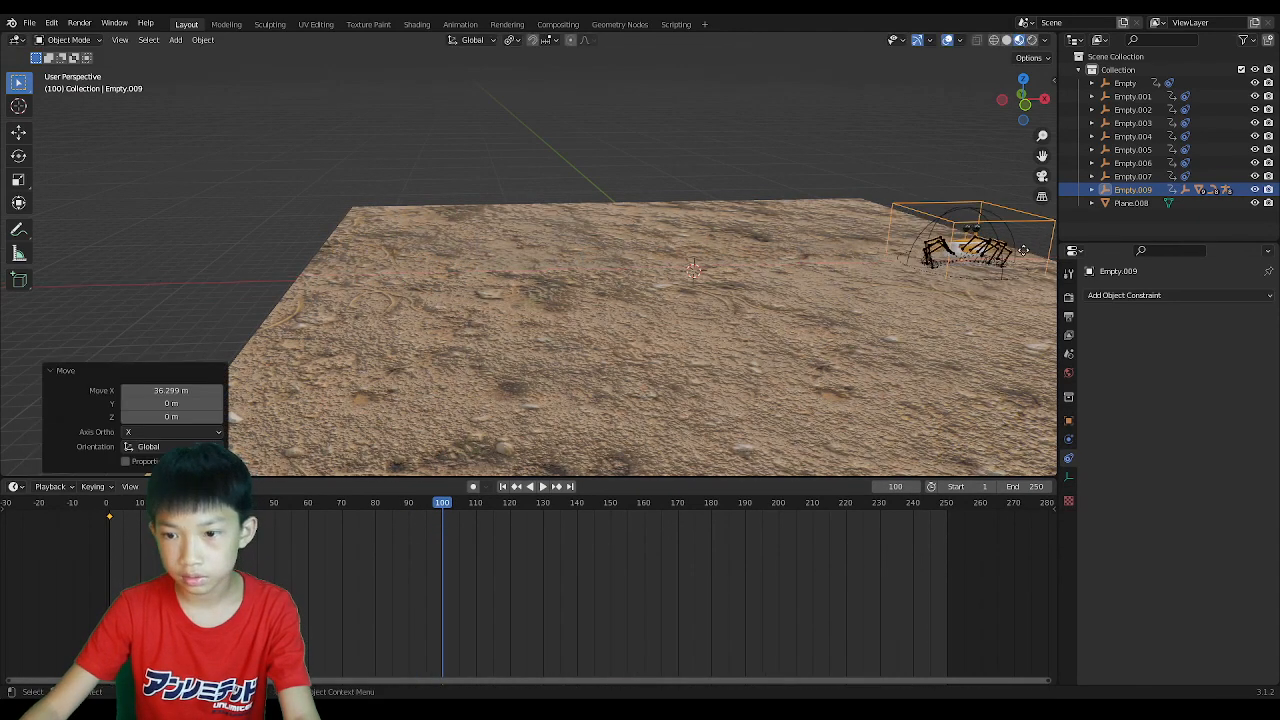
{"action": "middle_click_drag", "start_coordinate": [1023, 250], "coordinate": [624, 364]}
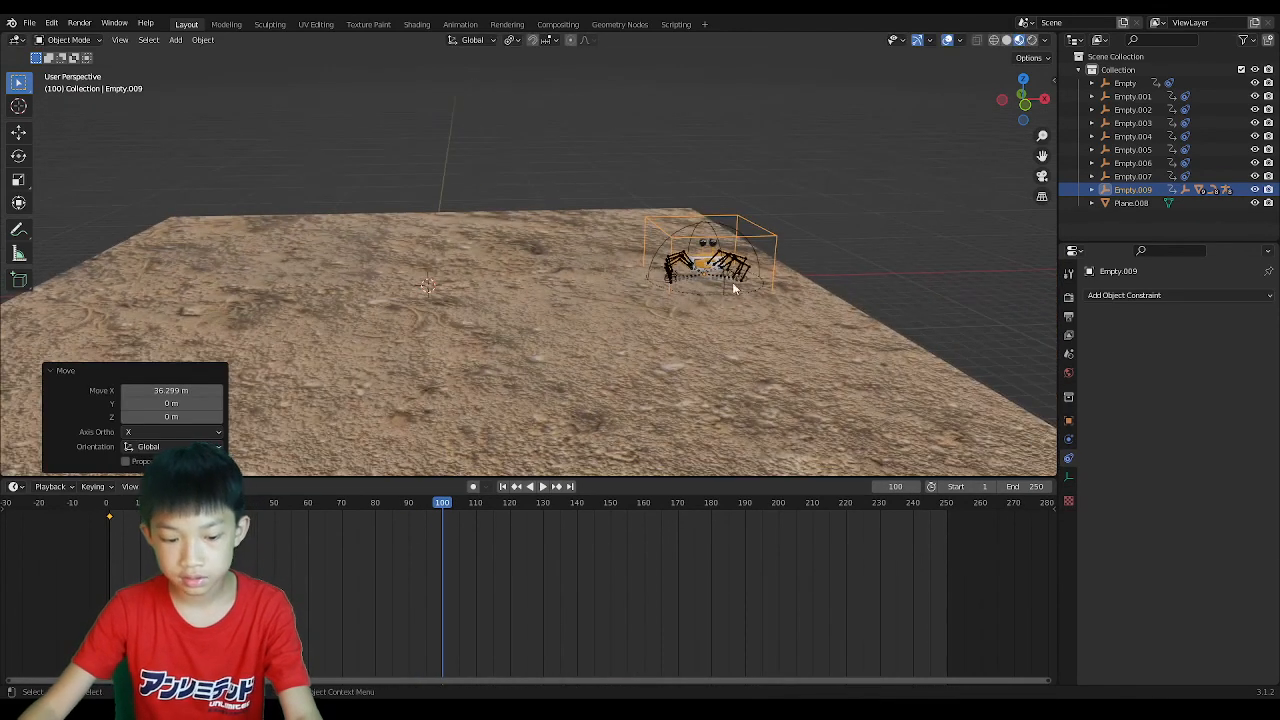
{"action": "key", "text": "i"}
{"action": "left_click", "coordinate": [624, 360]}
Return to frame 0, hide the viewport overlays, and play the crab's walk across the ground.
{"action": "key", "text": "space"}
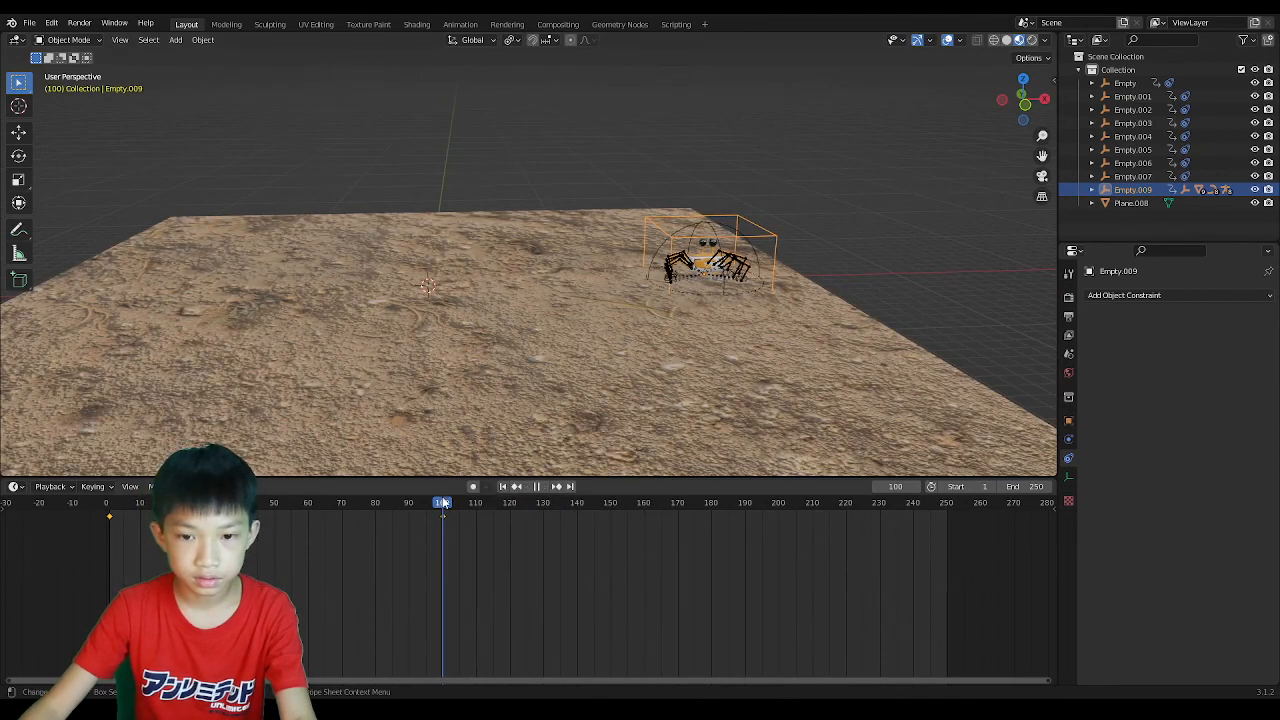
{"action": "left_click_drag", "start_coordinate": [444, 503], "coordinate": [106, 503]}
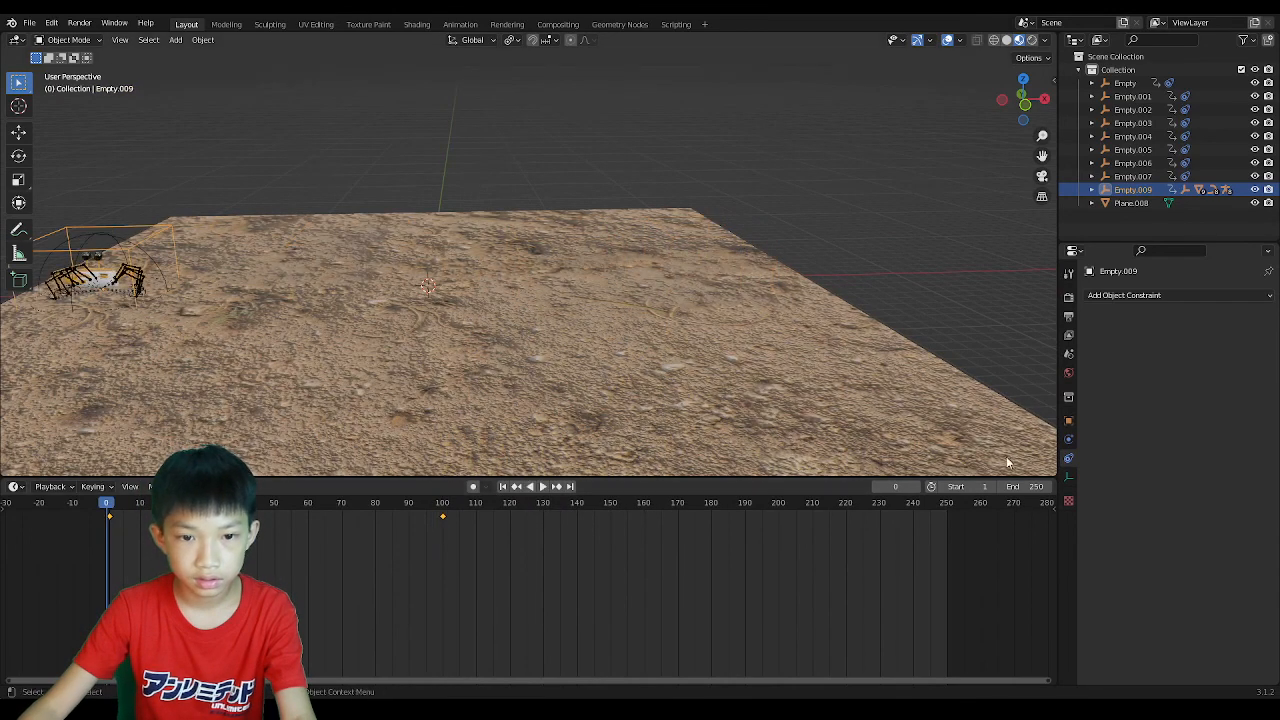
{"action": "left_click", "coordinate": [948, 40]}
{"action": "middle_click_drag", "start_coordinate": [863, 97], "coordinate": [957, 87], "text": "shift"}
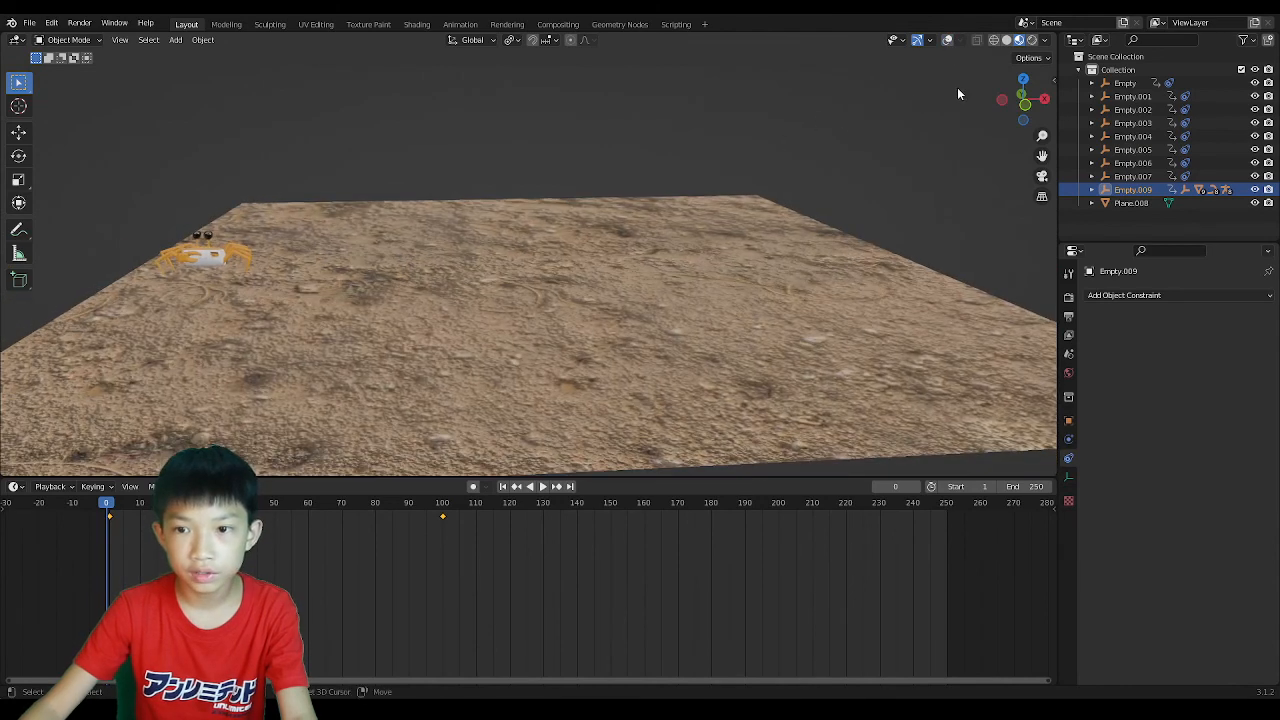
{"action": "scroll", "coordinate": [833, 78], "scroll_direction": "up", "scroll_amount": 3}
{"action": "key", "text": "space"}
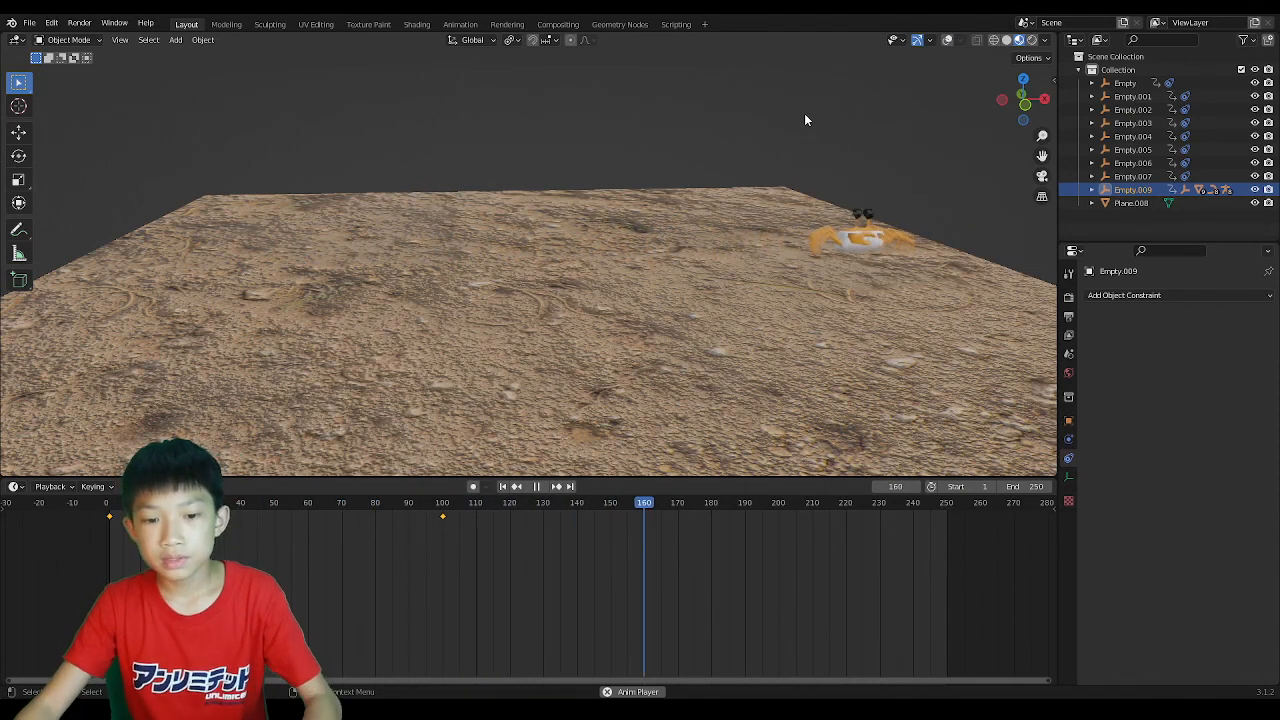
{"action": "scroll", "coordinate": [884, 180], "scroll_direction": "down", "scroll_amount": 3}
{"action": "scroll", "coordinate": [903, 114], "scroll_direction": "down", "scroll_amount": 3}
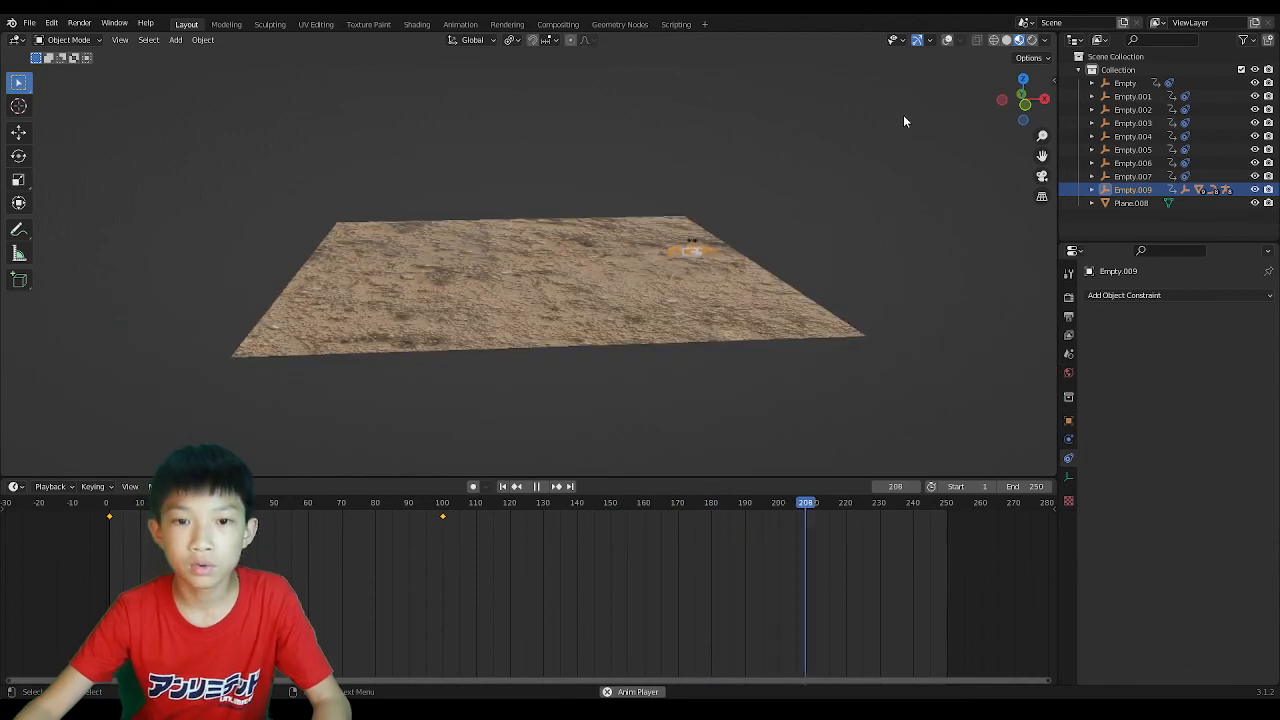
{"action": "scroll", "coordinate": [903, 115], "scroll_direction": "up", "scroll_amount": 2}
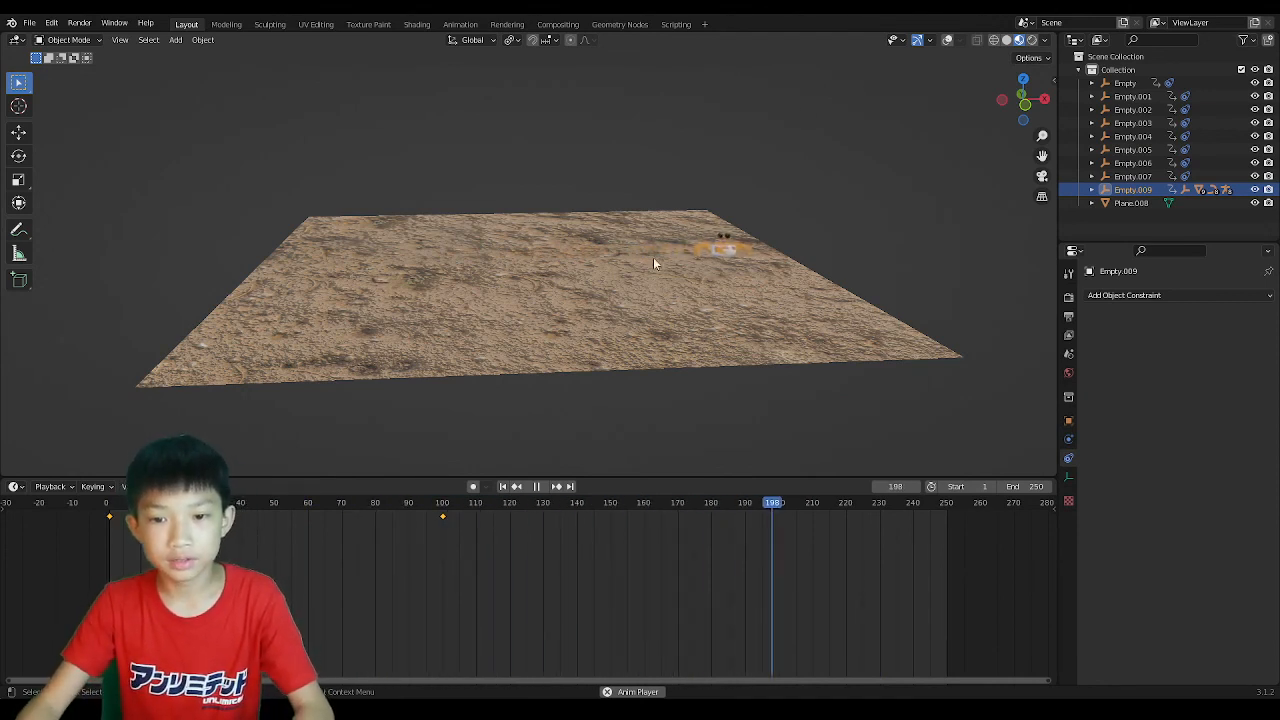
{"action": "key", "text": "space"}
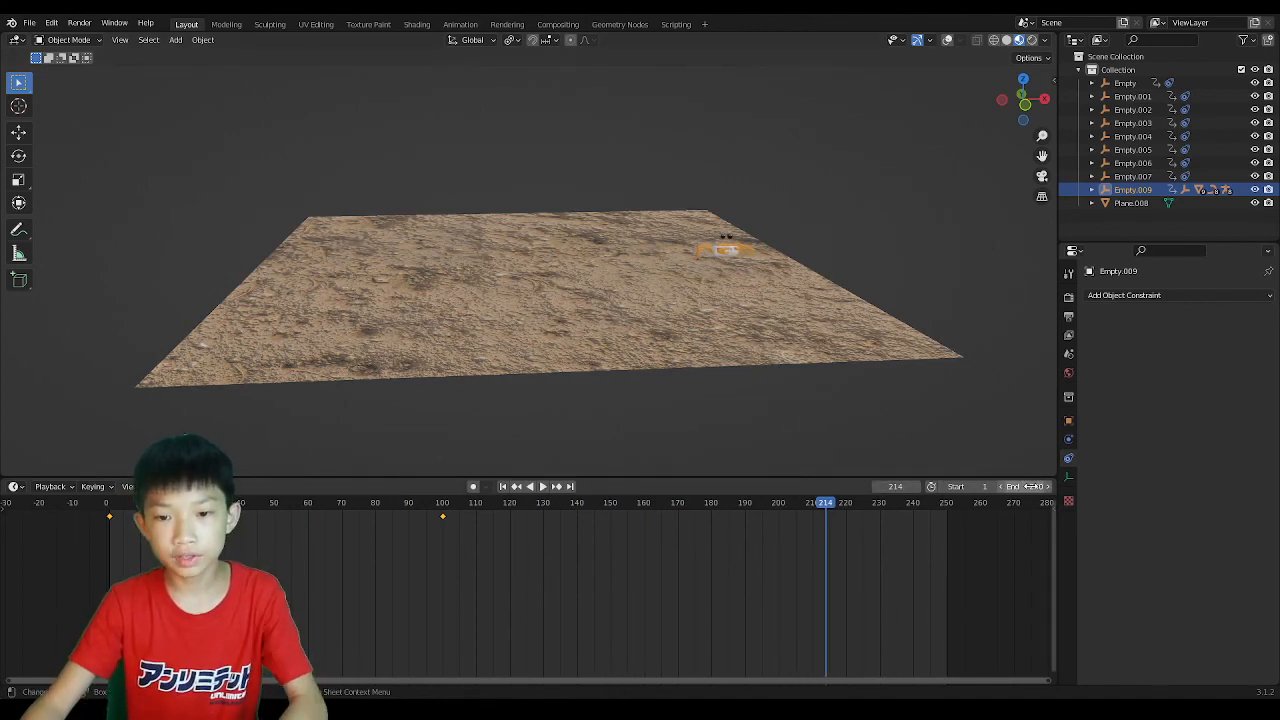
Fit the timeline to the frame range and set the animation's end frame to 100.
{"action": "key", "text": "Home"}
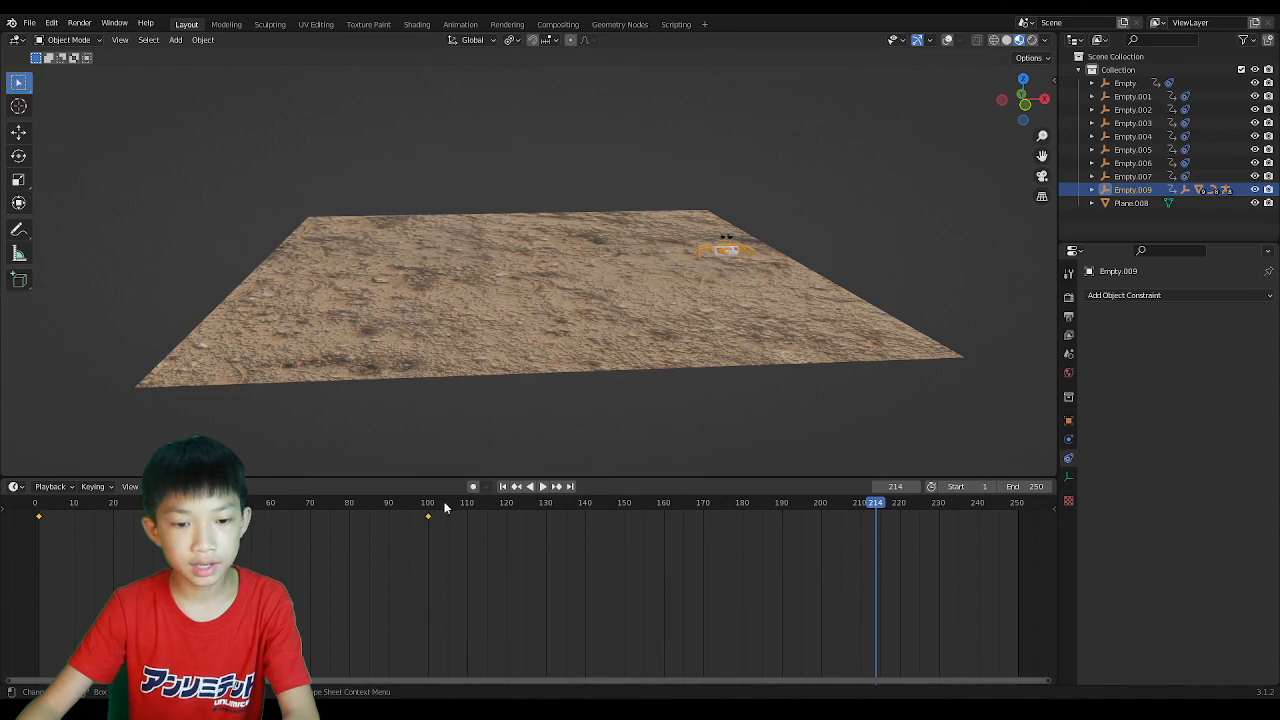
{"action": "left_click", "coordinate": [1024, 487]}
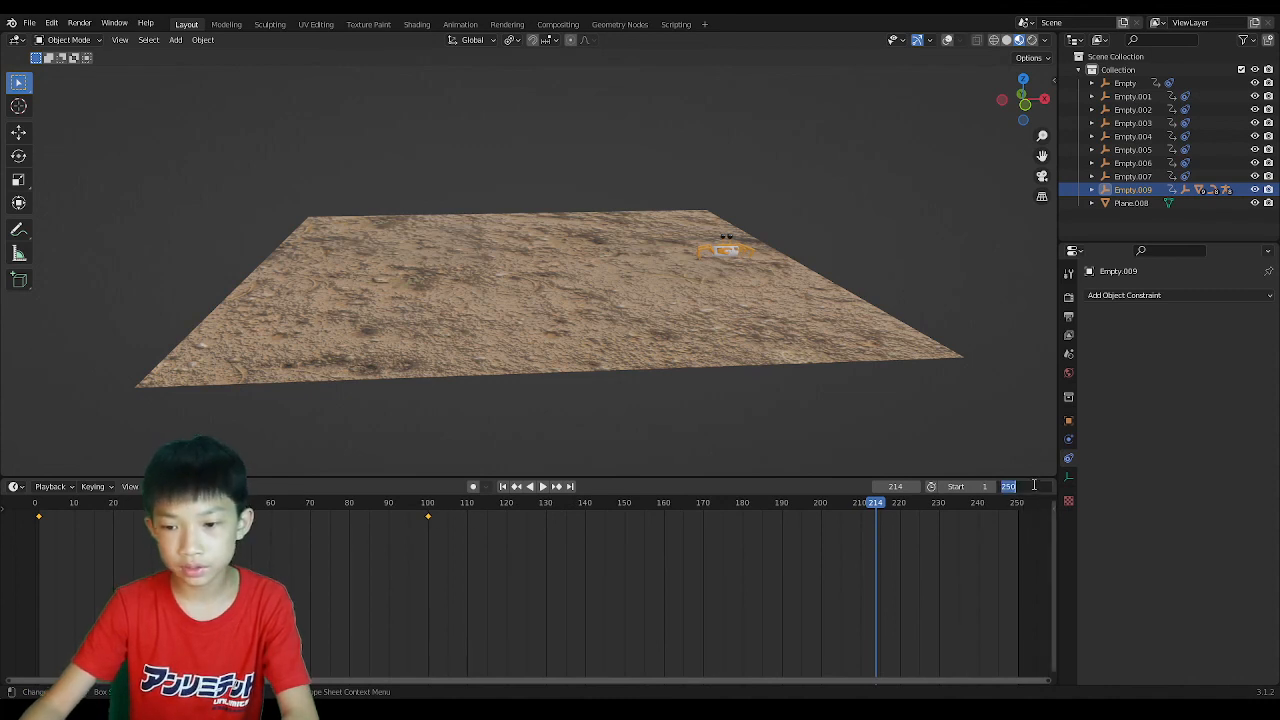
{"action": "type", "text": "100"}
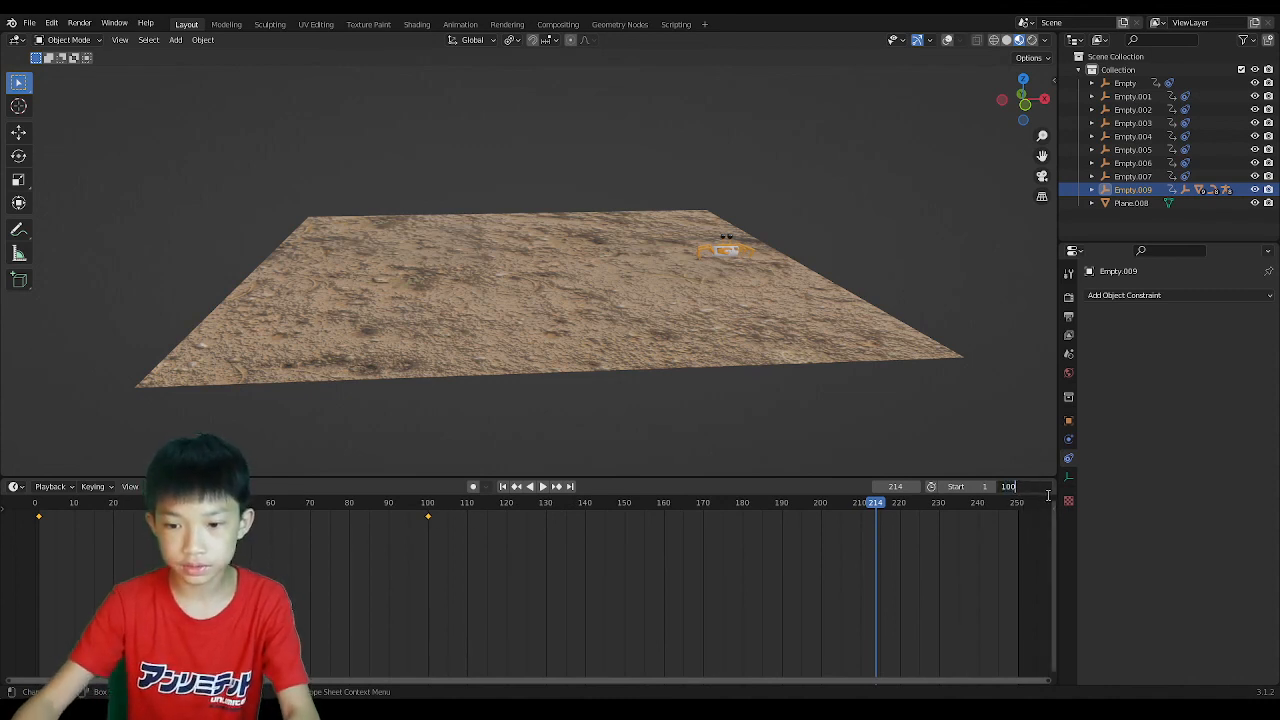
{"action": "key", "text": "Return"}
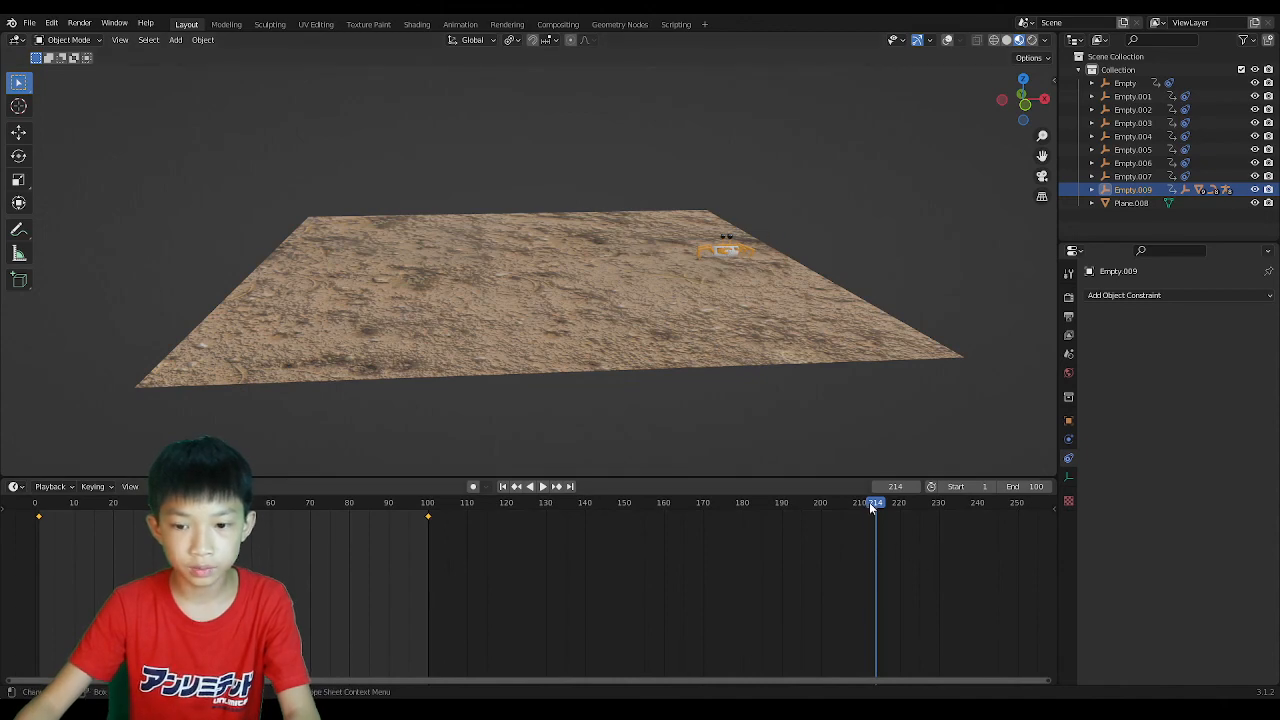
Play the shortened animation from frame 0, stop it, and show the viewport overlays again.
{"action": "left_click_drag", "start_coordinate": [869, 502], "coordinate": [53, 516]}
{"action": "key", "text": "space"}
{"action": "middle_click_drag", "start_coordinate": [783, 376], "coordinate": [742, 366]}
{"action": "scroll", "coordinate": [740, 366], "scroll_direction": "up", "scroll_amount": 2}
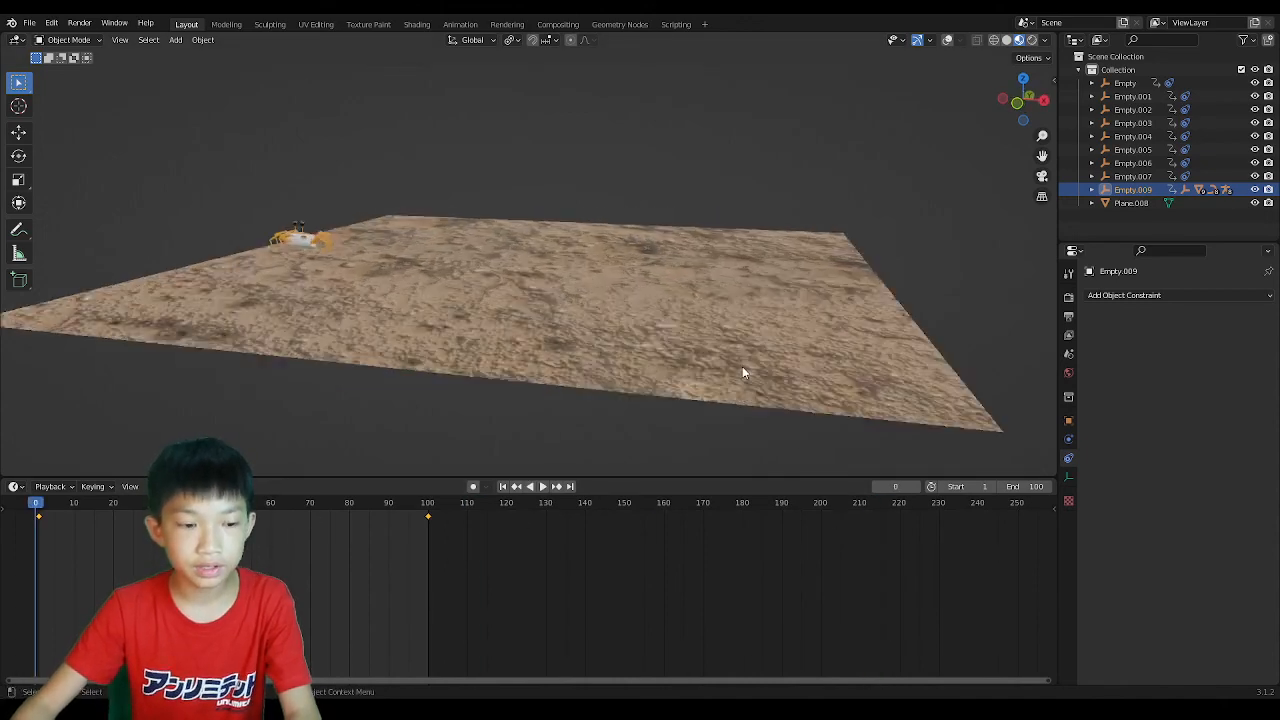
{"action": "key", "text": "space"}
{"action": "scroll", "coordinate": [626, 304], "scroll_direction": "down", "scroll_amount": 2}
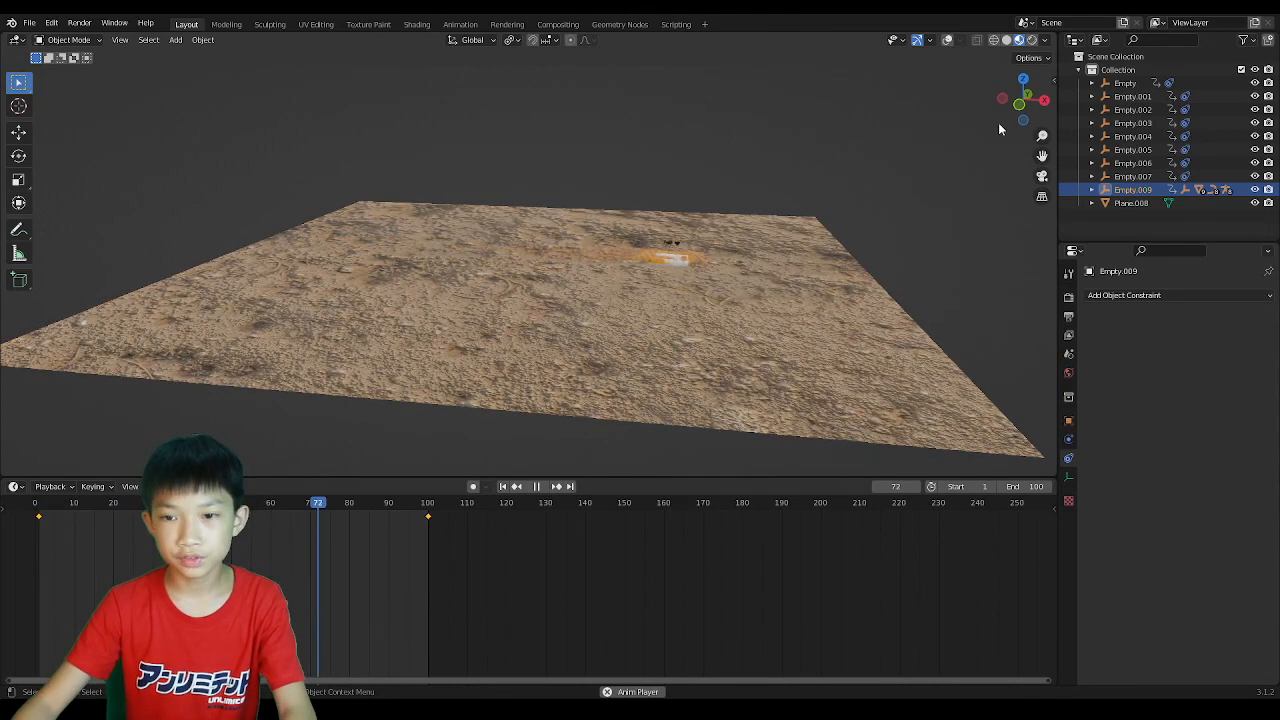
{"action": "key", "text": "space"}
{"action": "left_click", "coordinate": [949, 40]}
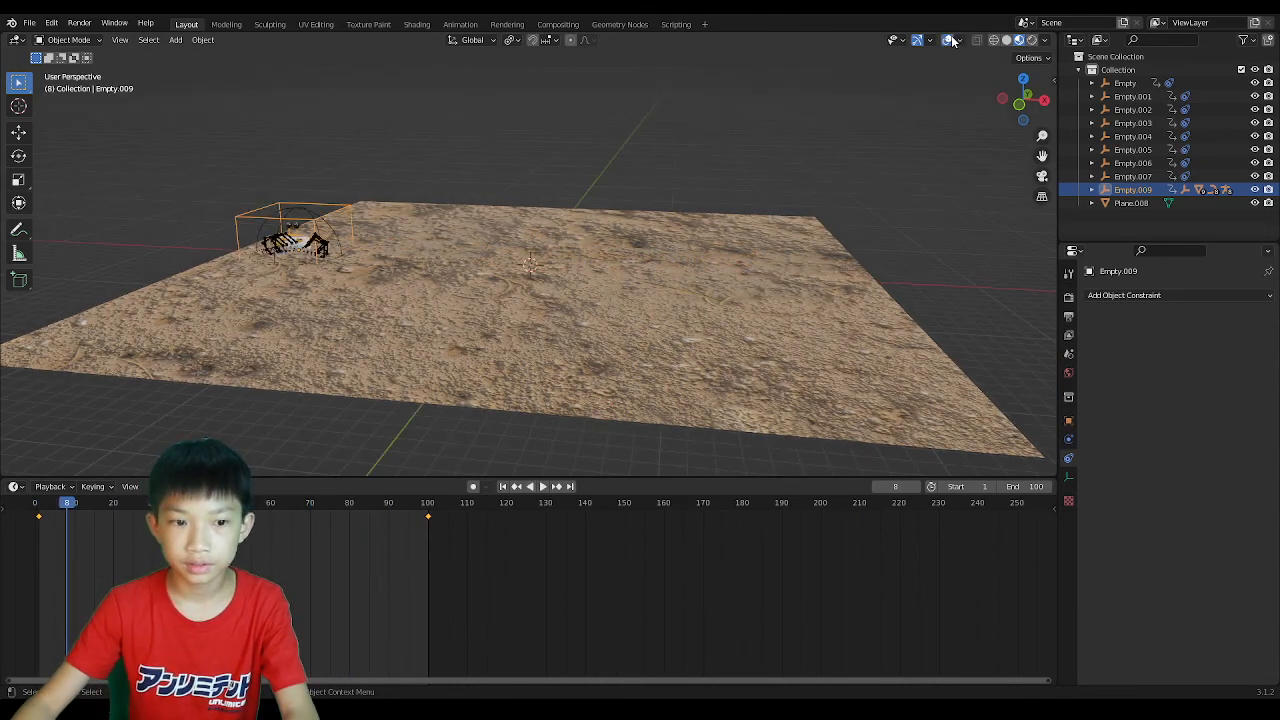
Return to frame 0, deselect the cube empty, and add a camera at the world origin.
{"action": "middle_click_drag", "start_coordinate": [448, 137], "coordinate": [2, 392]}
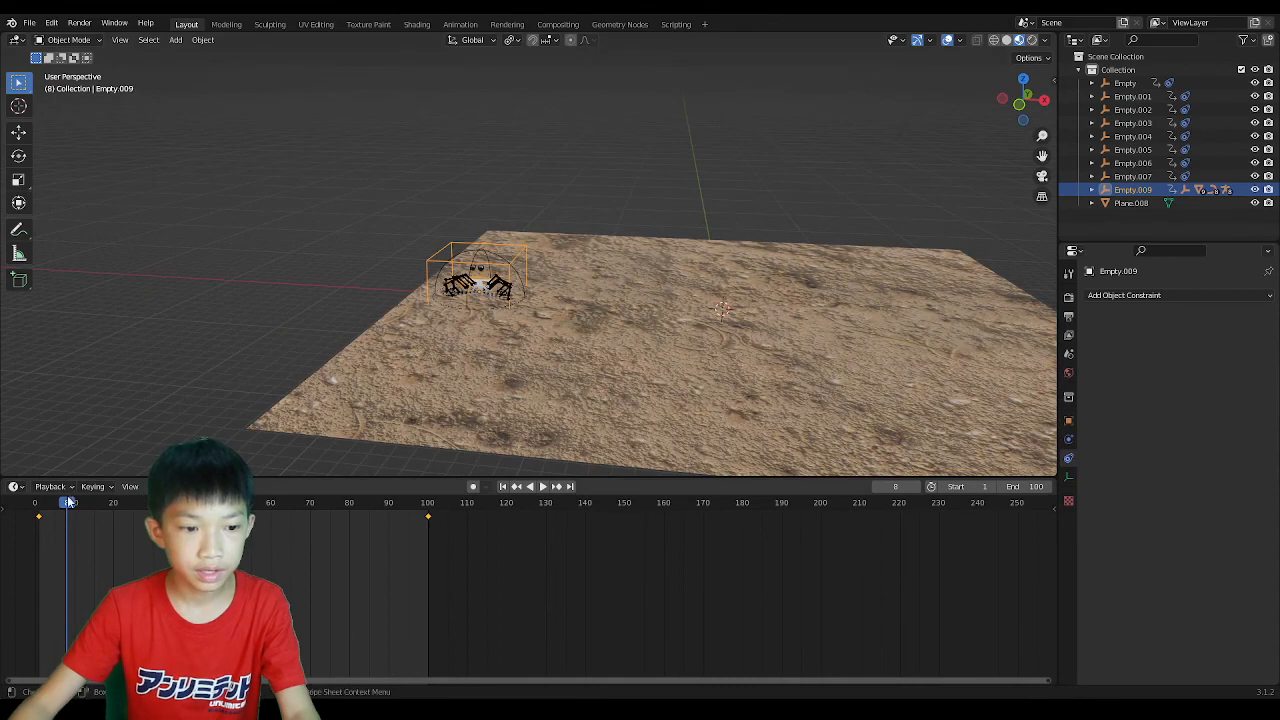
{"action": "left_click_drag", "start_coordinate": [66, 499], "coordinate": [22, 498]}
{"action": "left_click", "coordinate": [205, 318]}
{"action": "middle_click_drag", "start_coordinate": [612, 322], "coordinate": [394, 306]}
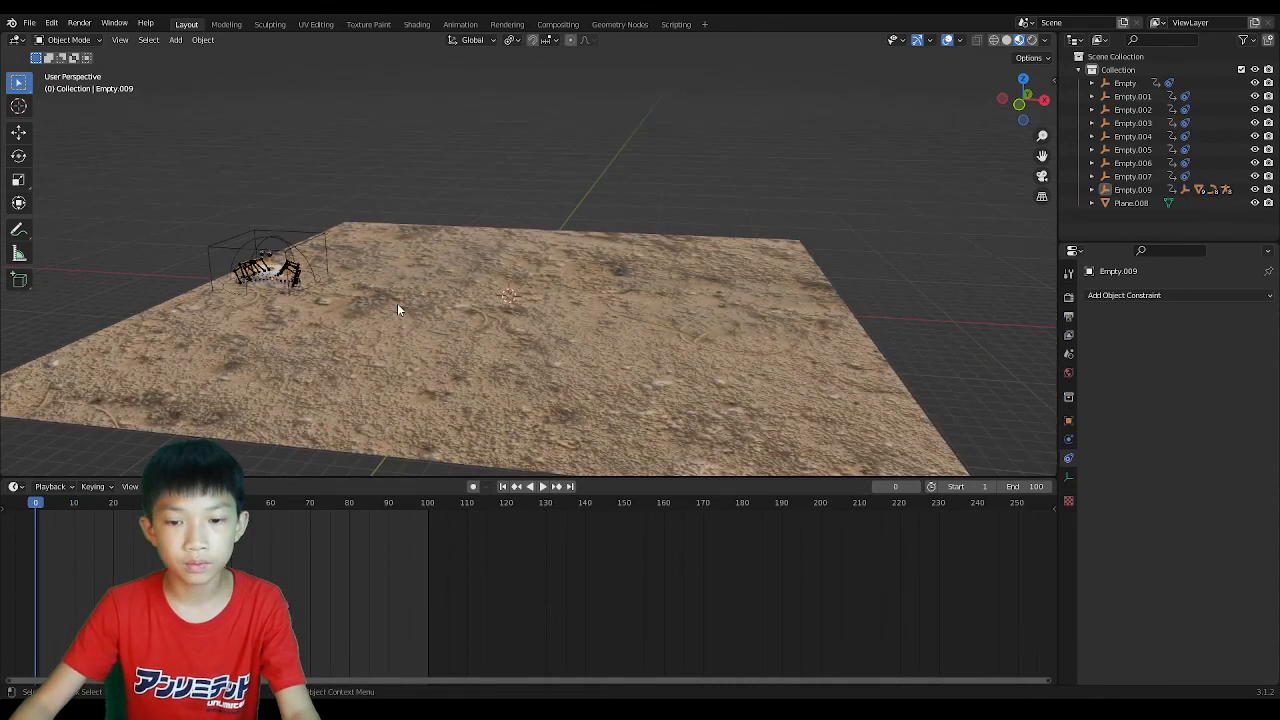
{"action": "middle_click_drag", "start_coordinate": [497, 211], "coordinate": [500, 243]}
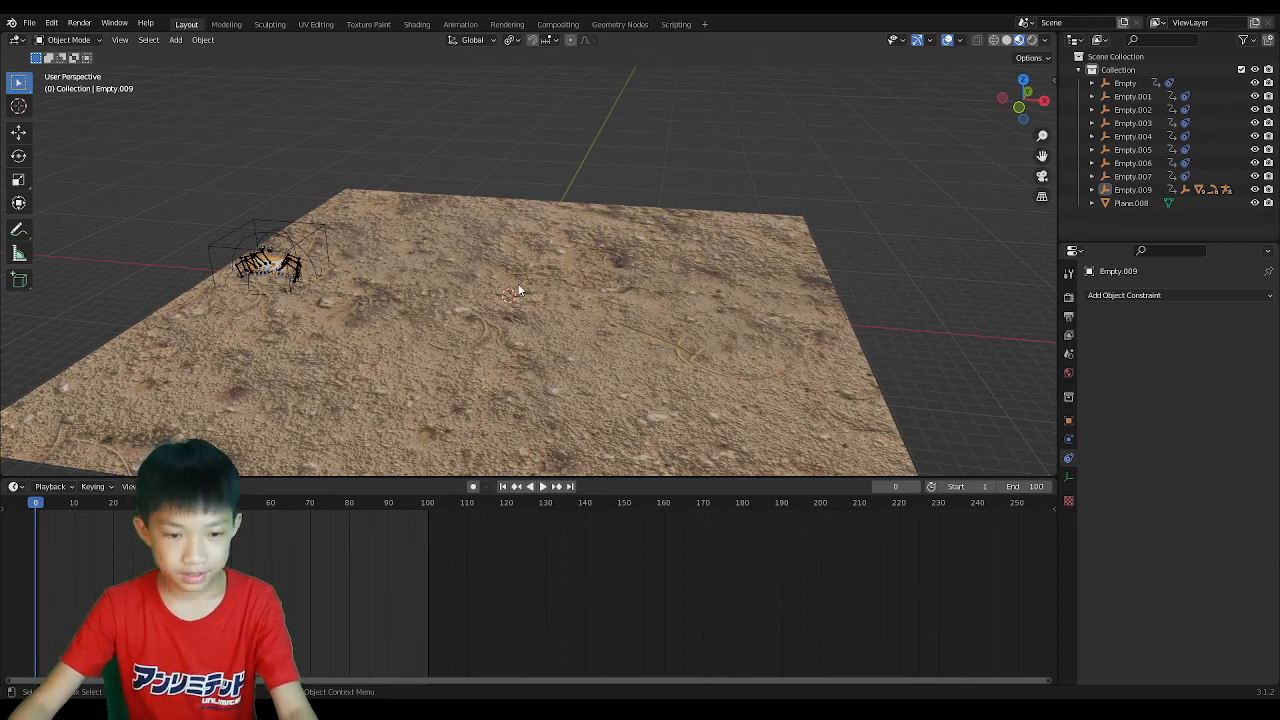
{"action": "key", "text": "shift+a"}
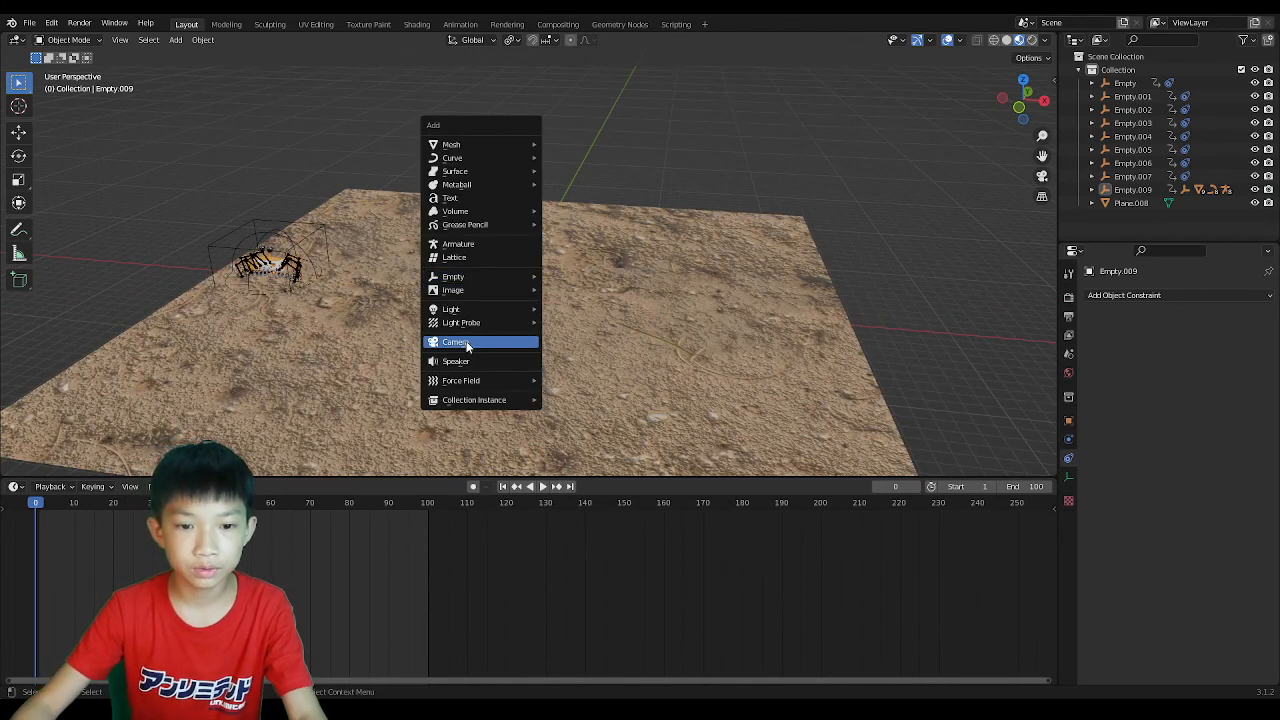
{"action": "left_click", "coordinate": [456, 342]}
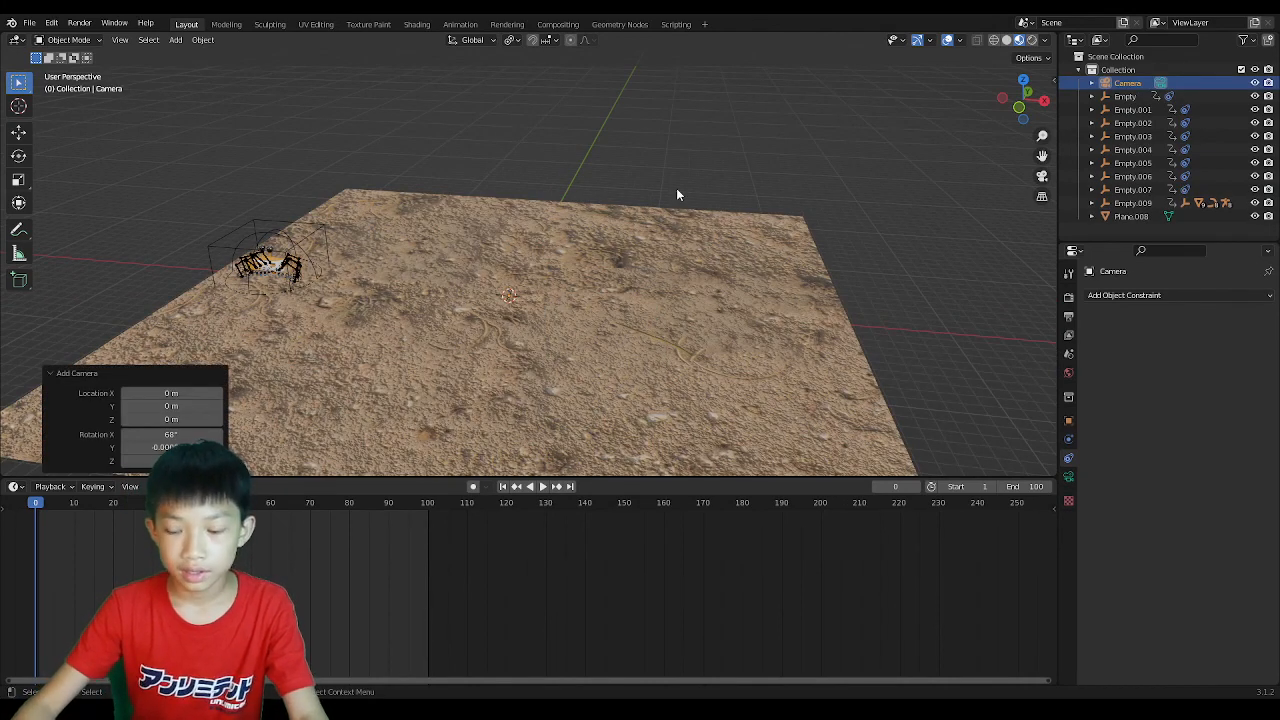
Look through the new camera and lock the camera to the view.
{"action": "key", "text": "KP_0"}
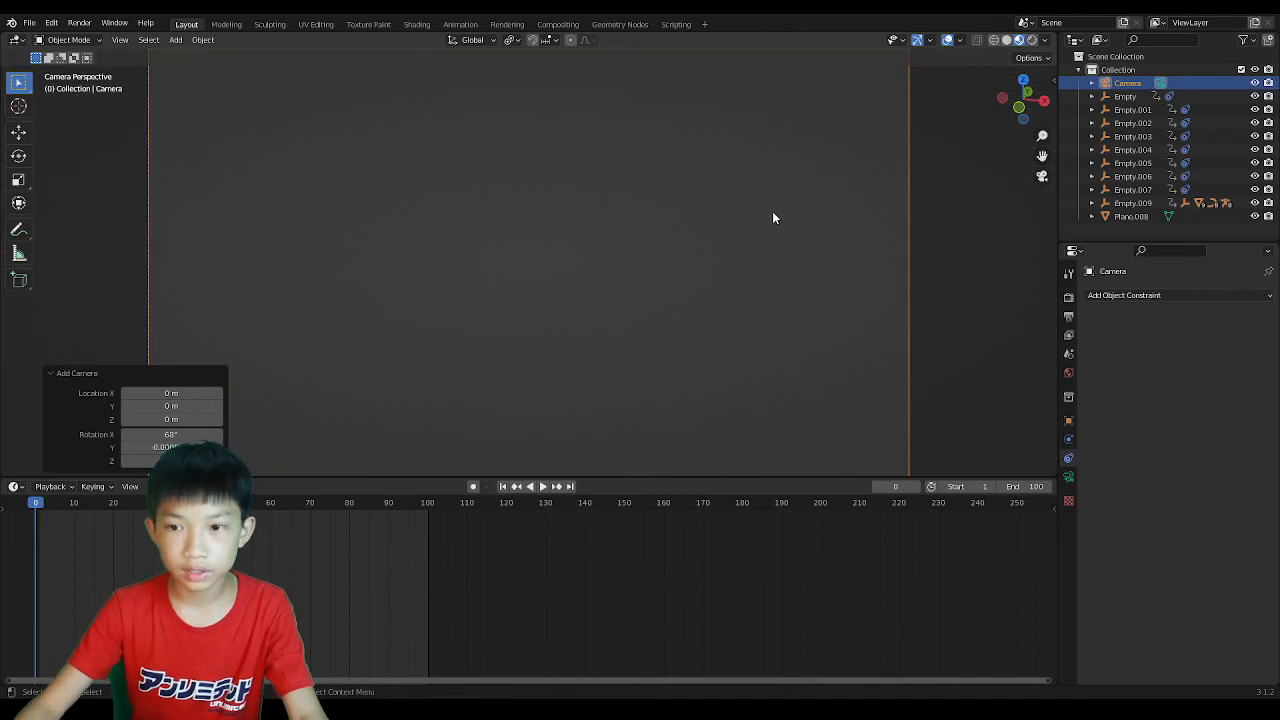
{"action": "scroll", "coordinate": [771, 217], "scroll_direction": "down", "scroll_amount": 3}
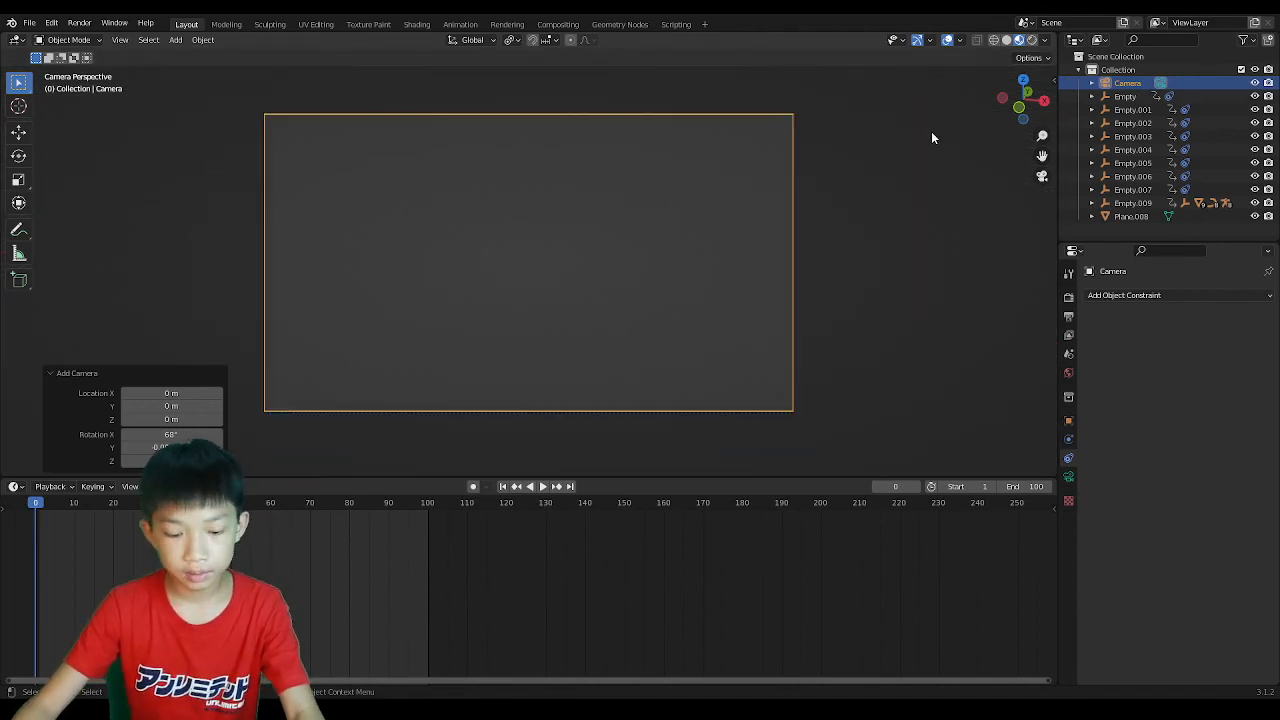
{"action": "left_click", "coordinate": [1048, 78]}
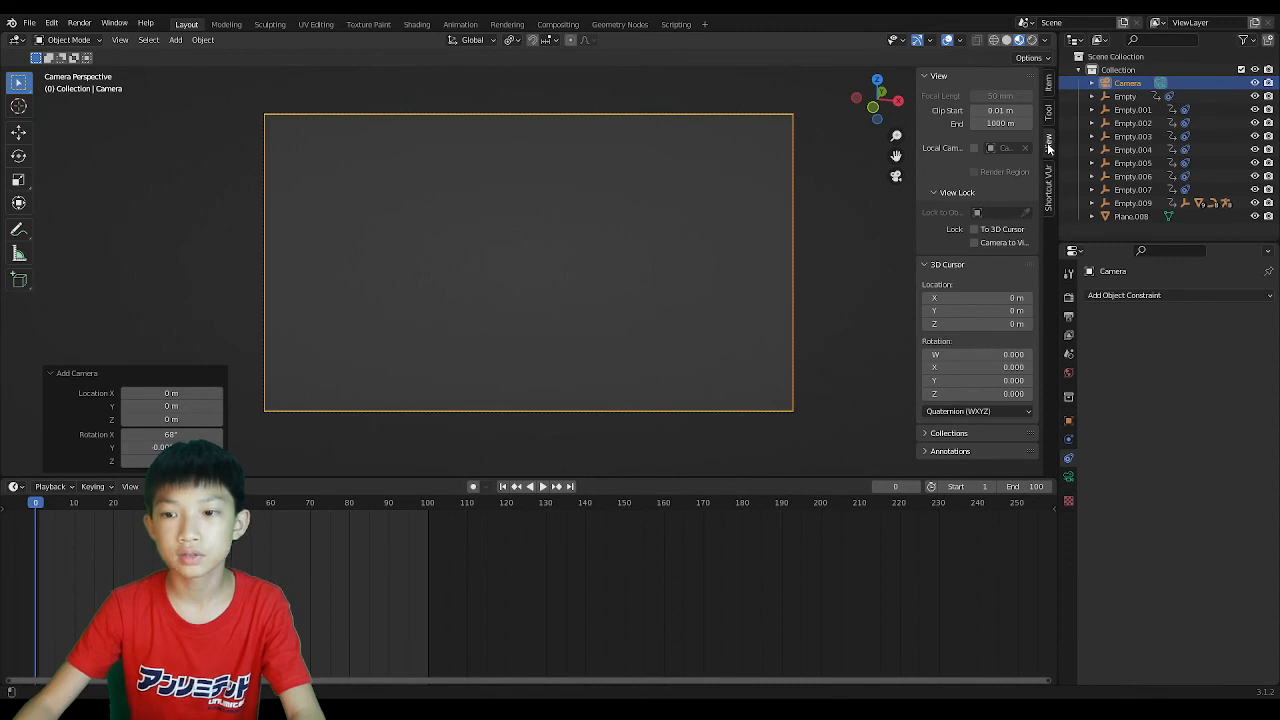
{"action": "left_click", "coordinate": [1049, 113]}
{"action": "left_click", "coordinate": [1049, 142]}
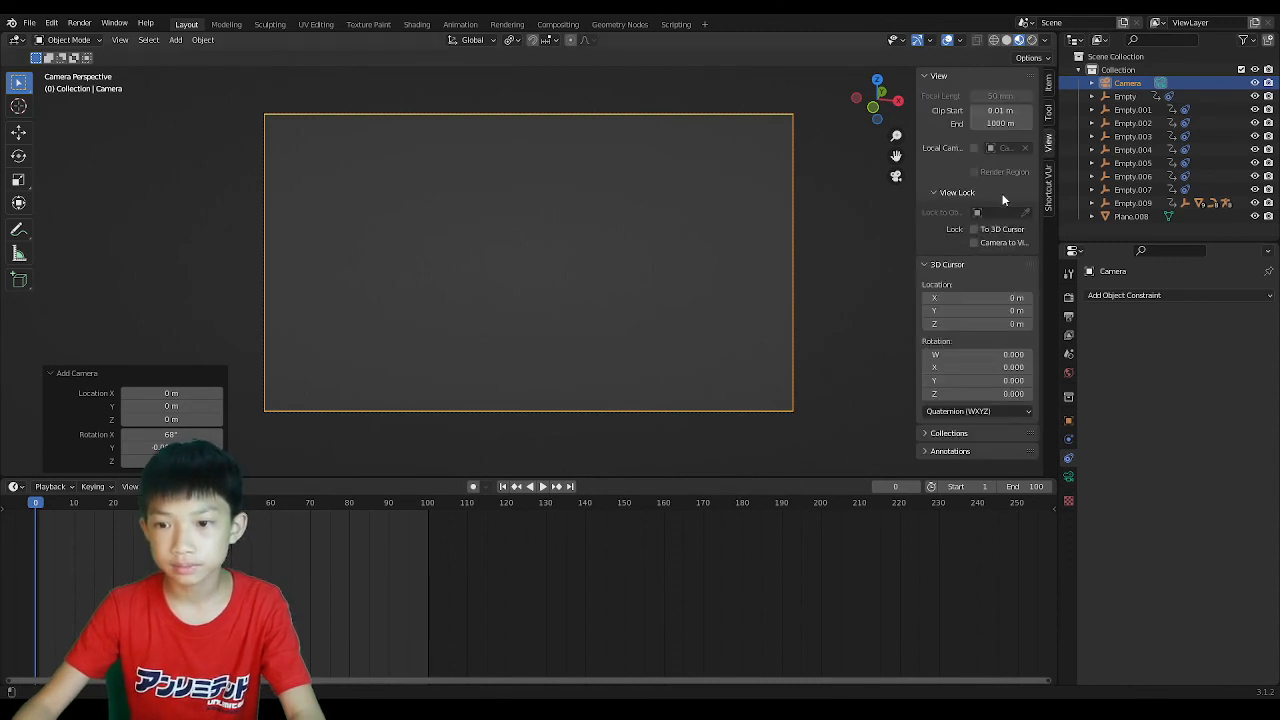
{"action": "left_click", "coordinate": [974, 243]}
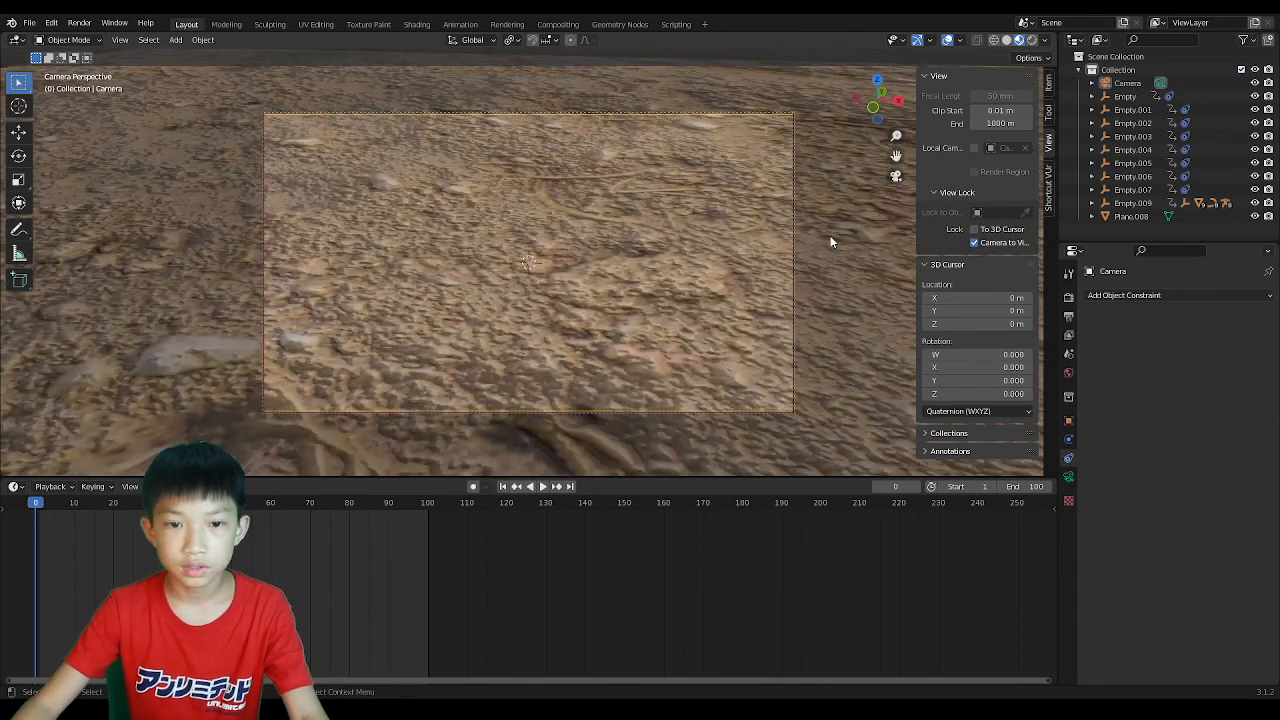
Position the locked camera so the crab fills the middle of the frame from an angled front view.
{"action": "scroll", "coordinate": [641, 218], "scroll_direction": "down", "scroll_amount": 6}
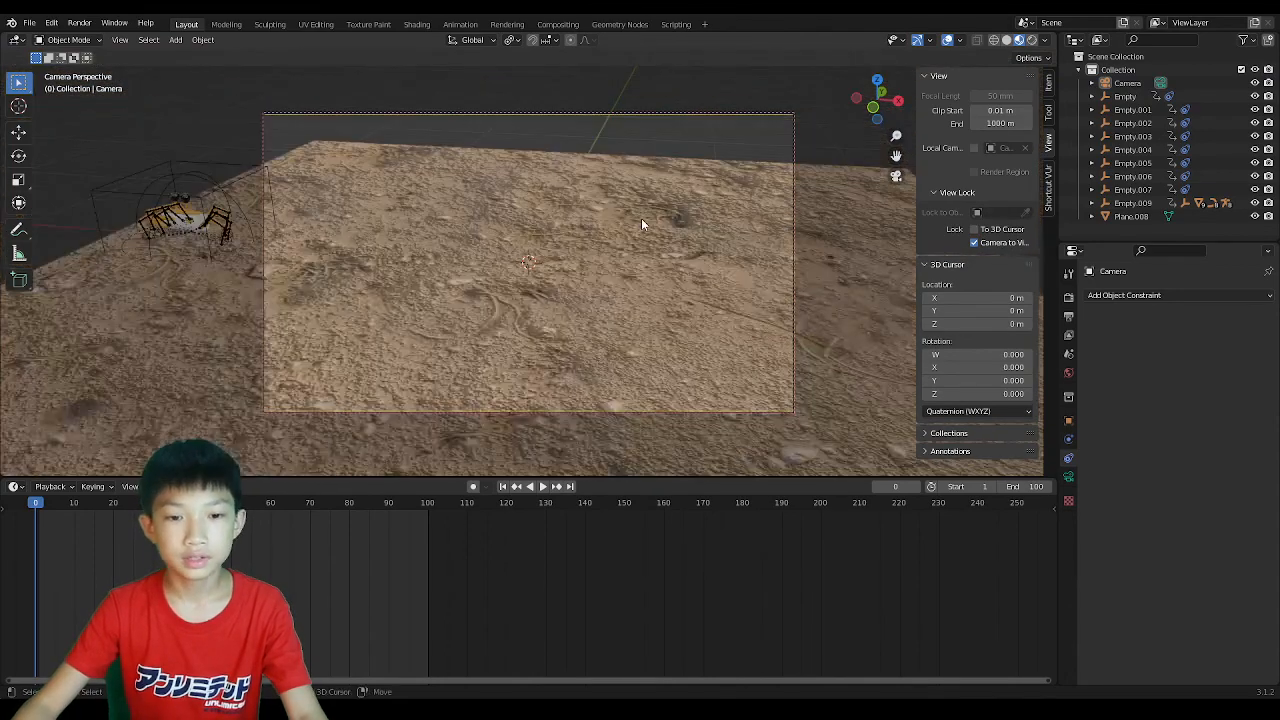
{"action": "middle_click_drag", "start_coordinate": [645, 223], "coordinate": [743, 222], "text": "shift"}
{"action": "scroll", "coordinate": [673, 205], "scroll_direction": "up", "scroll_amount": 3}
{"action": "scroll", "coordinate": [673, 200], "scroll_direction": "up", "scroll_amount": 3}
{"action": "middle_click_drag", "start_coordinate": [673, 200], "coordinate": [867, 342], "text": "shift"}
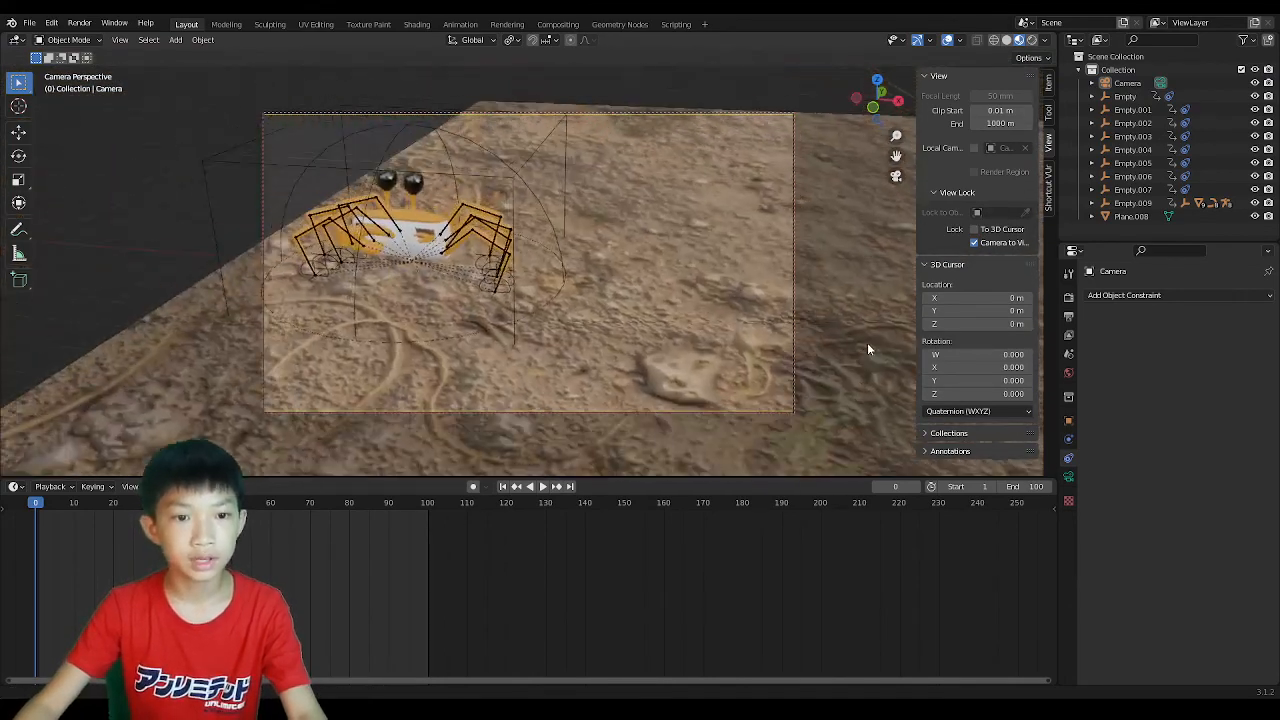
{"action": "scroll", "coordinate": [886, 390], "scroll_direction": "down", "scroll_amount": 1}
{"action": "middle_click_drag", "start_coordinate": [886, 390], "coordinate": [933, 408], "text": "shift"}
{"action": "scroll", "coordinate": [815, 345], "scroll_direction": "up", "scroll_amount": 2}
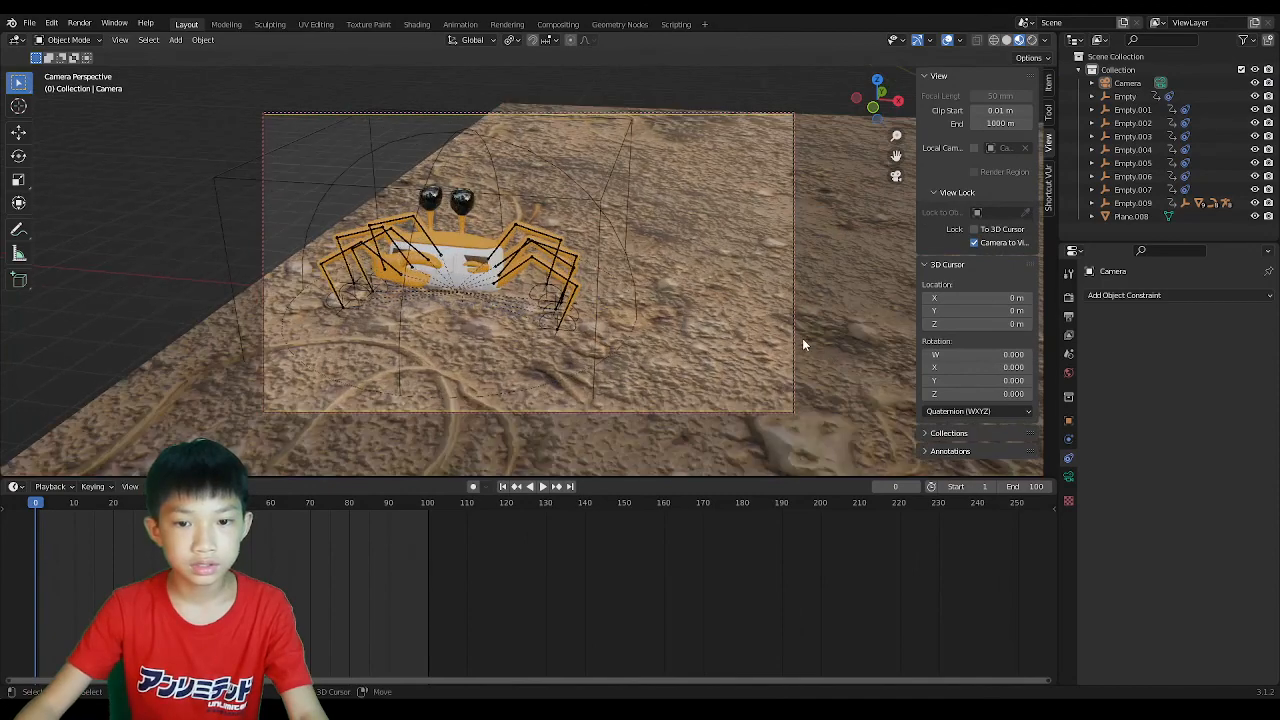
{"action": "middle_click_drag", "start_coordinate": [802, 338], "coordinate": [812, 366], "text": "shift"}
{"action": "scroll", "coordinate": [875, 363], "scroll_direction": "down", "scroll_amount": 1}
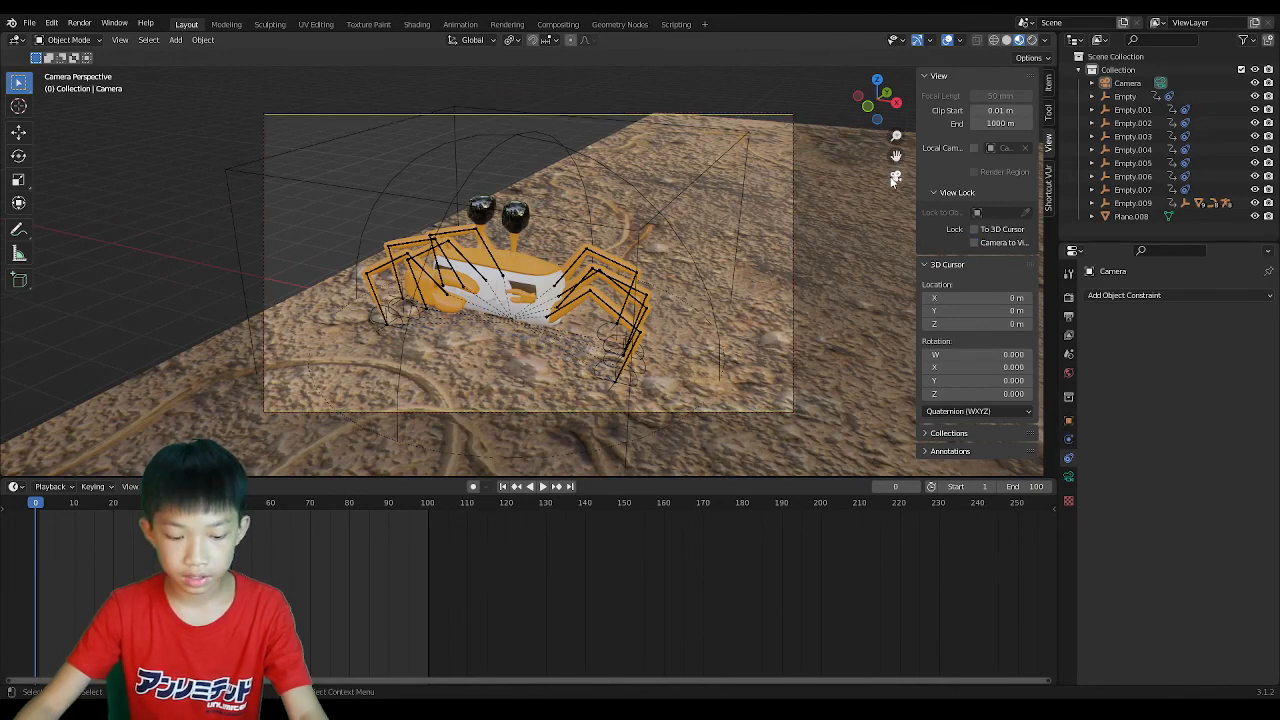
Leave the camera view and parent the camera to the cube empty around the crab with the Object type.
{"action": "key", "text": "n"}
{"action": "middle_click_drag", "start_coordinate": [876, 164], "coordinate": [673, 171]}
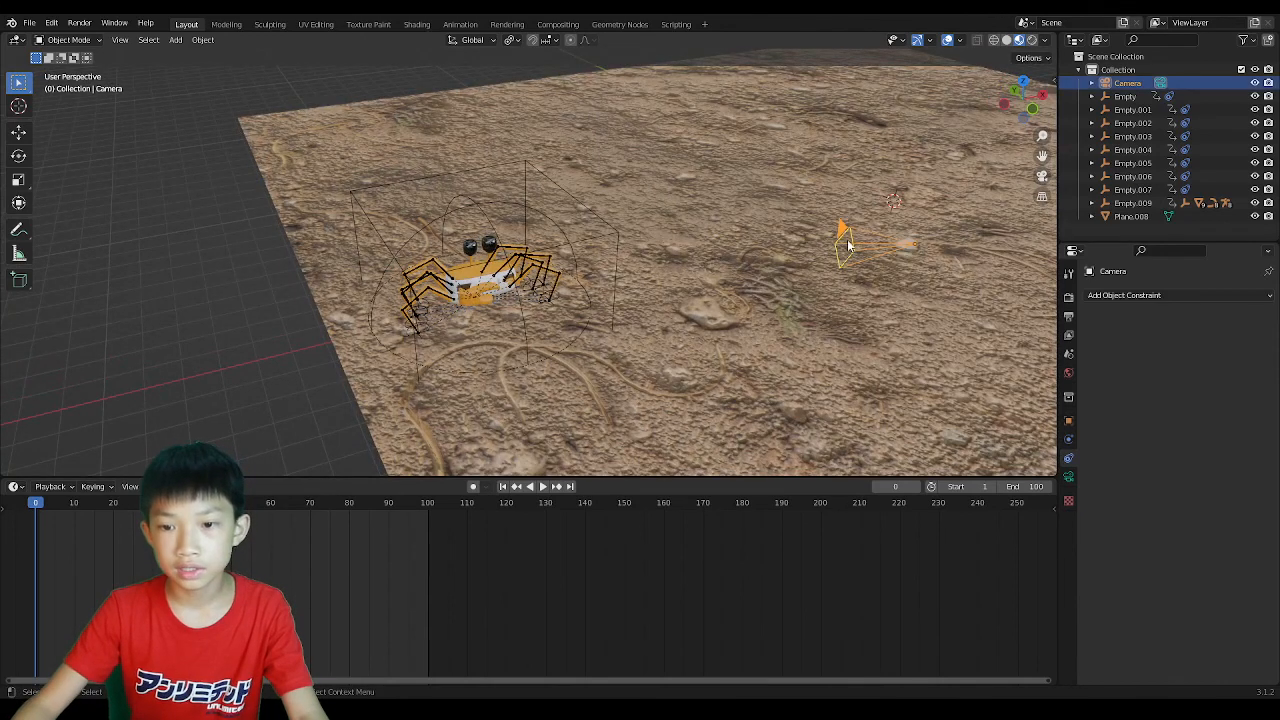
{"action": "left_click", "coordinate": [590, 236]}
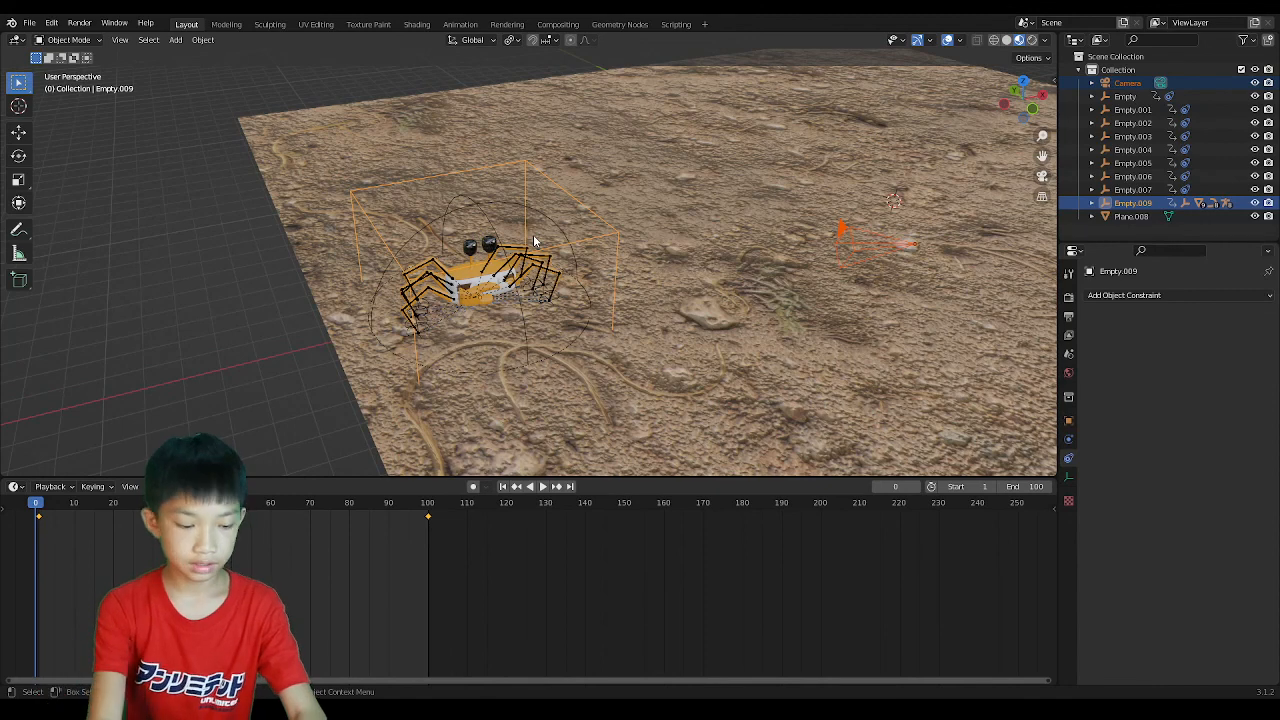
{"action": "key", "text": "ctrl+p"}
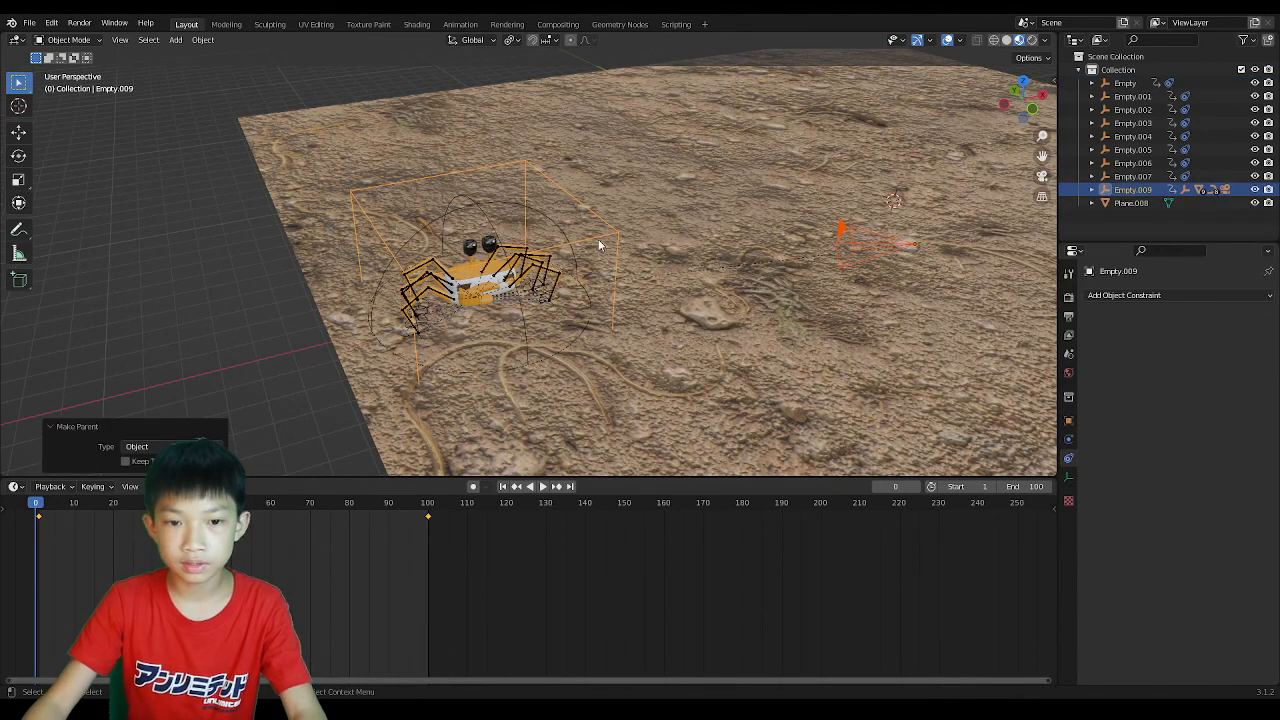
View the scene through the camera with overlays hidden and play the walk animation.
{"action": "key", "text": "KP_0"}
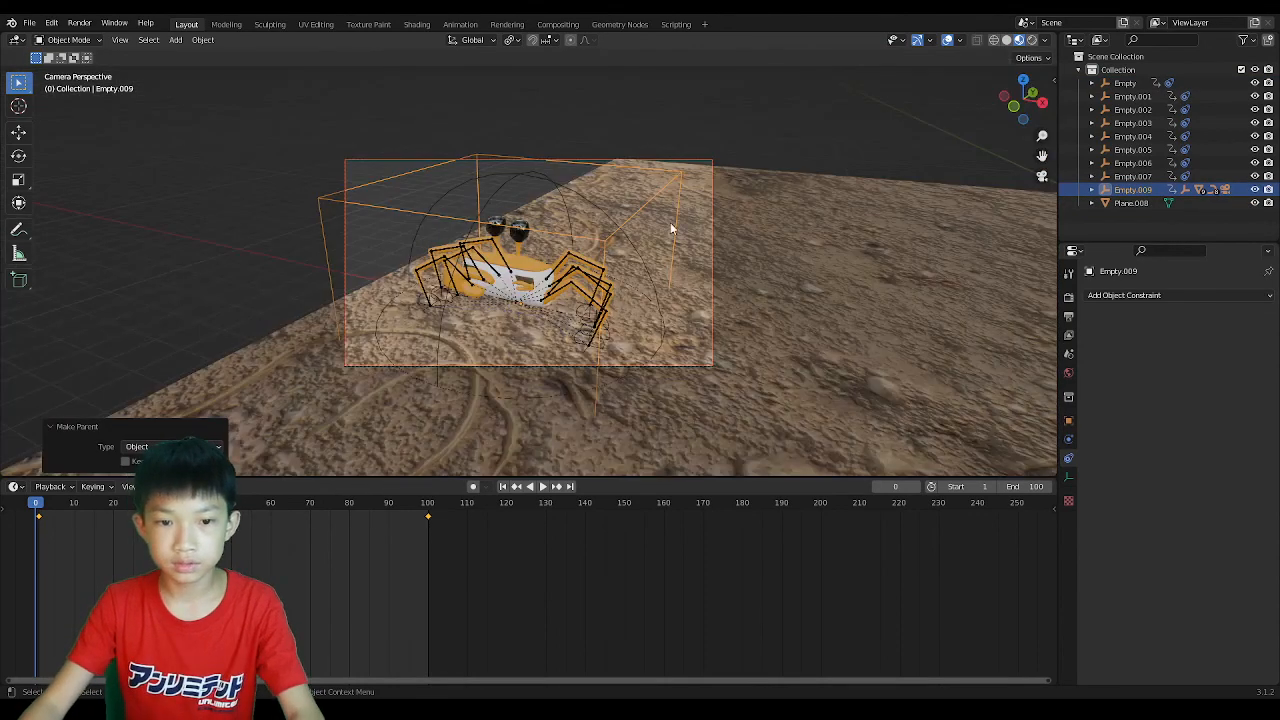
{"action": "scroll", "coordinate": [693, 211], "scroll_direction": "up", "scroll_amount": 2}
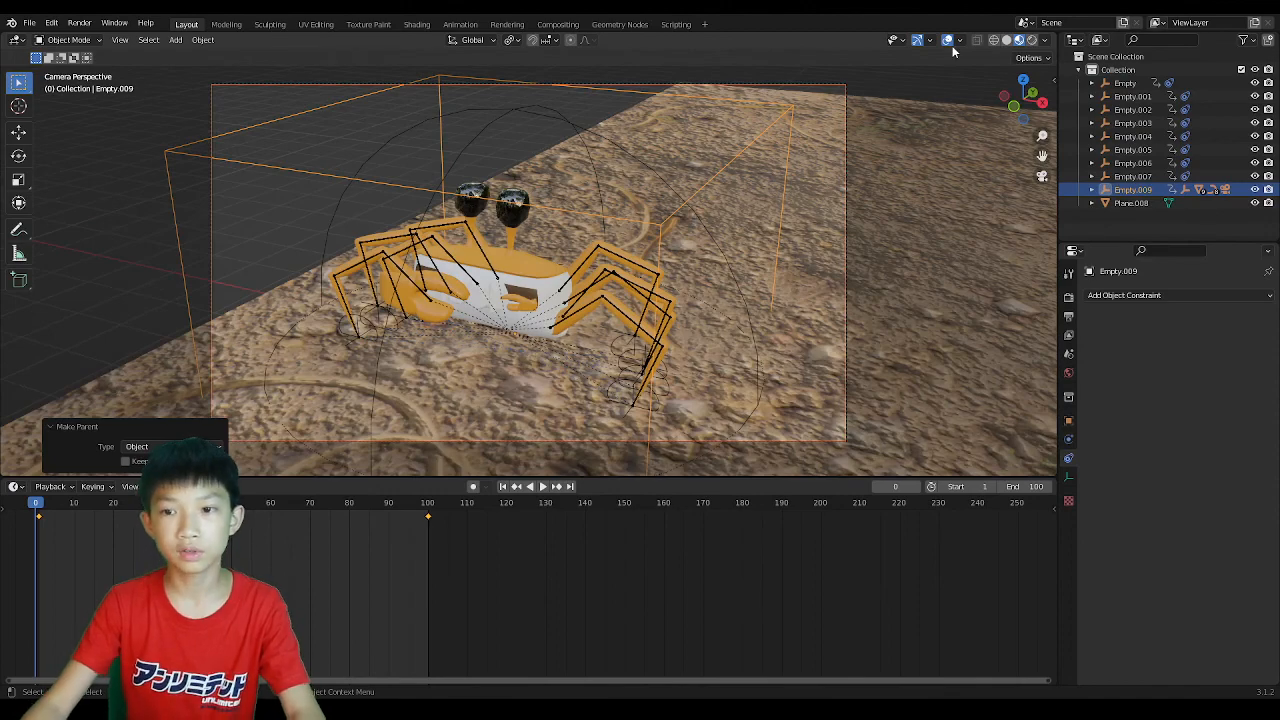
{"action": "key", "text": "space"}
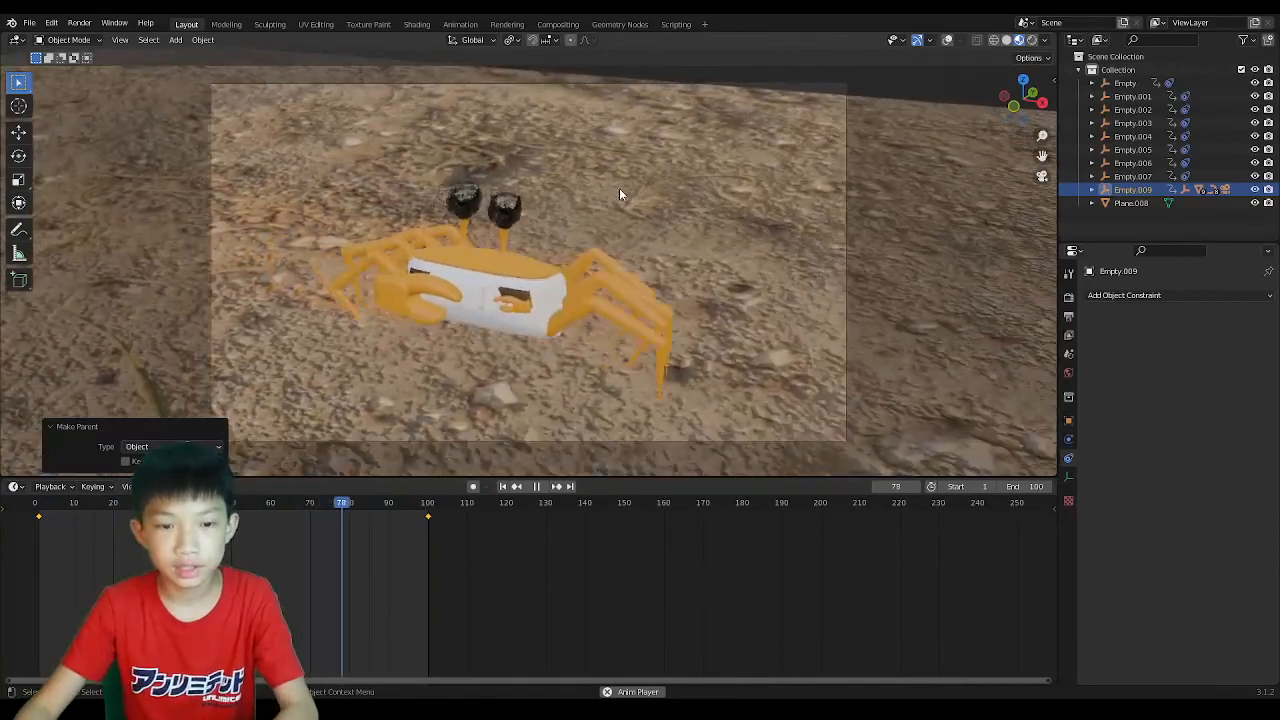
{"action": "key", "text": "Escape"}
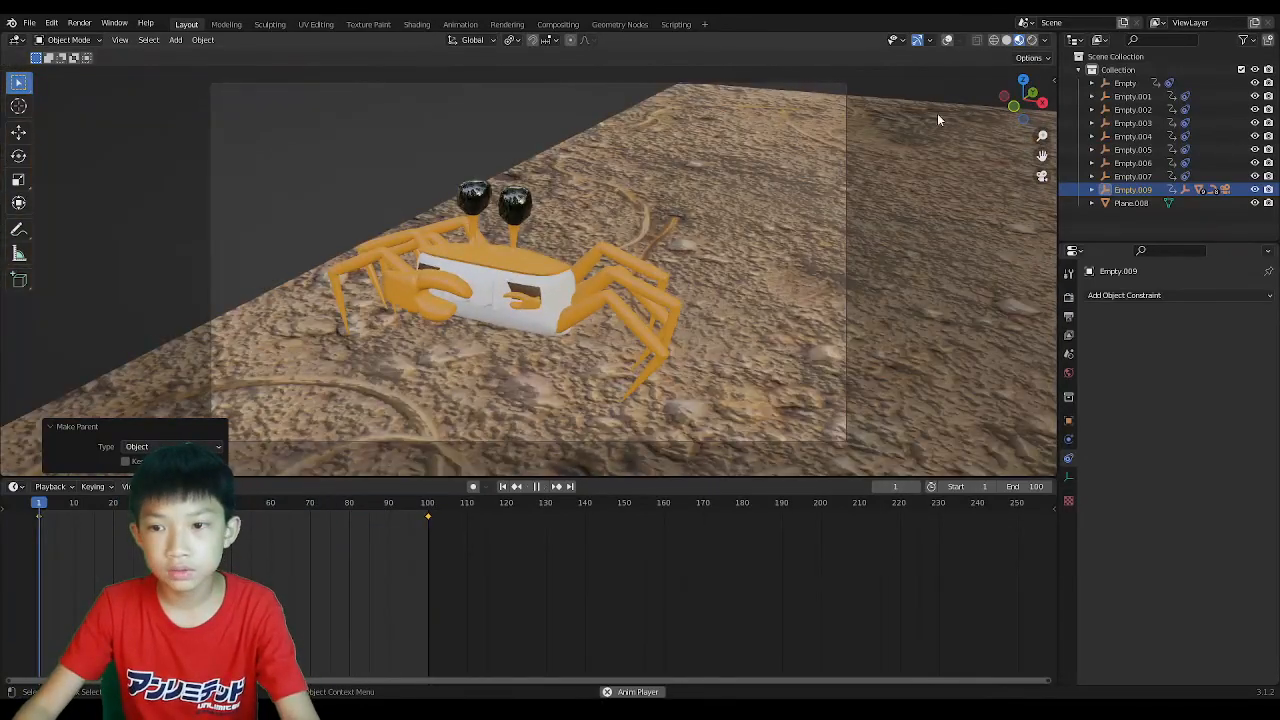